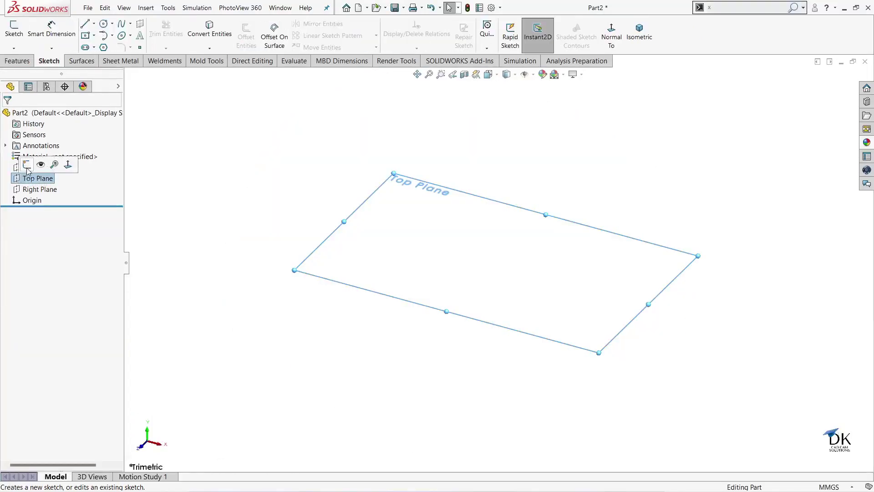
# Step: Start a sketch on the Top Plane and draw a circle of about 98 mm radius centred on the origin
pyautogui.click(30, 169)
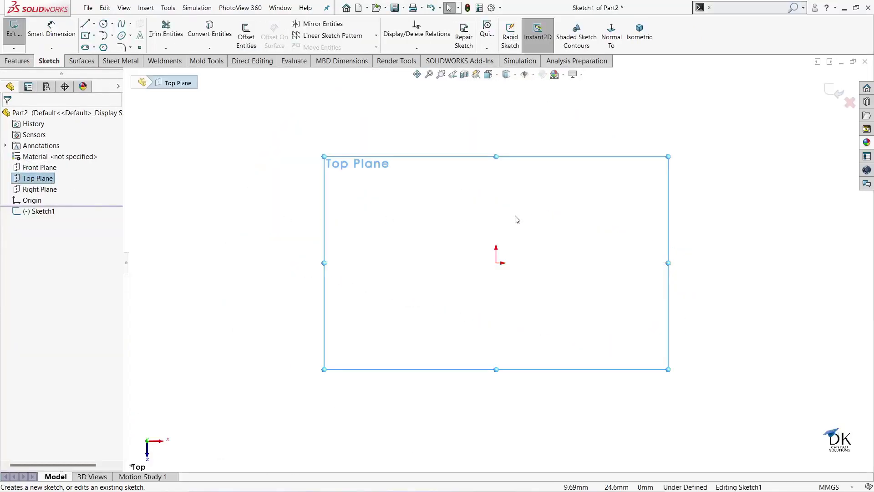
pyautogui.click(497, 263)
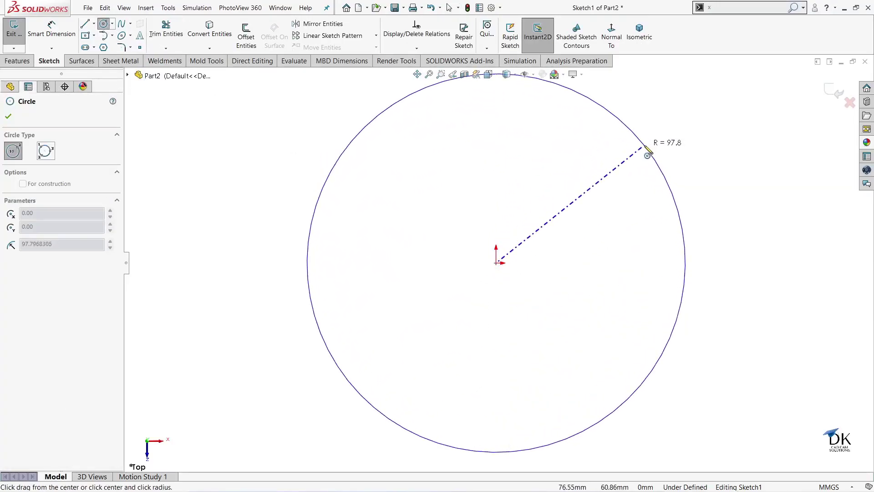
pyautogui.click(648, 151)
# Step: Dimension the circle's diameter to 250 mm and finish the sketch
pyautogui.click(52, 28)
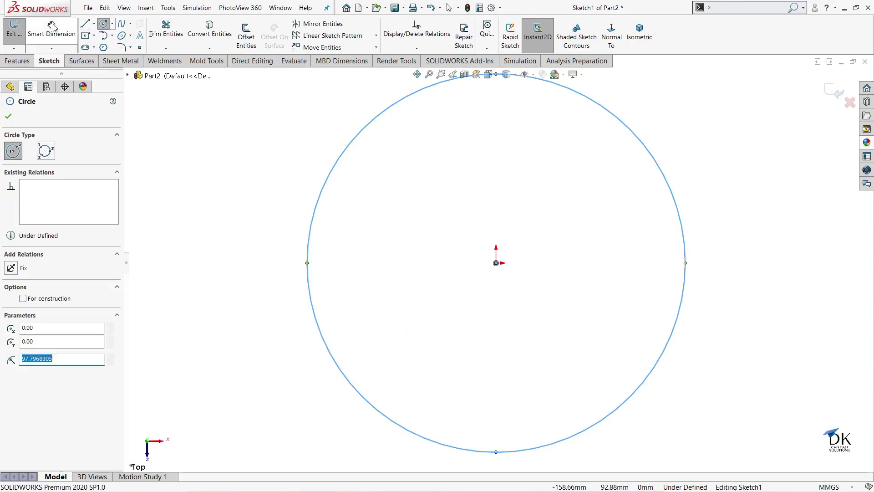
pyautogui.click(673, 196)
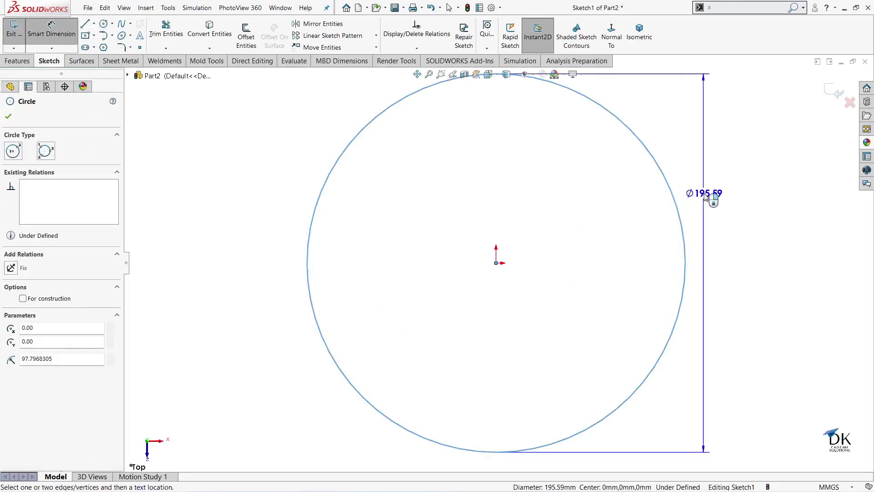
pyautogui.click(683, 192)
pyautogui.write('250')
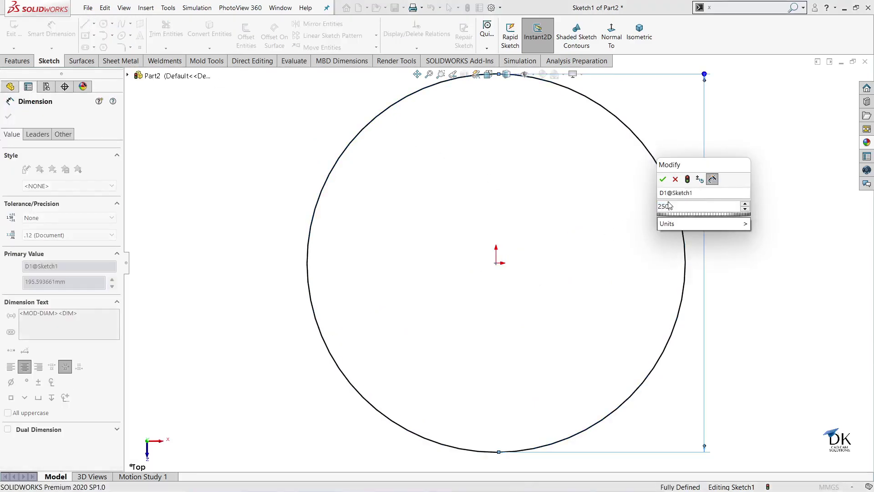
pyautogui.click(663, 179)
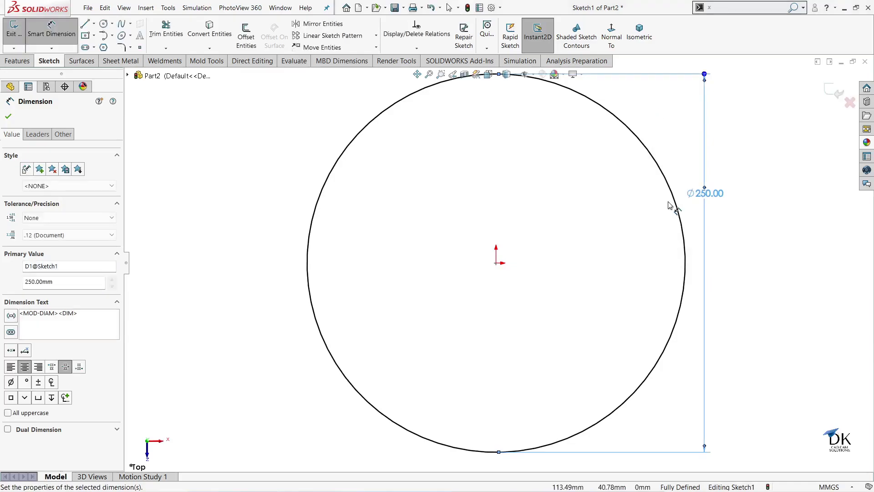
pyautogui.click(840, 97)
pyautogui.press('f')
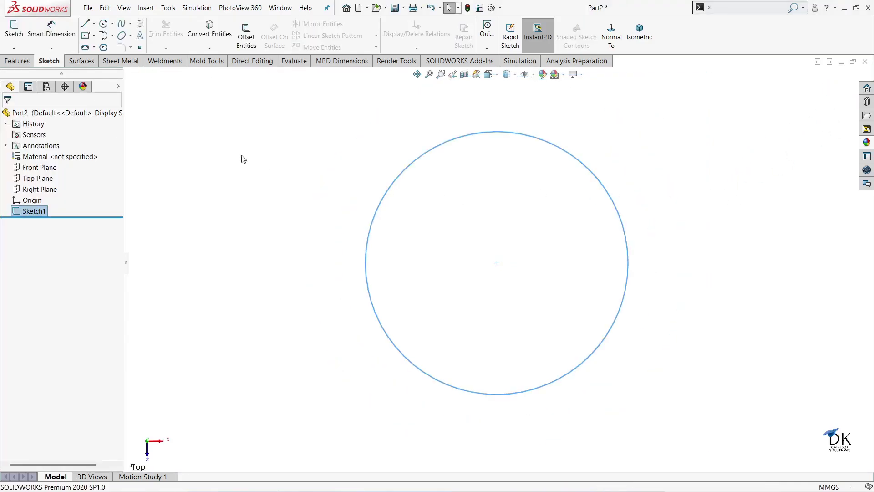
# Step: Extrude the circle as a blind 30 mm boss in the reversed direction, below the sketch plane
pyautogui.click(18, 61)
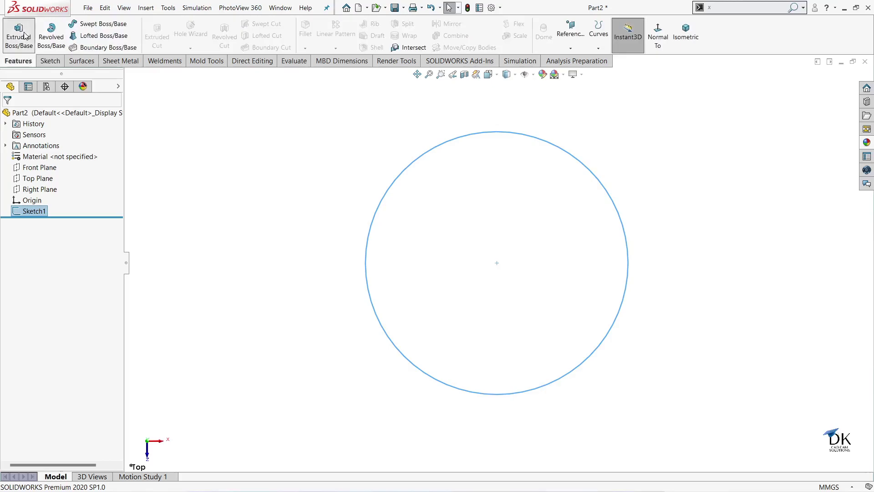
pyautogui.click(19, 36)
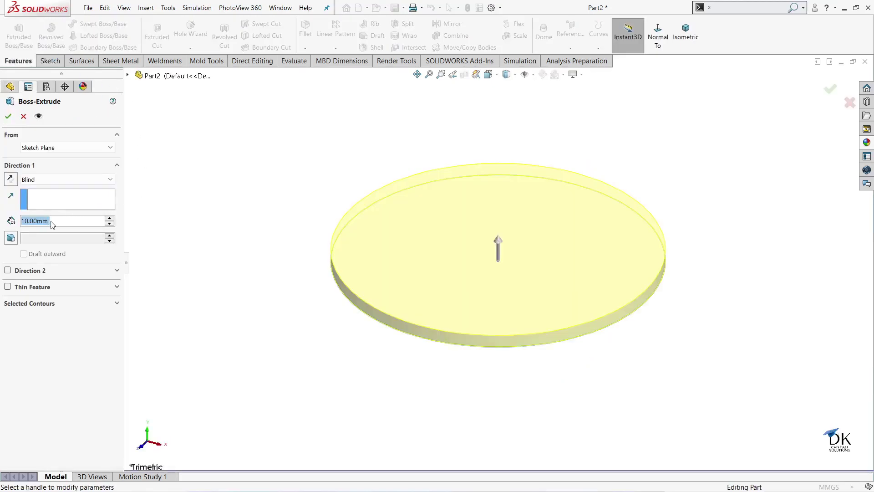
pyautogui.write('30')
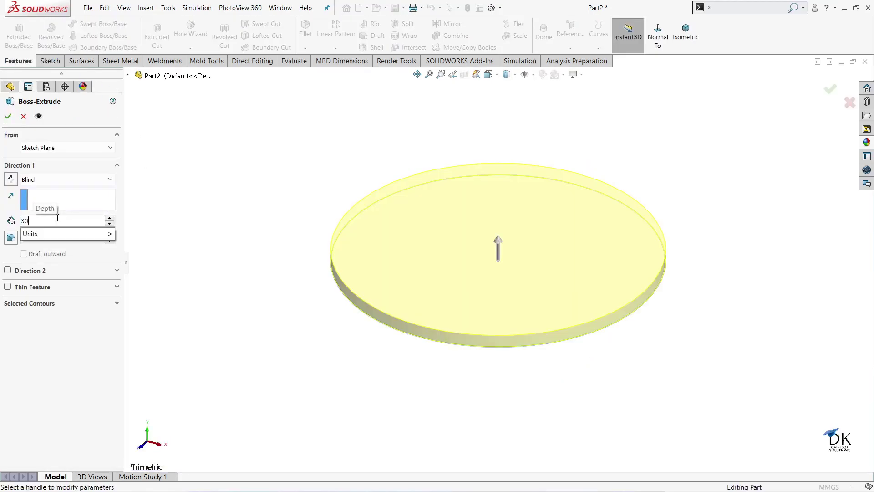
pyautogui.press('Return')
pyautogui.click(10, 180)
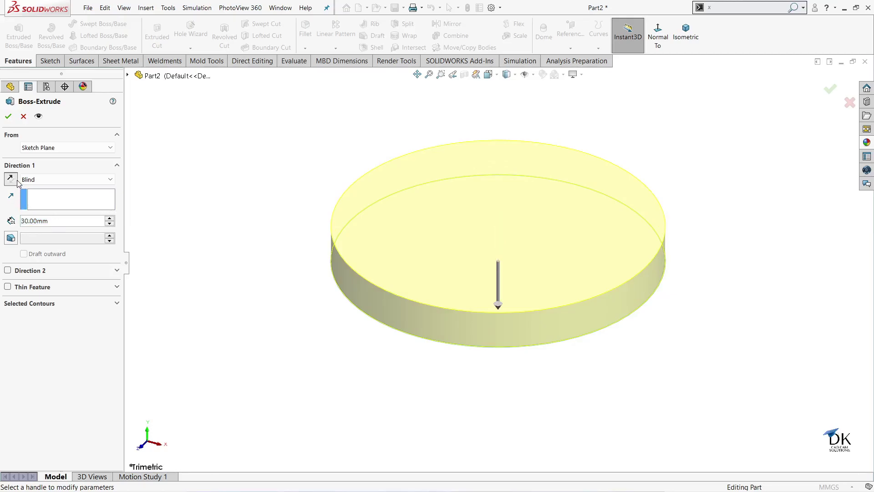
pyautogui.click(8, 116)
pyautogui.click(215, 156)
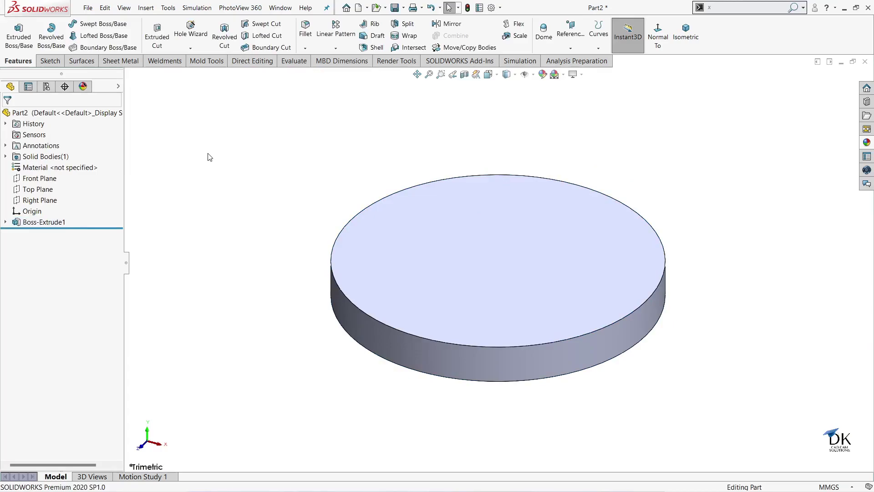
# Step: Start a sketch on the disc's top face, viewed straight on, and convert the face's outer edge into a sketch circle
pyautogui.moveTo(211, 198); pyautogui.dragTo(255, 223, button='middle')
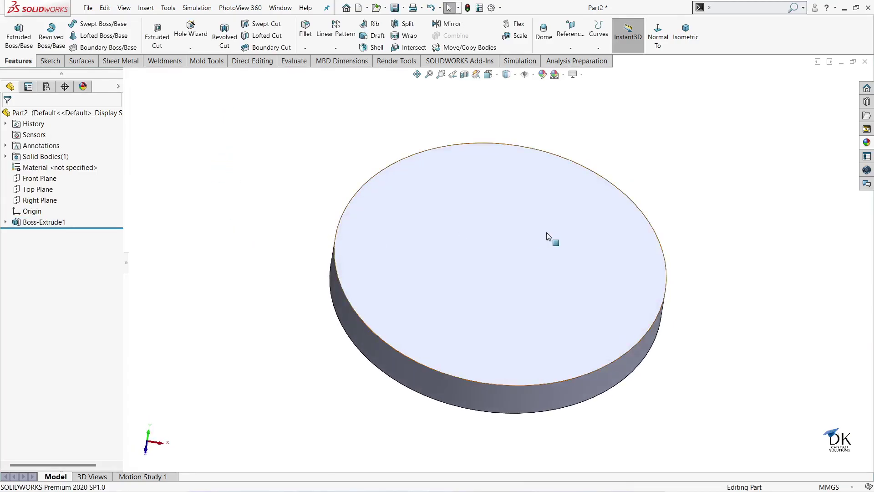
pyautogui.click(549, 235)
pyautogui.click(595, 207)
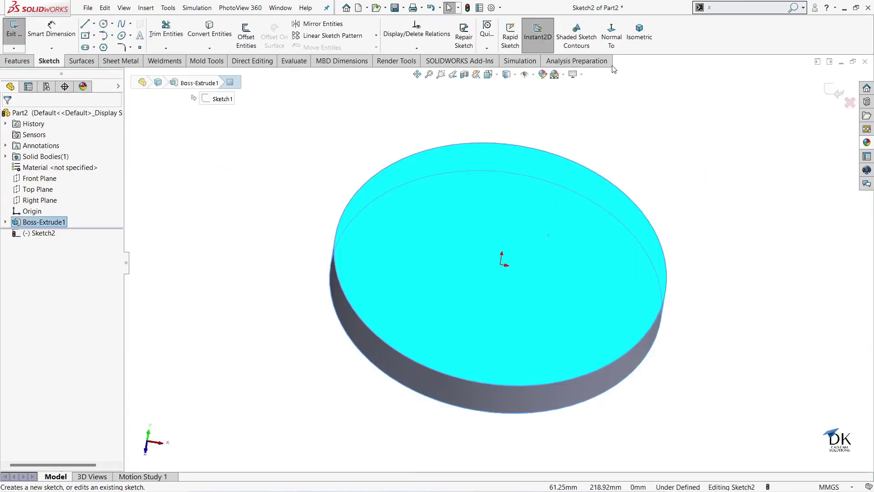
pyautogui.click(617, 36)
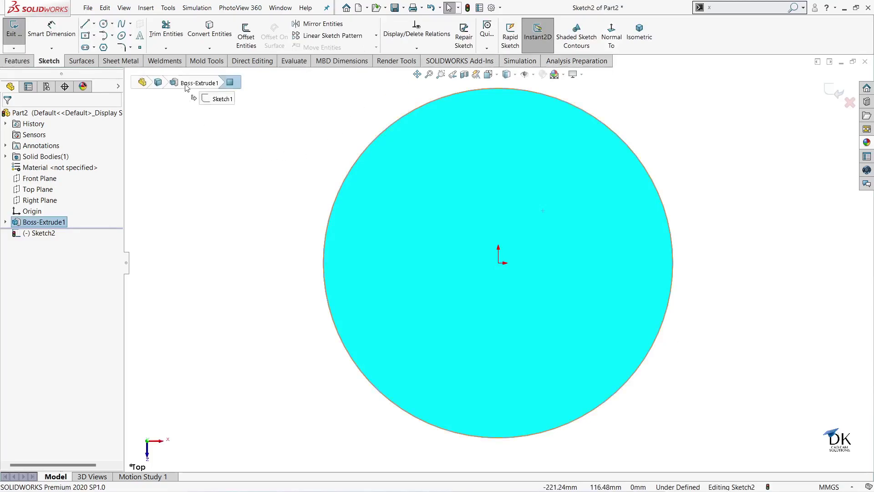
pyautogui.click(209, 28)
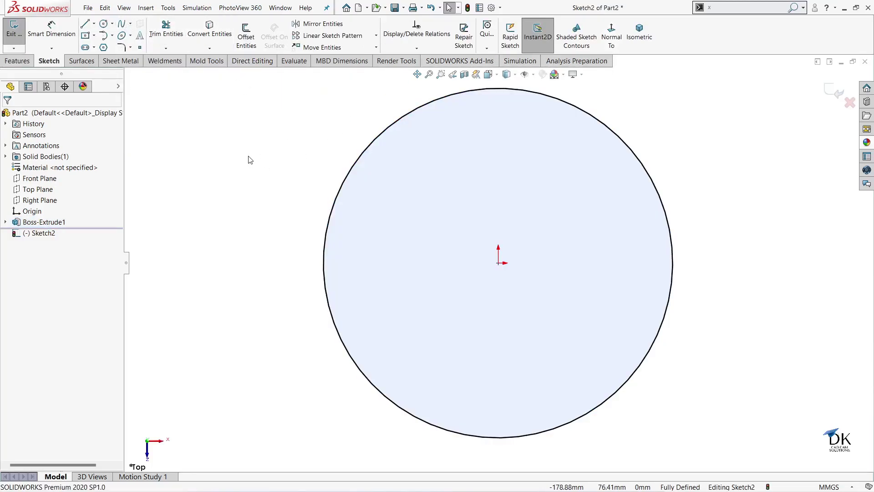
# Step: Offset the converted circle inward by 10 mm with a dimension added
pyautogui.click(249, 41)
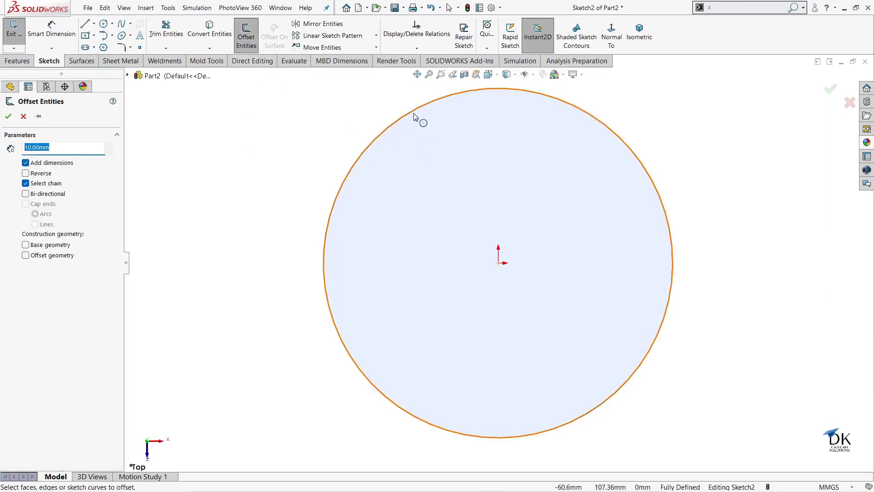
pyautogui.click(414, 111)
pyautogui.click(26, 173)
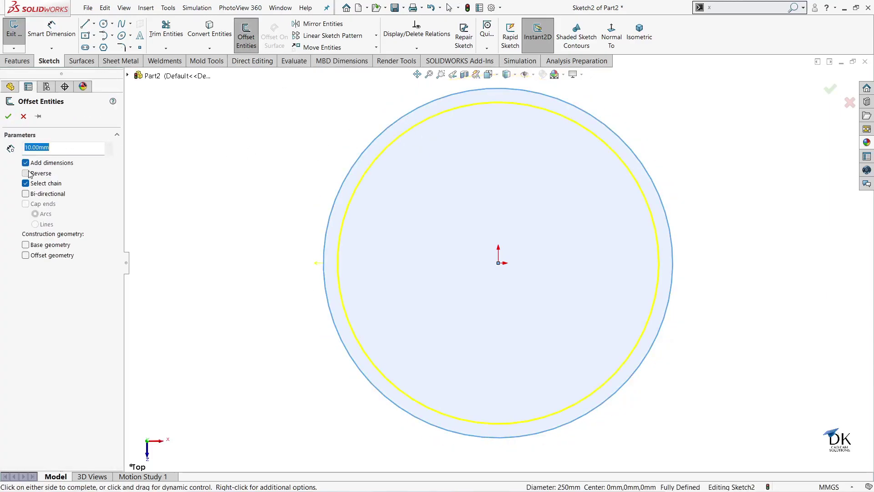
pyautogui.click(9, 116)
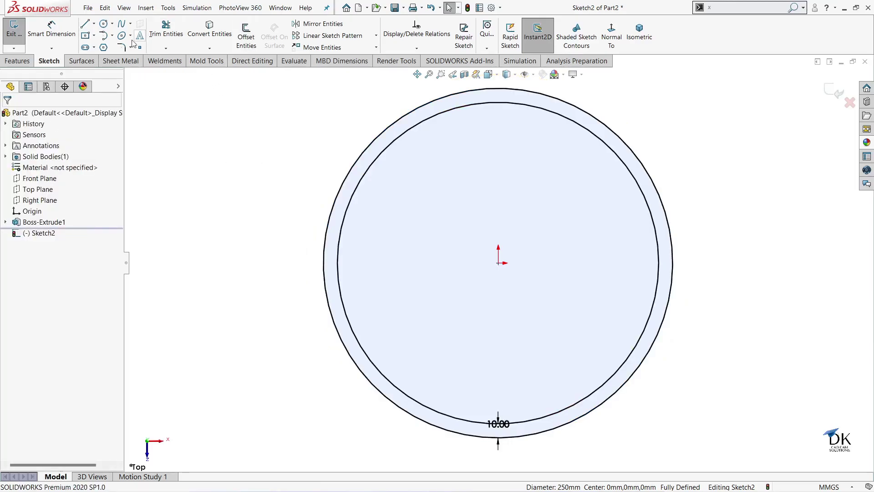
# Step: Draw a vertical centerline from the origin up to the outer circle
pyautogui.click(101, 23)
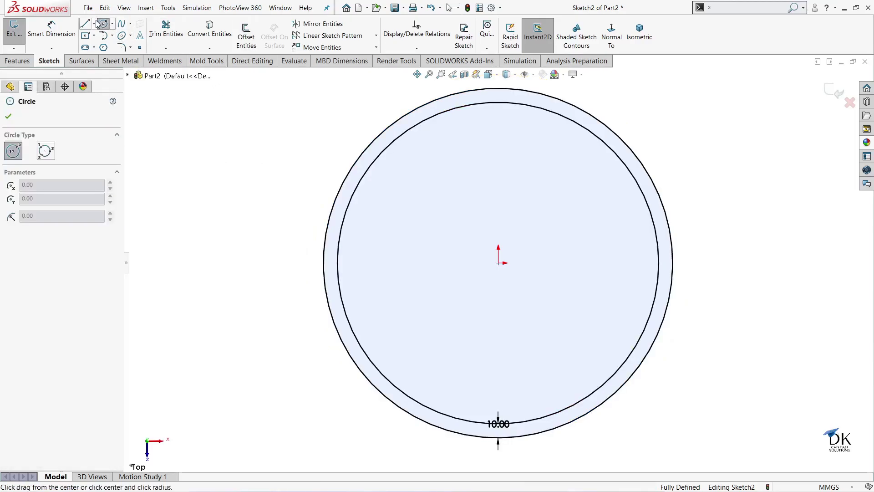
pyautogui.click(94, 24)
pyautogui.press('Escape')
pyautogui.click(110, 47)
pyautogui.moveTo(498, 263); pyautogui.dragTo(499, 97)
pyautogui.click(500, 89)
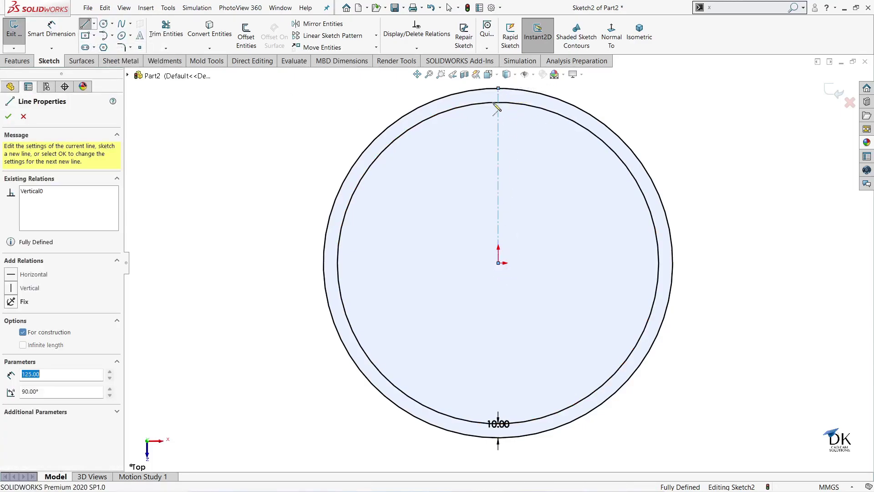
pyautogui.rightClick(528, 187)
pyautogui.click(531, 190)
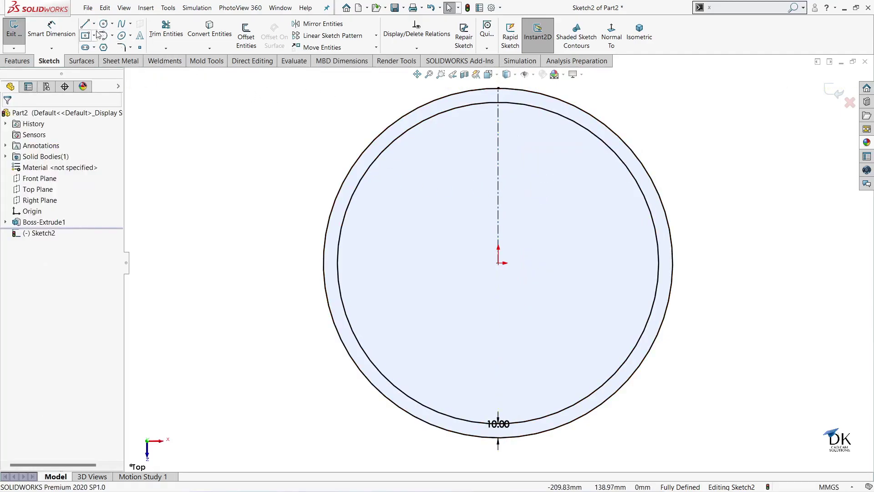
# Step: Draw a 3-point arc of about 81 mm radius from the inner circle's top to the origin, bulging to the right of the centerline
pyautogui.click(113, 36)
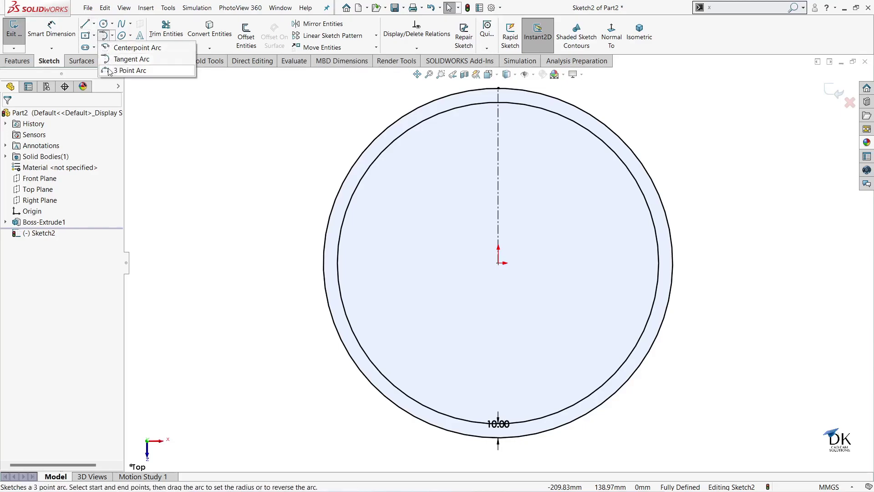
pyautogui.click(112, 72)
pyautogui.click(499, 103)
pyautogui.click(499, 263)
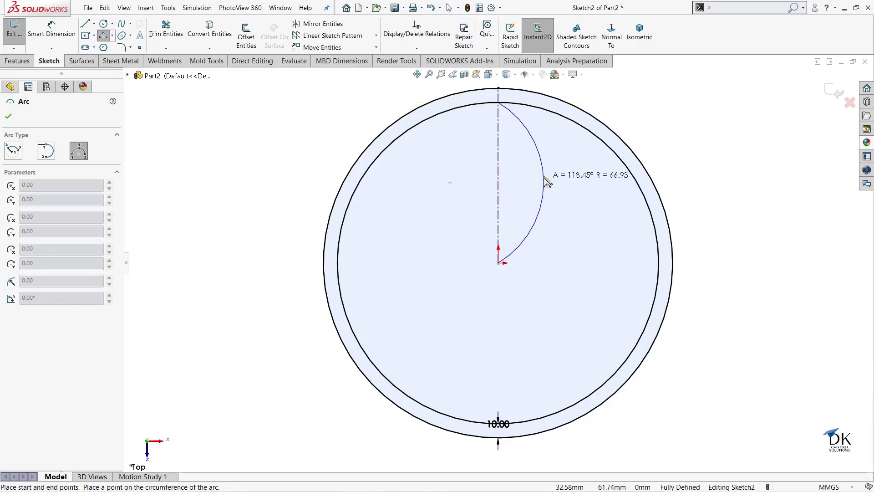
pyautogui.click(531, 182)
pyautogui.rightClick(562, 147)
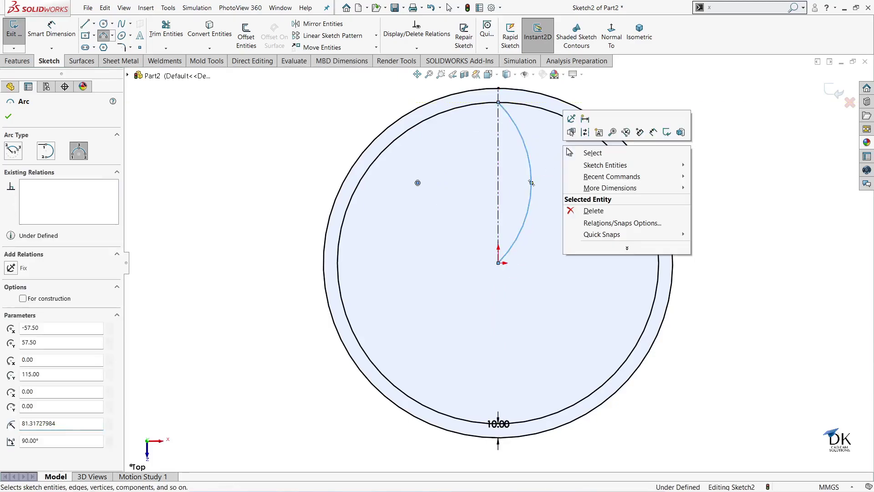
pyautogui.click(574, 155)
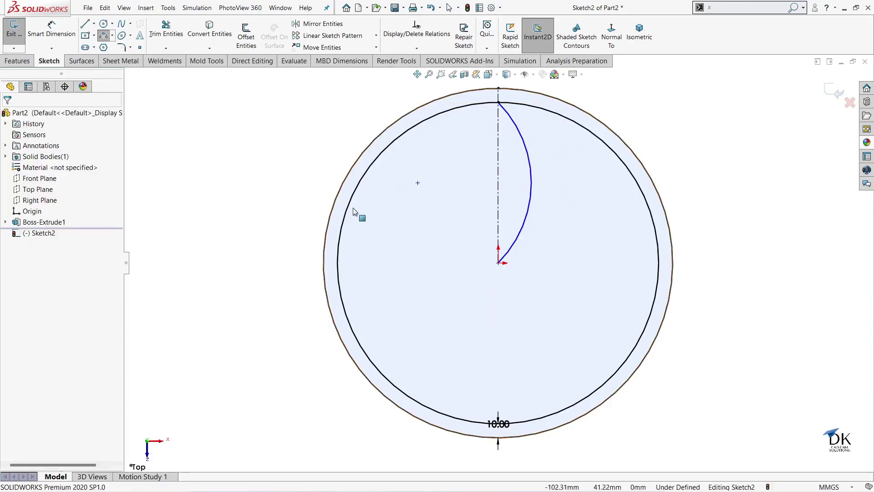
# Step: Draw a second 3-point arc of about 113 mm radius from the origin to the upper-left part of the inner circle, bulging toward the upper right
pyautogui.click(103, 35)
pyautogui.click(499, 262)
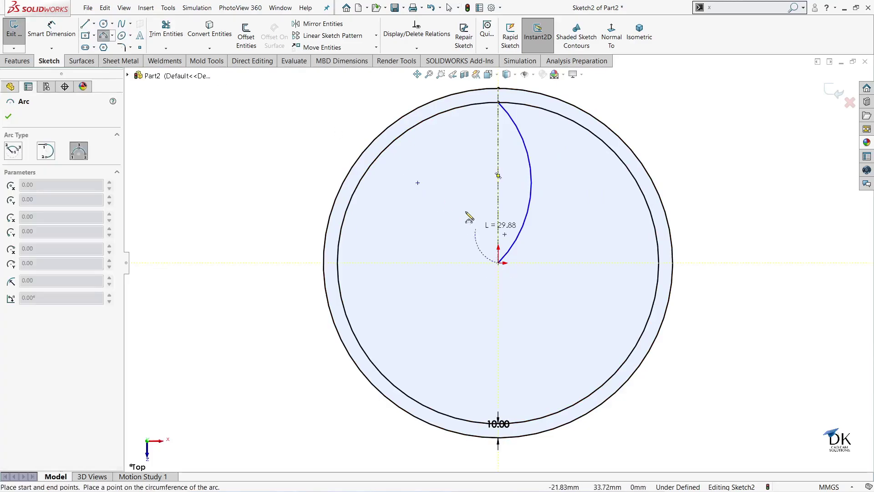
pyautogui.click(389, 145)
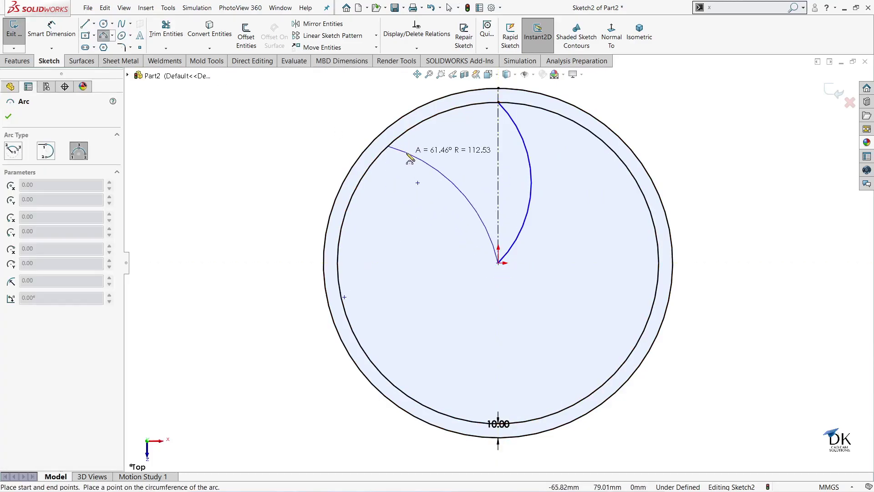
pyautogui.click(409, 157)
pyautogui.rightClick(321, 132)
pyautogui.click(338, 129)
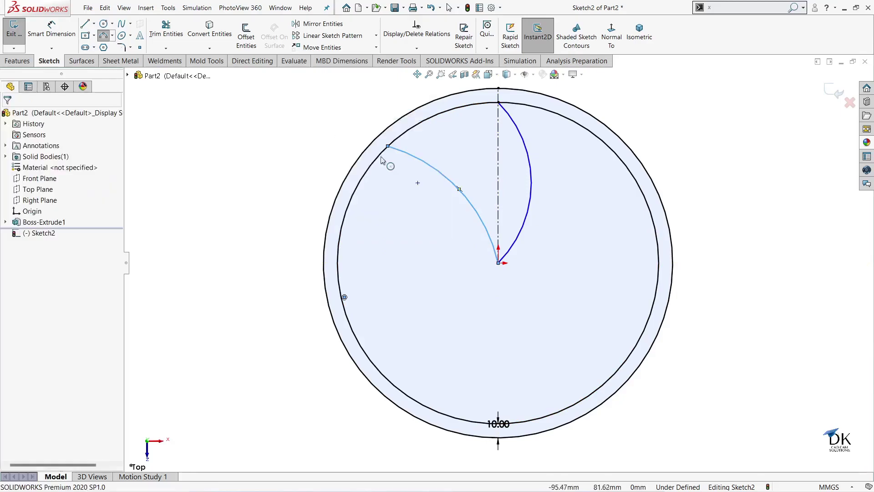
# Step: Draw a centerline from the origin to the second arc's outer endpoint on the inner circle
pyautogui.click(94, 24)
pyautogui.click(105, 45)
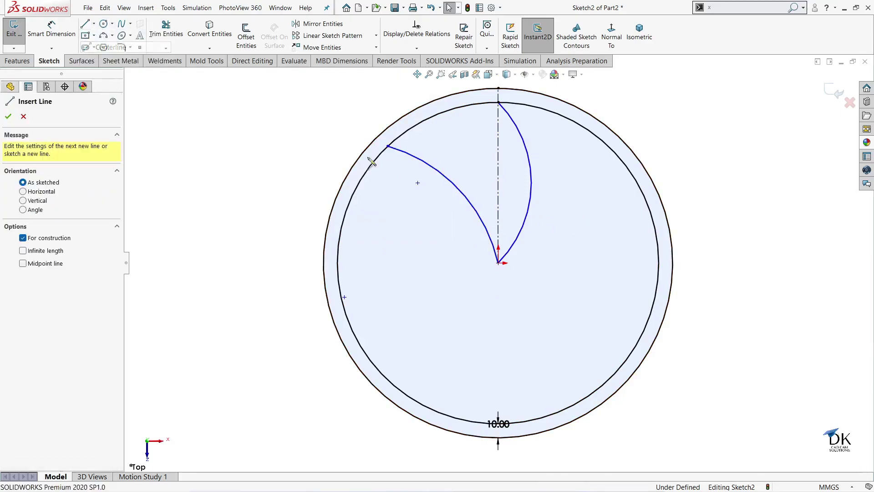
pyautogui.click(498, 263)
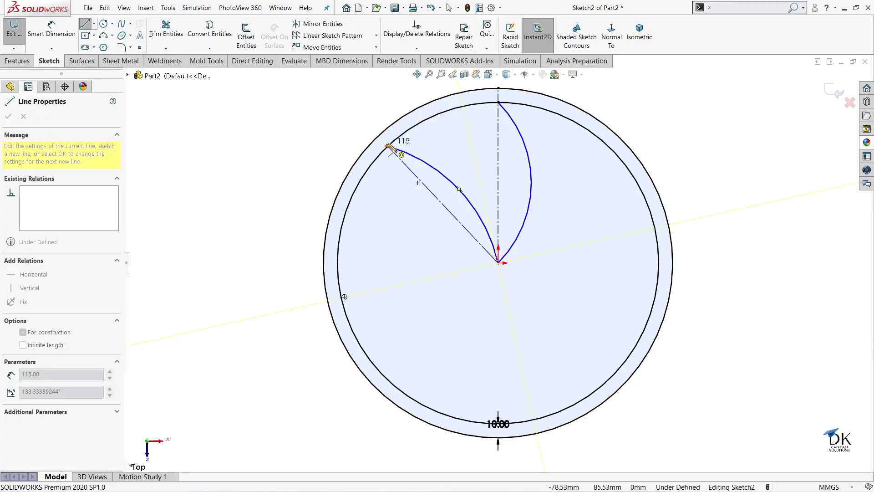
pyautogui.rightClick(352, 115)
pyautogui.click(360, 117)
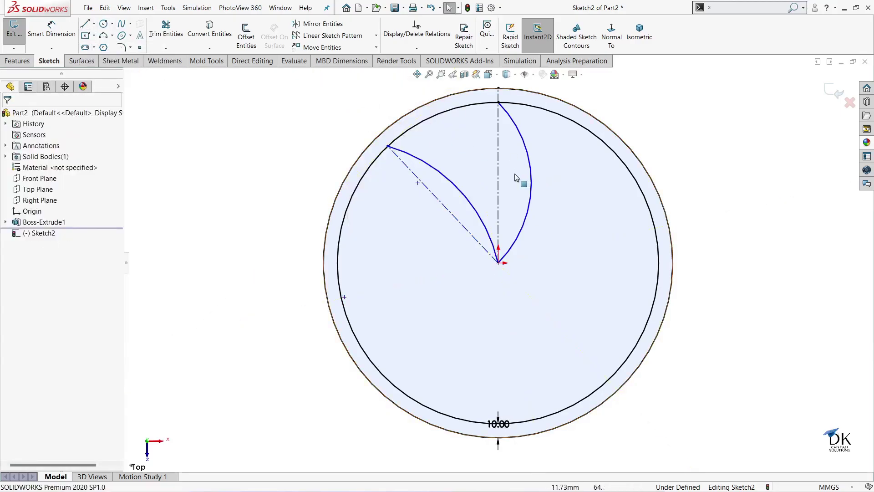
# Step: Dimension the left arc's radius to 90 mm
pyautogui.click(70, 41)
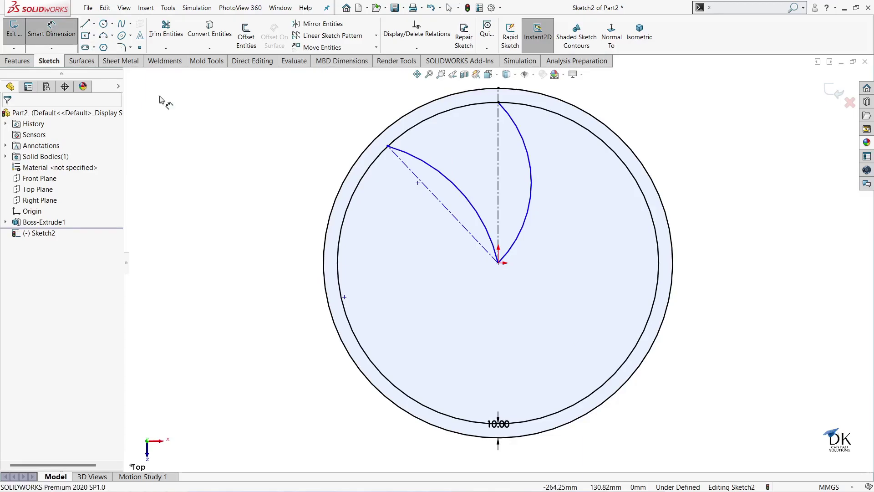
pyautogui.click(461, 197)
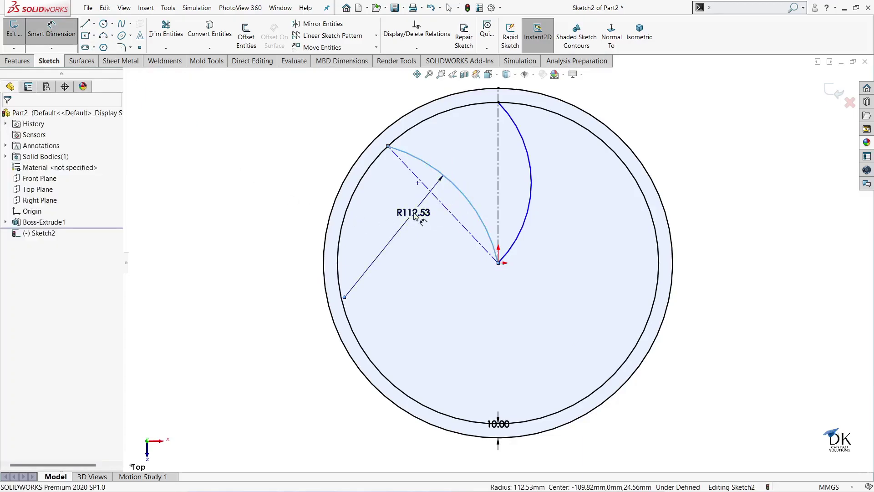
pyautogui.click(415, 213)
pyautogui.write('90')
pyautogui.press('Return')
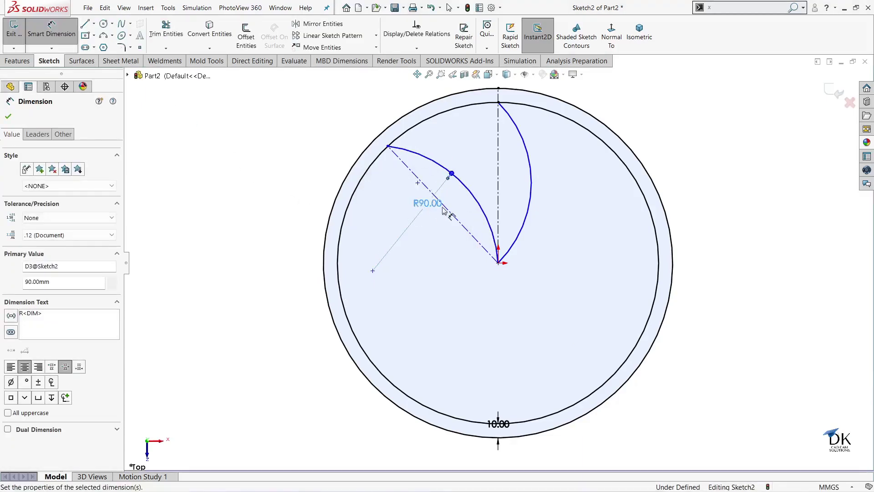
# Step: Dimension the right arc's radius to 90 mm
pyautogui.click(531, 160)
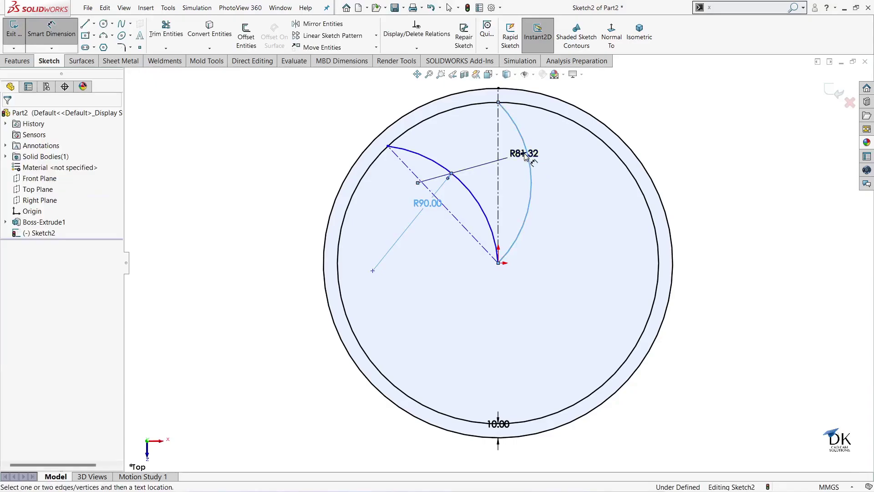
pyautogui.click(525, 154)
pyautogui.write('90')
pyautogui.press('Return')
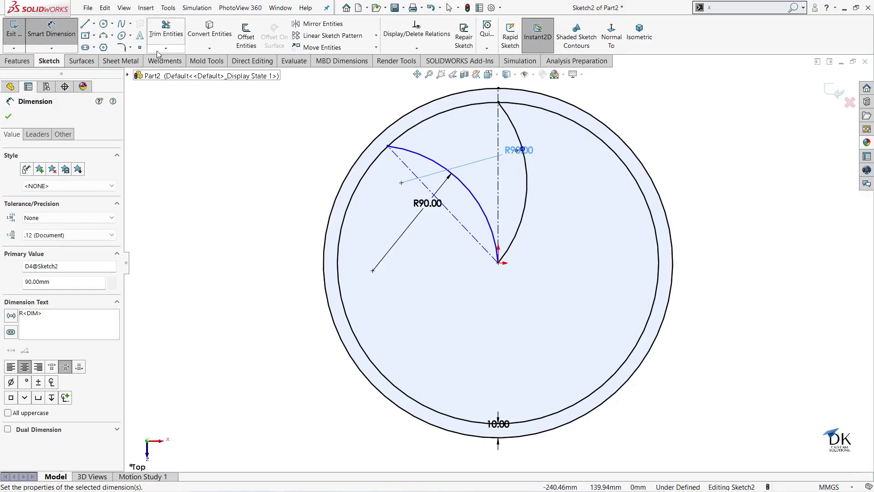
# Step: Dimension the angle between the vertical centerline and the slanted centerline to 65 degrees
pyautogui.click(500, 141)
pyautogui.click(411, 170)
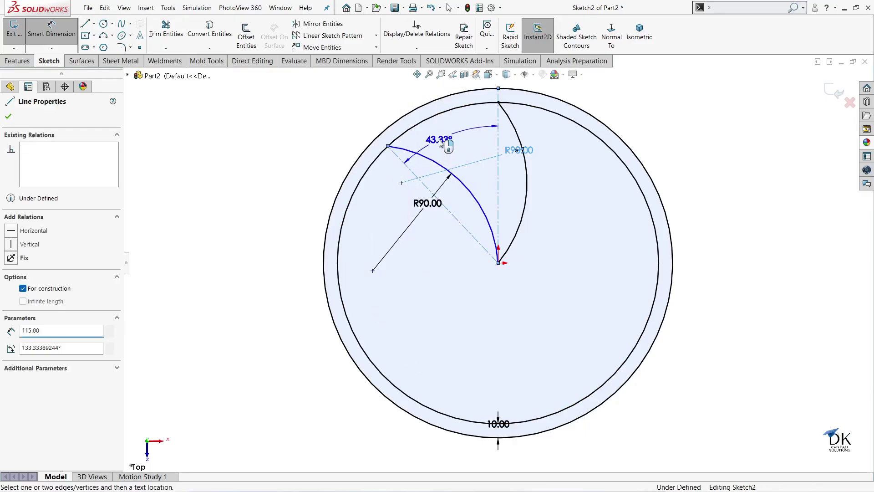
pyautogui.click(440, 142)
pyautogui.write('65')
pyautogui.press('Return')
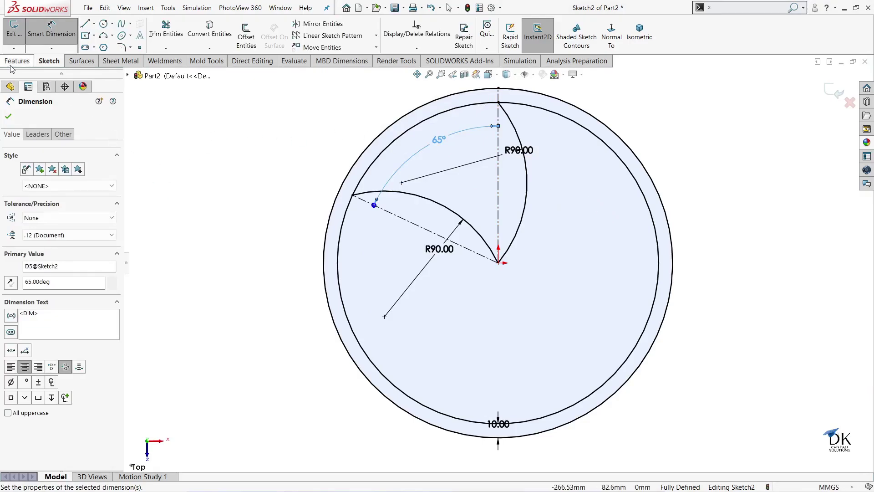
pyautogui.click(10, 115)
# Step: Power-trim the inner circle outside the two arcs, keeping only its upper-left portion as the profile's outer edge
pyautogui.click(165, 30)
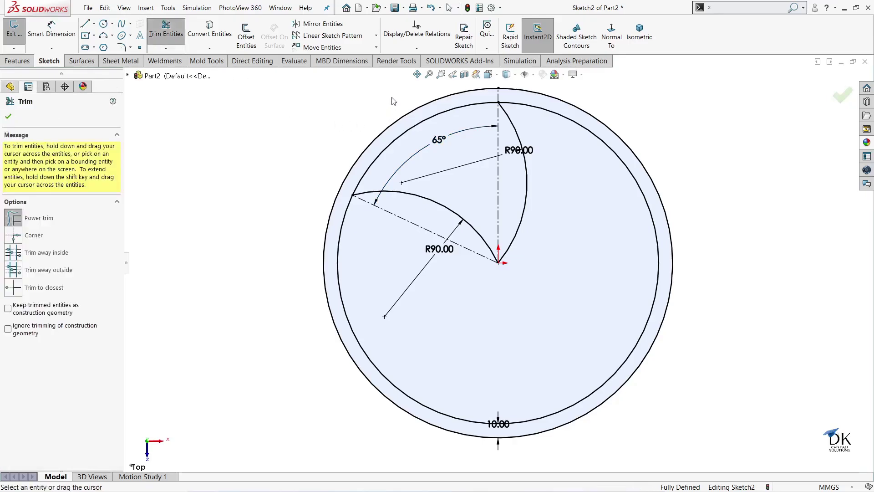
pyautogui.moveTo(588, 109); pyautogui.dragTo(585, 142)
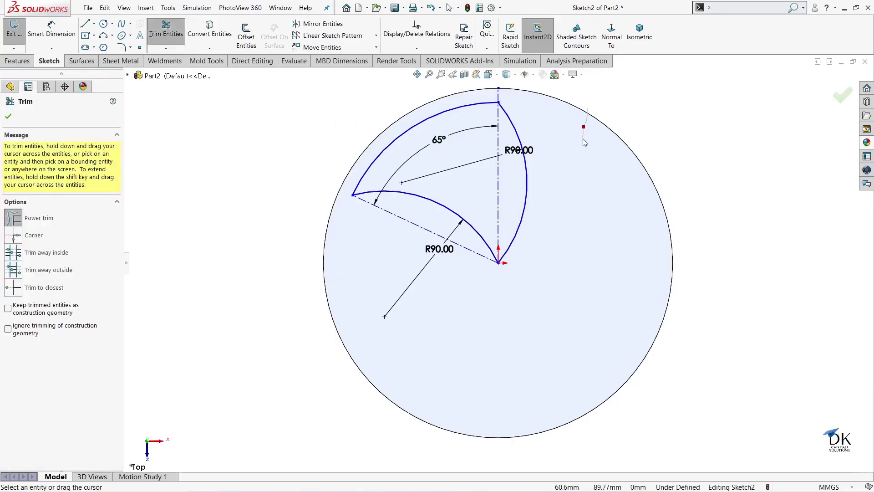
pyautogui.click(8, 117)
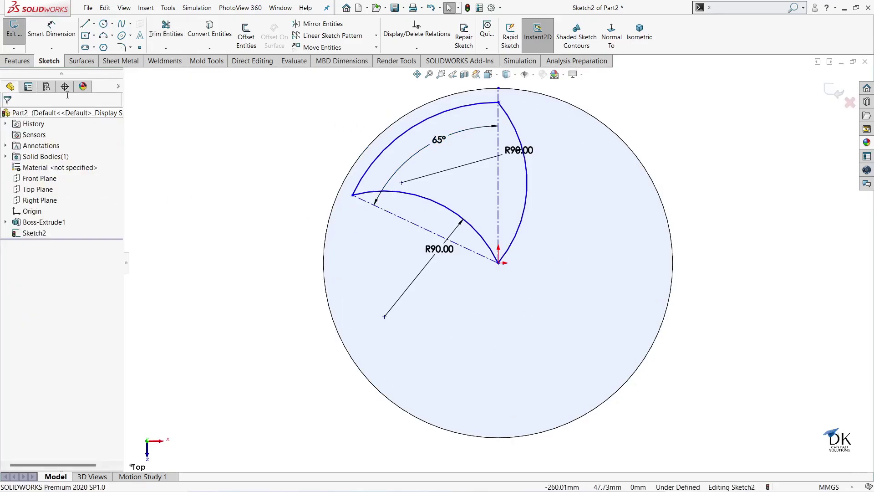
# Step: Add a 7 mm sketch fillet at the profile's left corner, where the left arc meets the outer arc
pyautogui.click(121, 47)
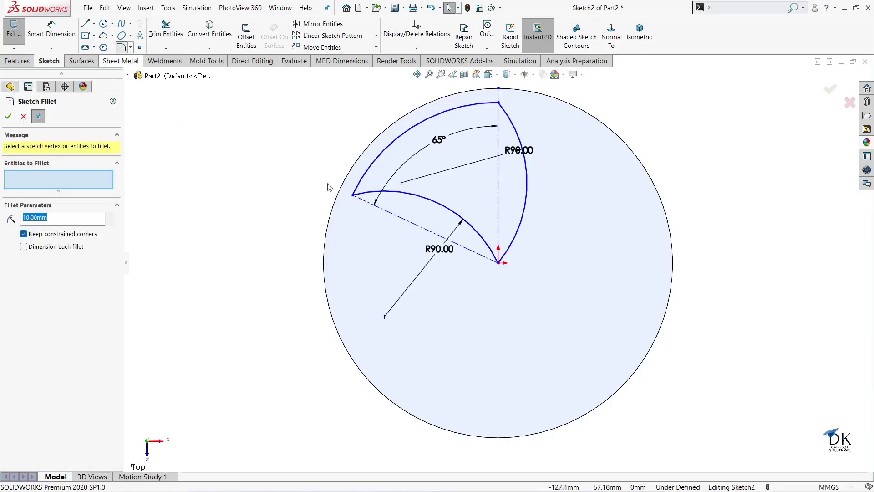
pyautogui.click(353, 196)
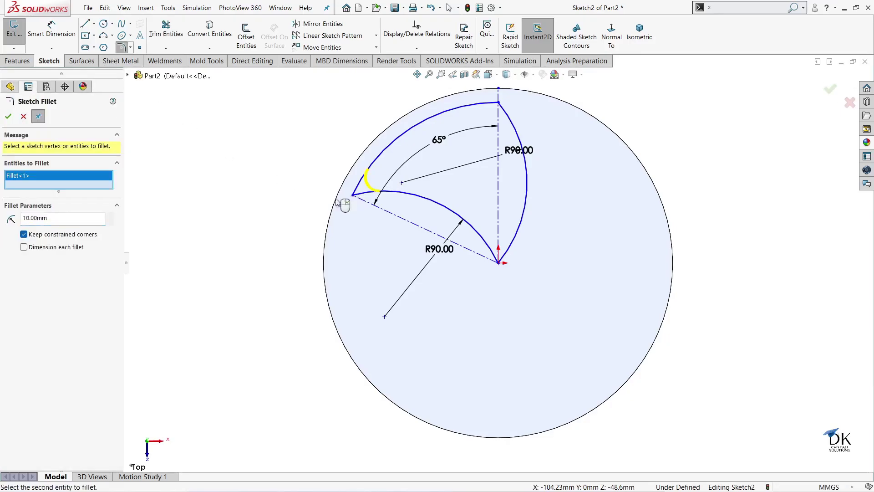
pyautogui.click(77, 219)
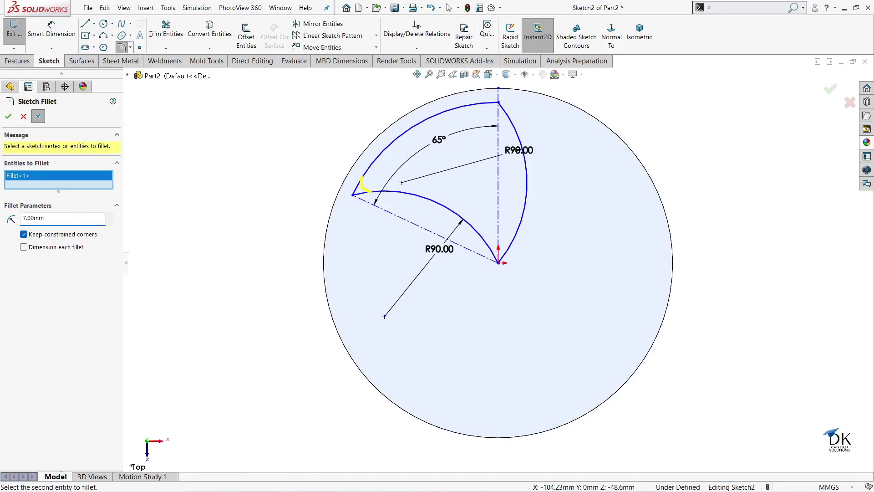
pyautogui.click(6, 119)
# Step: Add a 10 mm sketch fillet at the profile's corner on the origin
pyautogui.moveTo(64, 219); pyautogui.dragTo(21, 213)
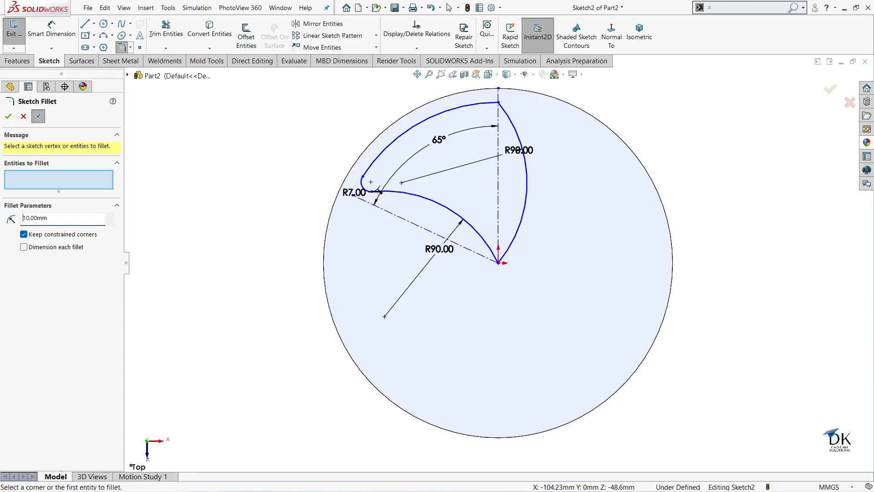
pyautogui.click(500, 265)
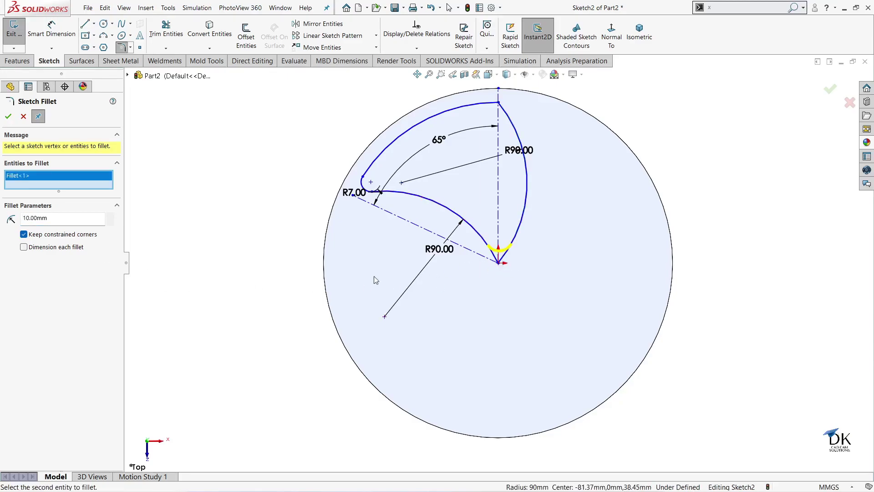
pyautogui.click(8, 116)
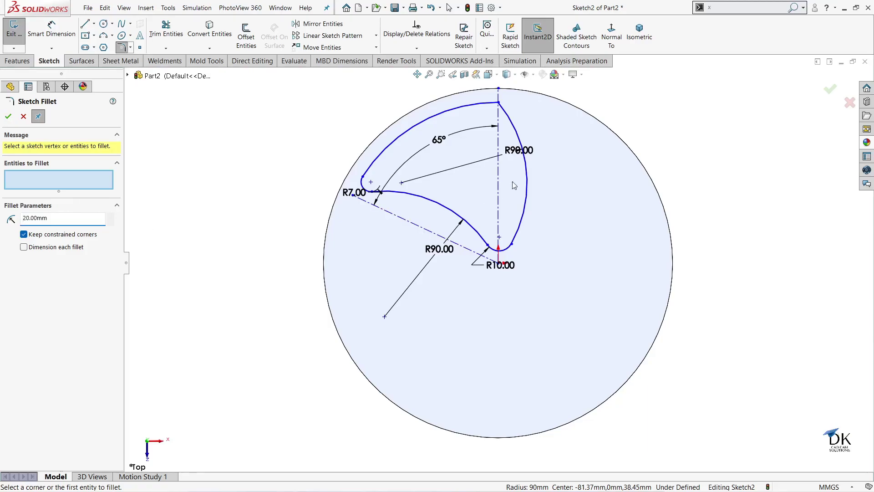
# Step: Add a 20 mm sketch fillet at the profile's top corner and exit the sketch
pyautogui.click(498, 104)
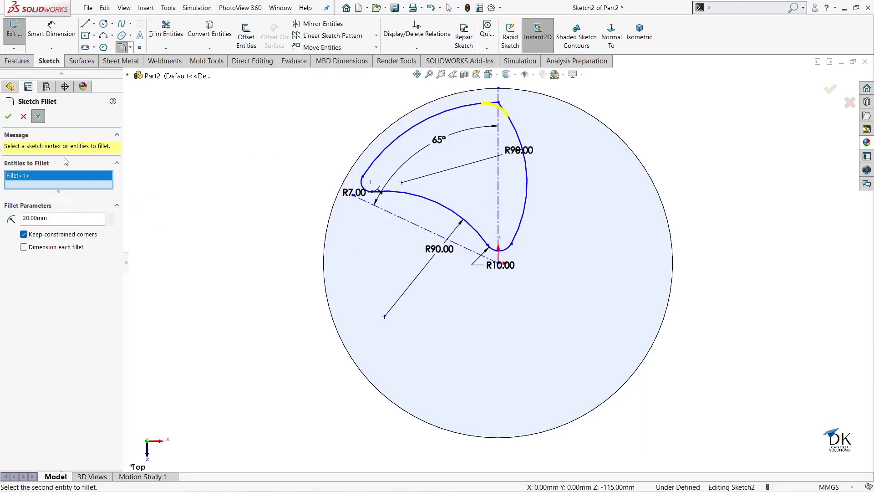
pyautogui.click(8, 116)
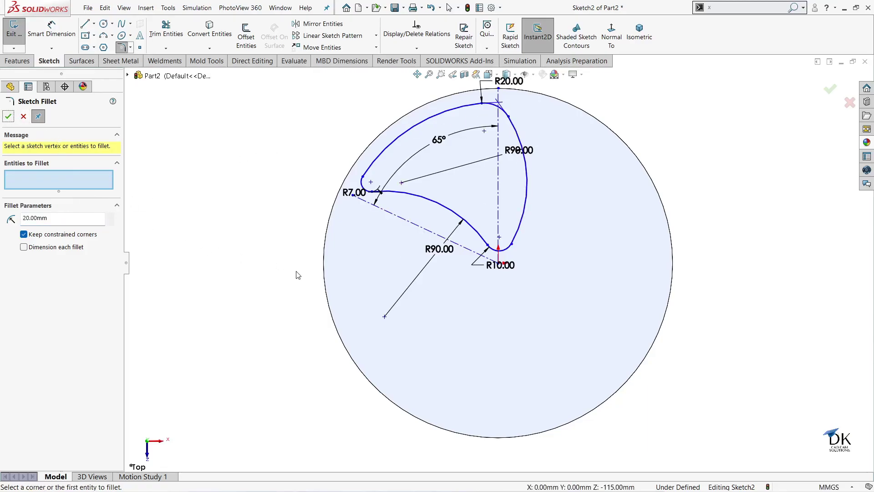
pyautogui.click(7, 117)
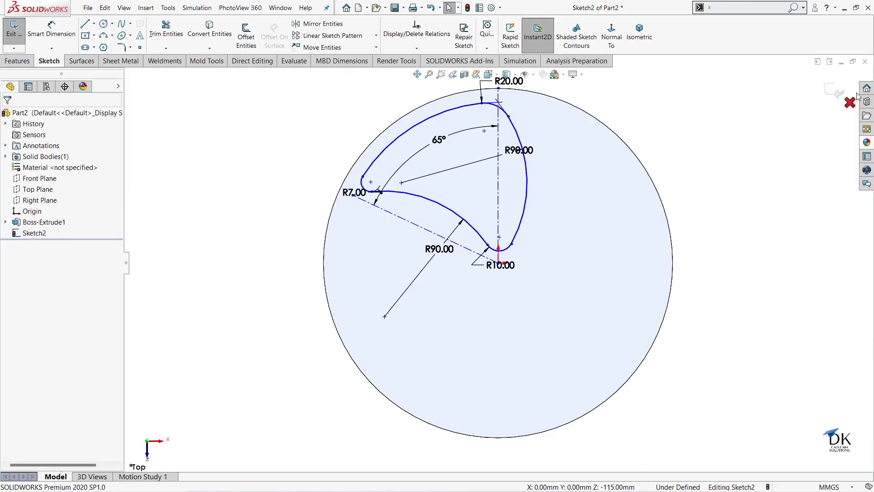
pyautogui.click(833, 92)
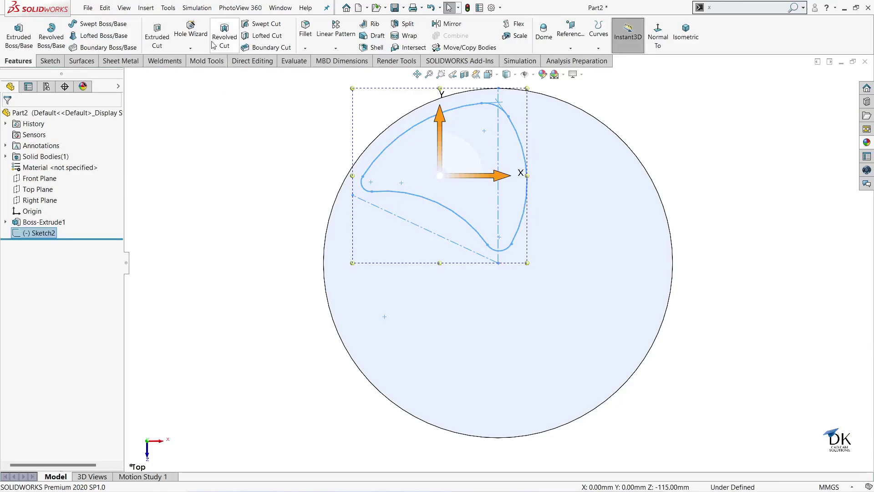
# Step: Cut-extrude the curved profile into the disc to a blind depth of 25 mm with a 25-degree inward draft
pyautogui.click(157, 36)
pyautogui.moveTo(280, 311); pyautogui.dragTo(281, 199, button='middle')
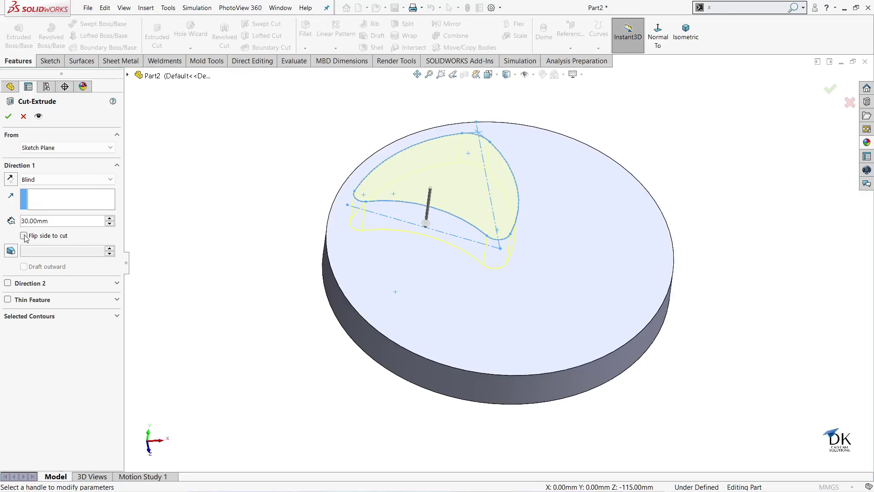
pyautogui.click(15, 250)
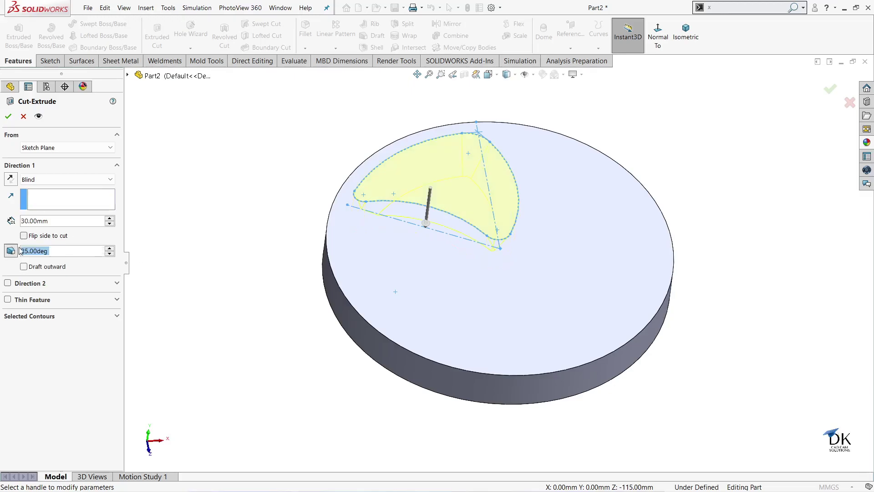
pyautogui.moveTo(177, 260); pyautogui.dragTo(184, 213, button='middle')
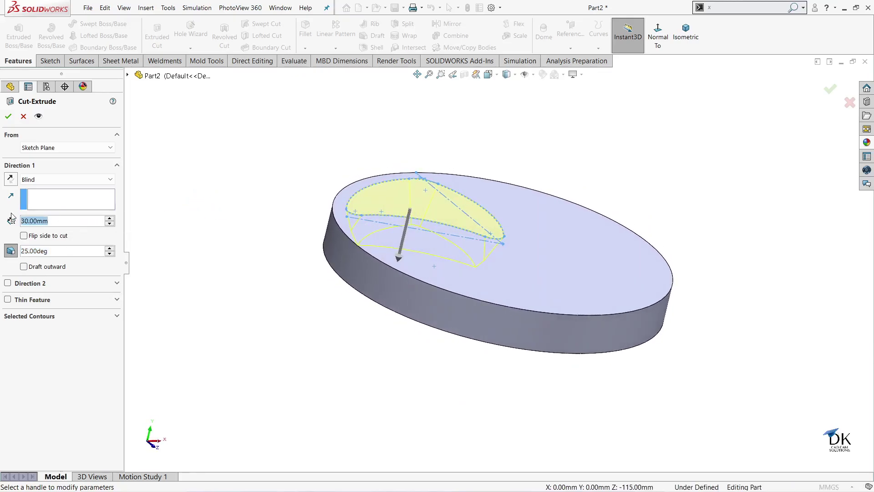
pyautogui.write('25')
pyautogui.press('Return')
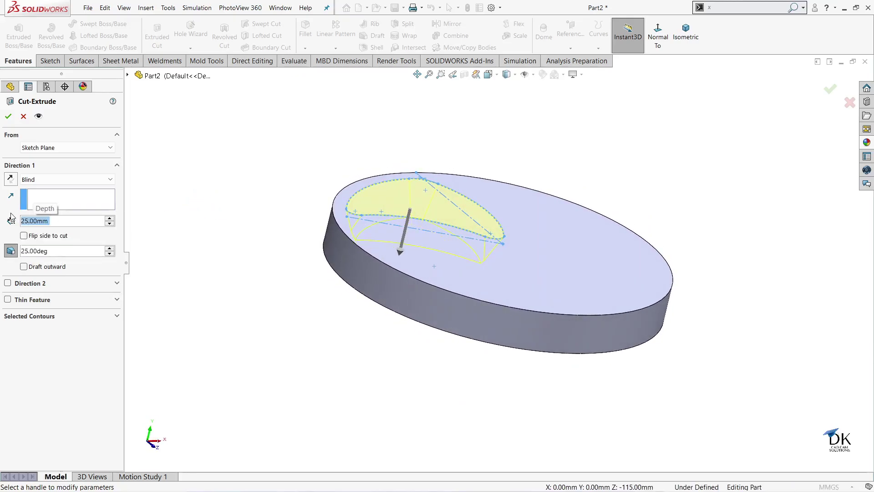
pyautogui.moveTo(230, 238); pyautogui.dragTo(225, 274, button='middle')
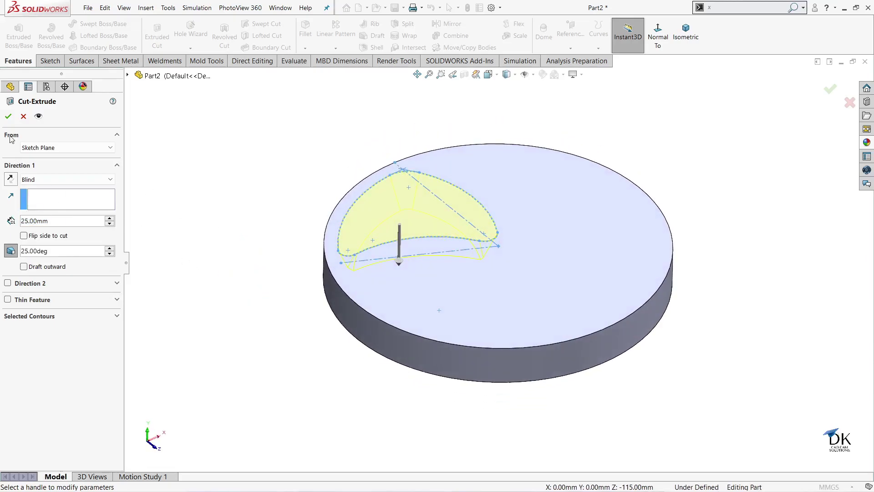
pyautogui.click(8, 117)
# Step: Fillet the pocket's floor face and an edge at its left narrow corner with a 10 mm radius
pyautogui.moveTo(244, 212); pyautogui.dragTo(255, 392, button='middle')
pyautogui.moveTo(416, 240); pyautogui.dragTo(427, 188, button='middle')
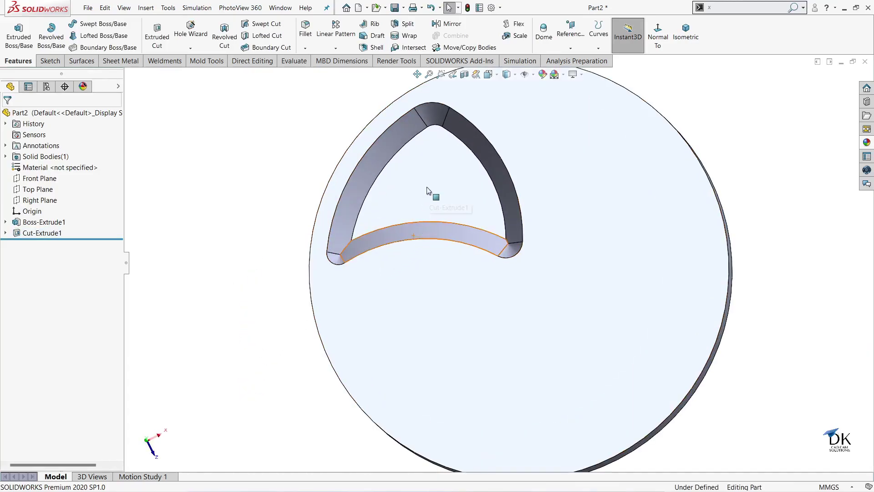
pyautogui.click(450, 181)
pyautogui.click(522, 160)
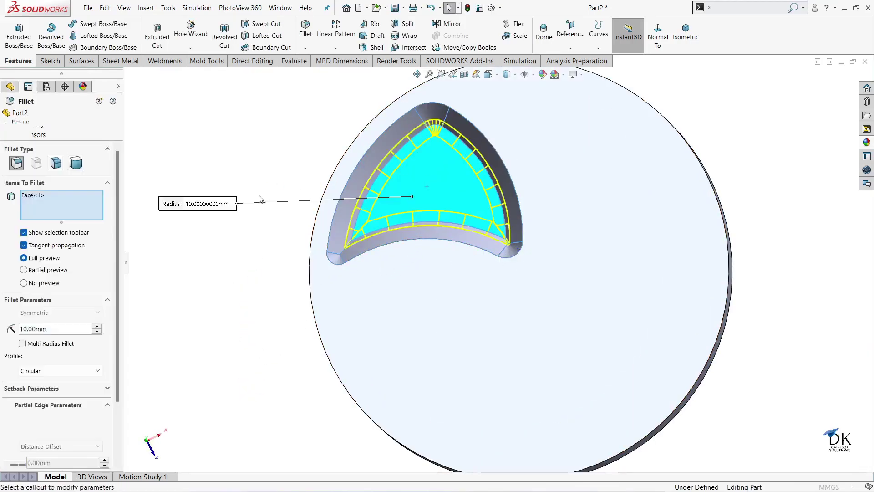
pyautogui.click(346, 253)
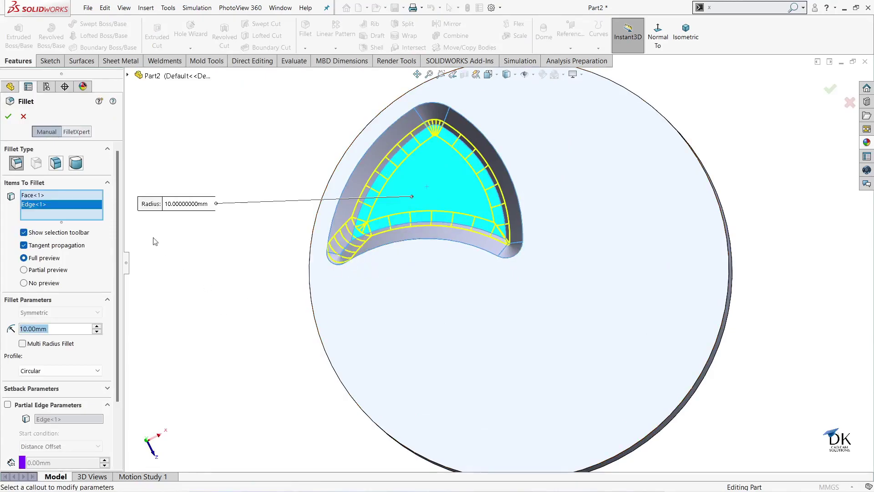
pyautogui.click(9, 117)
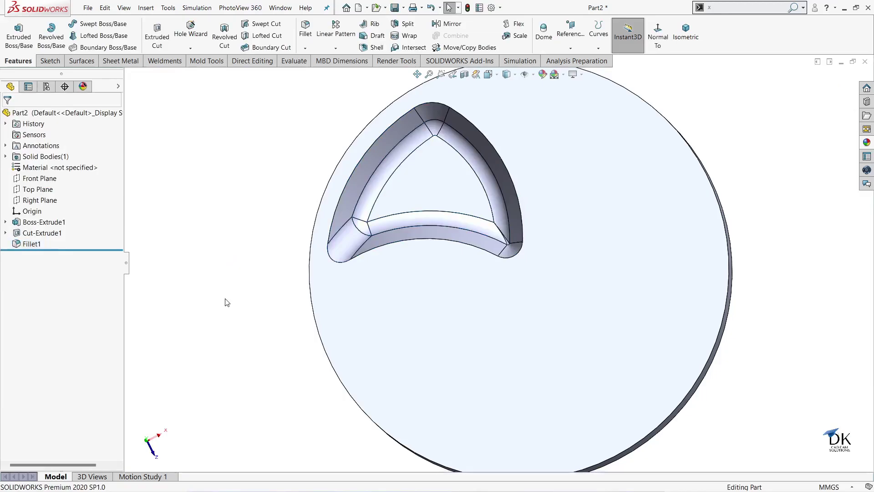
# Step: Circular-pattern the pocket cut and its fillet around the disc's outer edge as 3 equally spaced instances over 150 degrees
pyautogui.moveTo(441, 324); pyautogui.dragTo(433, 274, button='middle')
pyautogui.scroll(2, 434, 276)
pyautogui.scroll(-1, 501, 292)
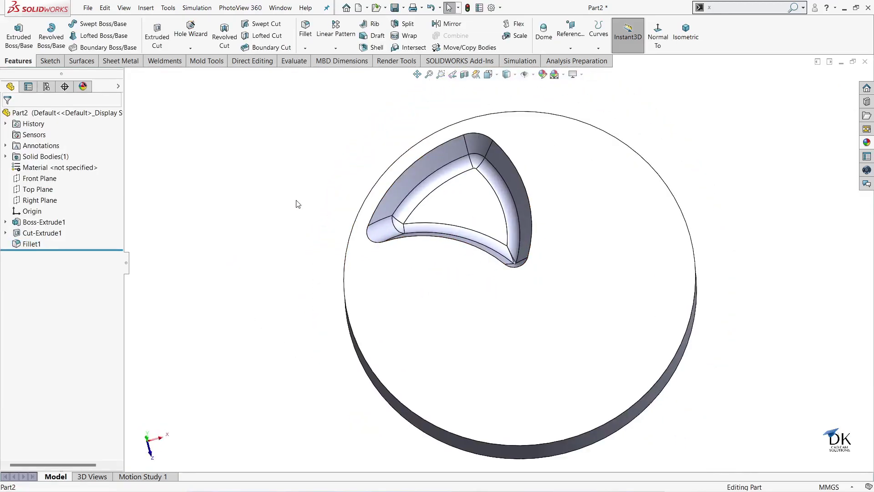
pyautogui.click(335, 48)
pyautogui.click(342, 72)
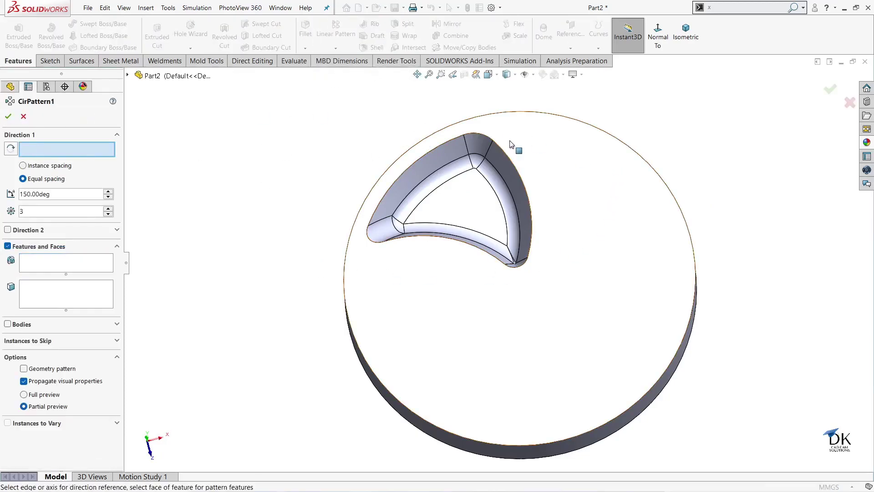
pyautogui.click(523, 115)
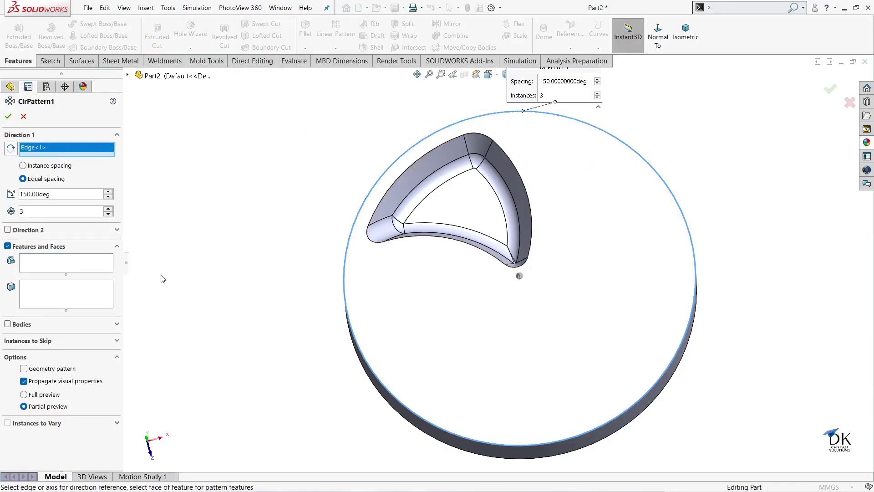
pyautogui.click(46, 265)
pyautogui.click(450, 190)
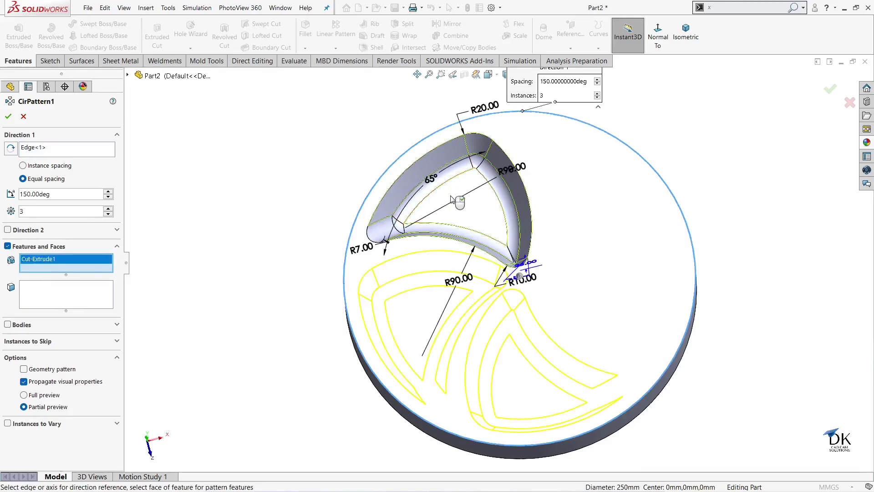
pyautogui.click(387, 230)
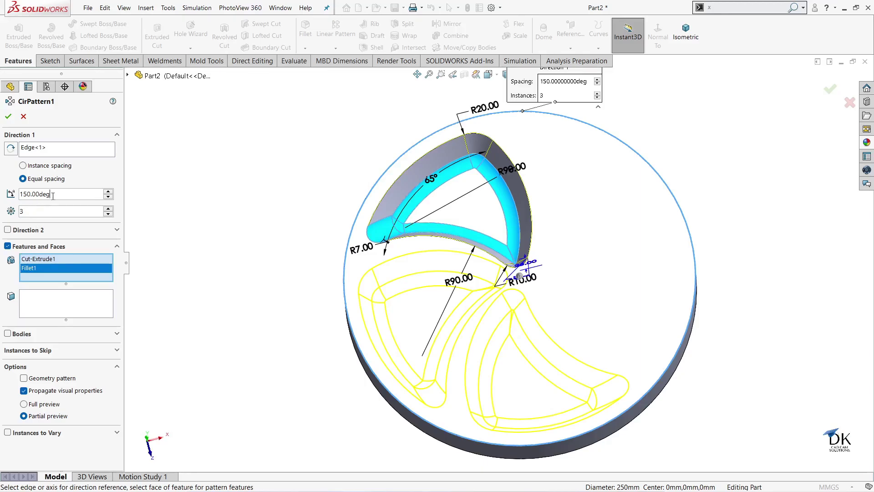
pyautogui.click(9, 117)
# Step: Start a new sketch on the disc's top face and orient the view normal to it
pyautogui.moveTo(267, 264)
pyautogui.mouseDown(button='middle')
pyautogui.moveTo(223, 285)
pyautogui.moveTo(291, 289)
pyautogui.moveTo(248, 226)
pyautogui.moveTo(253, 267)
pyautogui.mouseUp(button='middle')
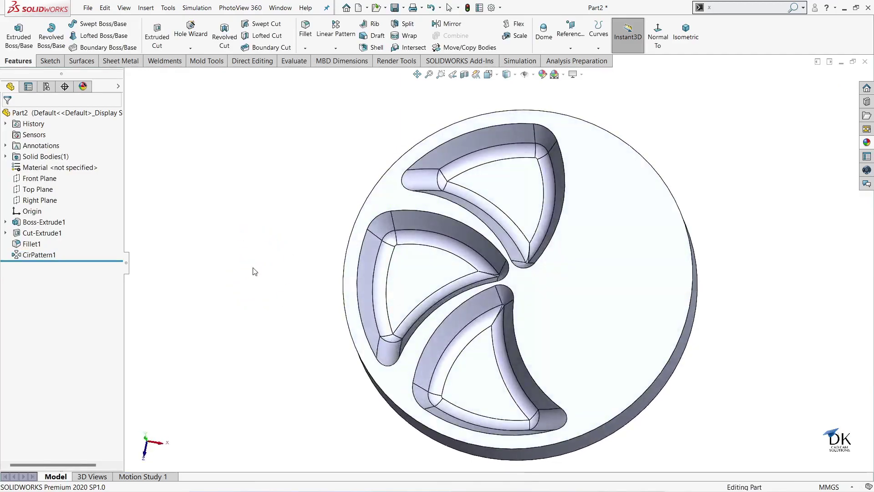
pyautogui.click(602, 256)
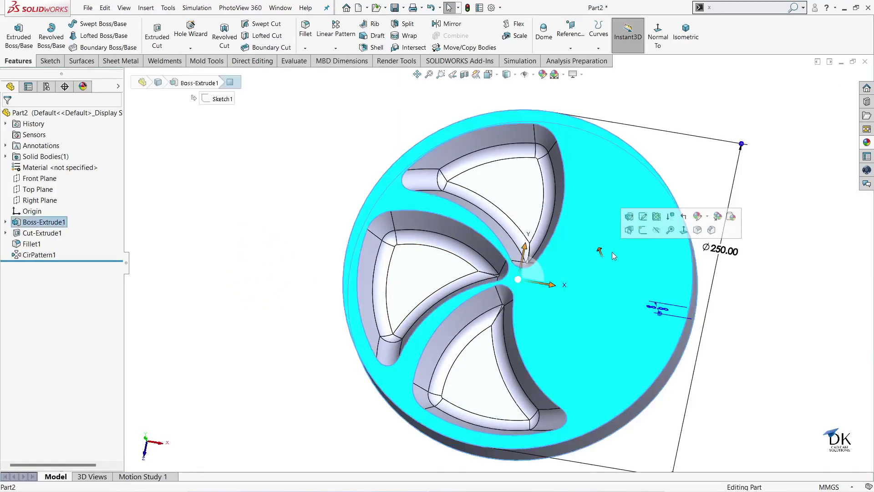
pyautogui.click(643, 230)
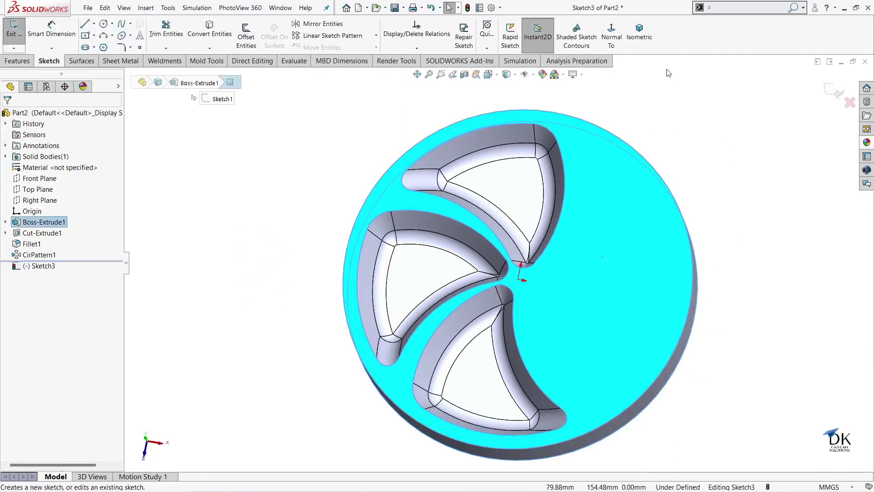
pyautogui.click(619, 34)
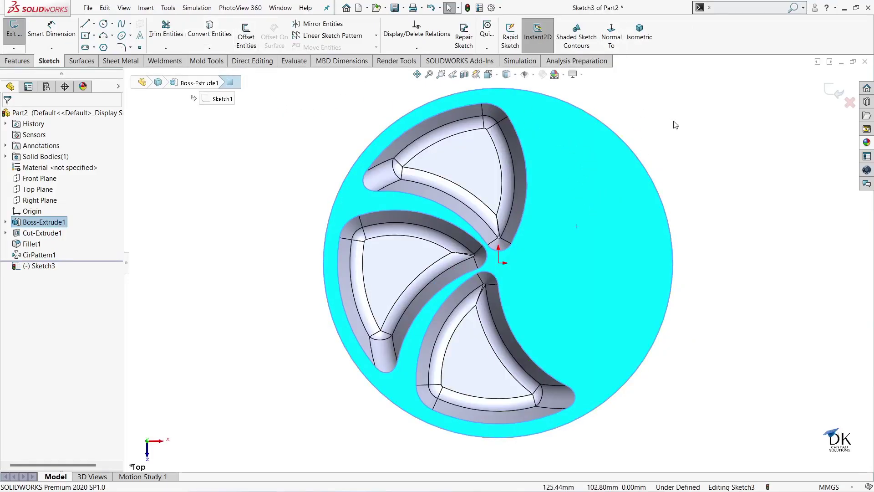
# Step: Convert the disc's outer edge and the two pocket edges facing the uncut area into sketch entities
pyautogui.click(635, 153)
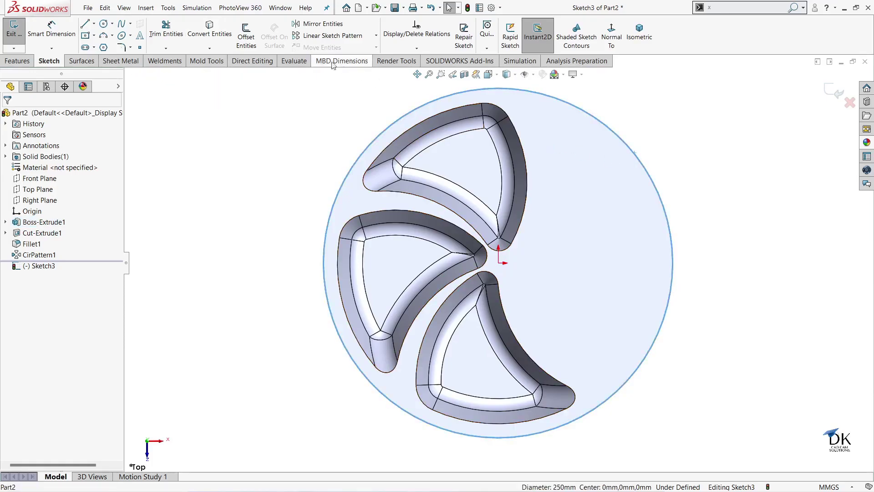
pyautogui.click(220, 29)
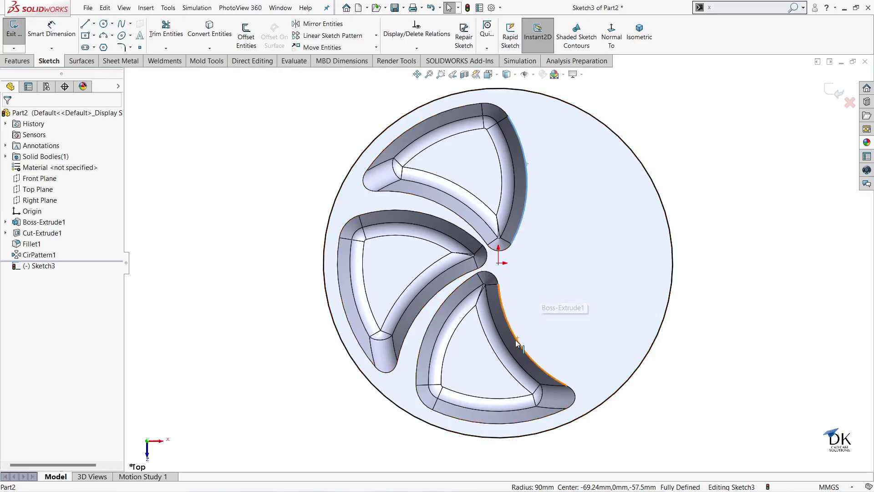
pyautogui.click(209, 30)
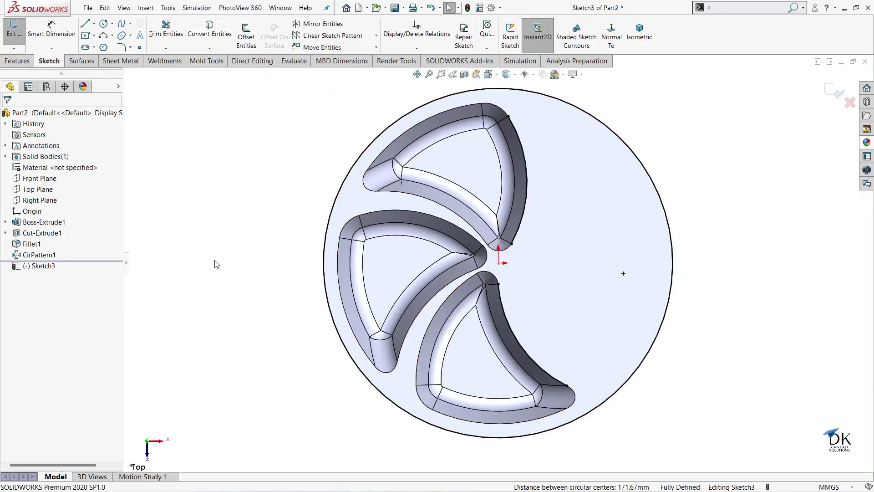
# Step: Offset both converted pocket arcs by 10 mm away from their pockets, into the uncut area
pyautogui.click(246, 34)
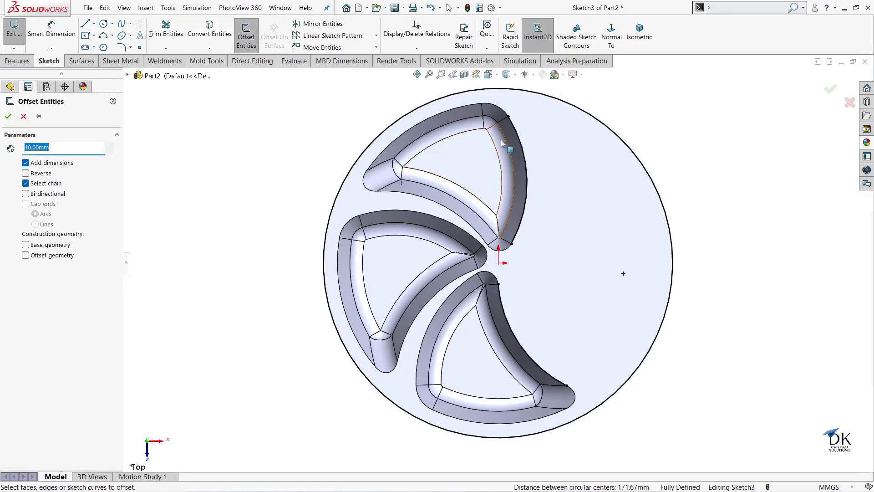
pyautogui.click(523, 145)
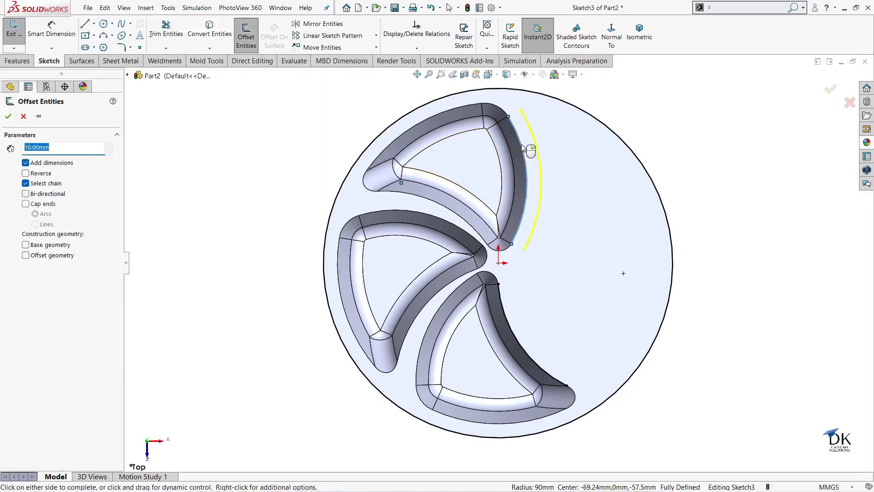
pyautogui.click(8, 117)
pyautogui.click(246, 34)
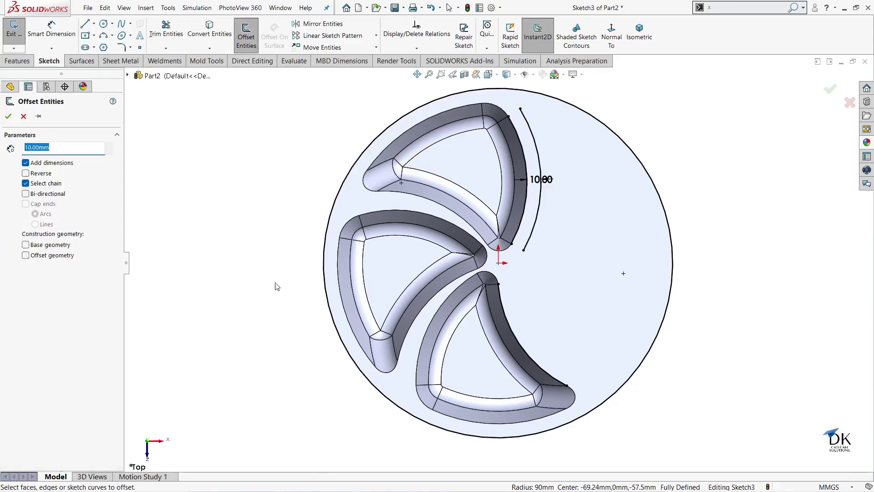
pyautogui.click(513, 330)
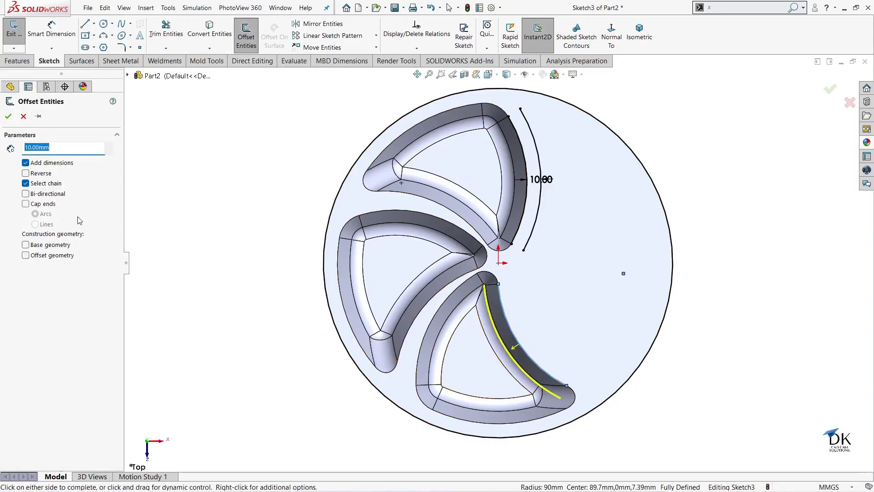
pyautogui.click(26, 173)
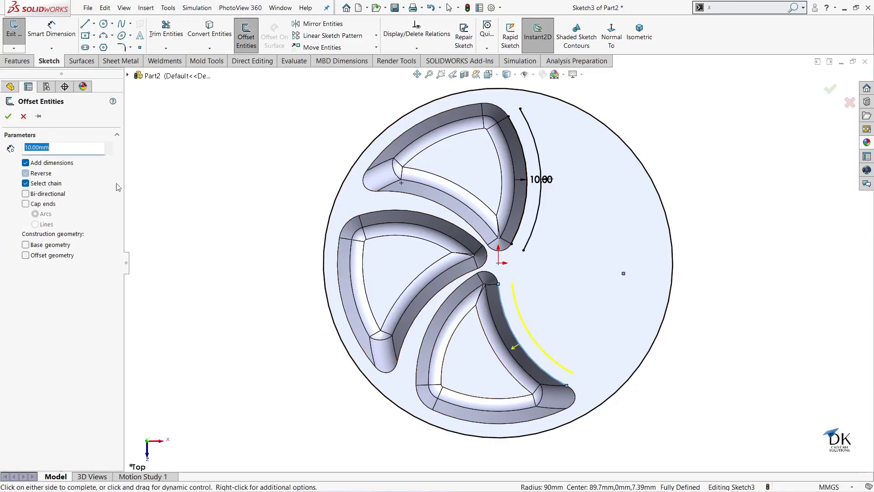
pyautogui.click(8, 117)
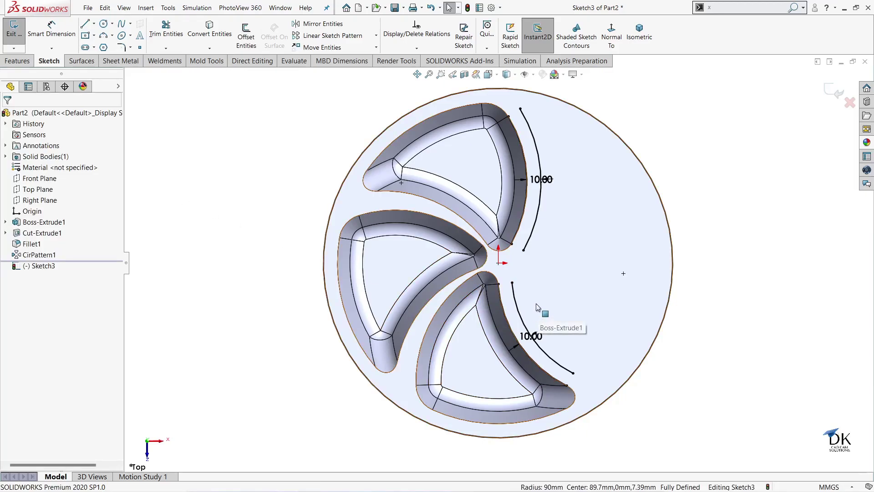
# Step: Offset the disc's outer circle 10 mm inward
pyautogui.click(246, 34)
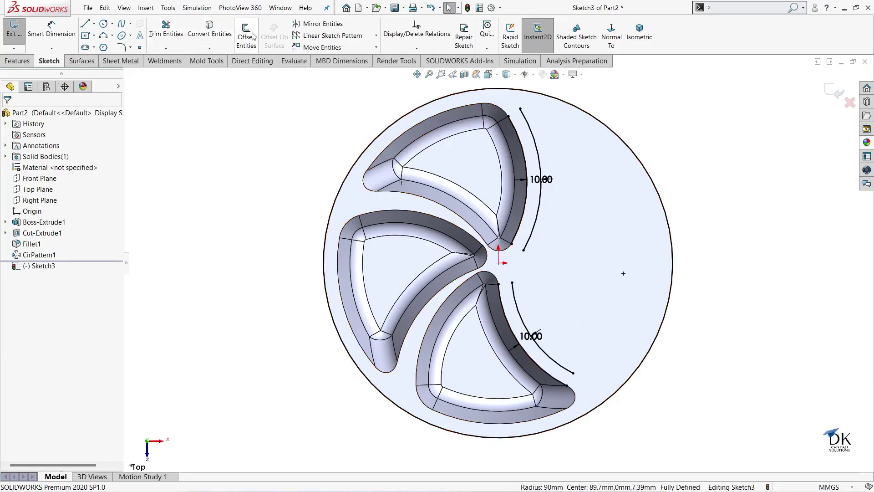
pyautogui.click(662, 201)
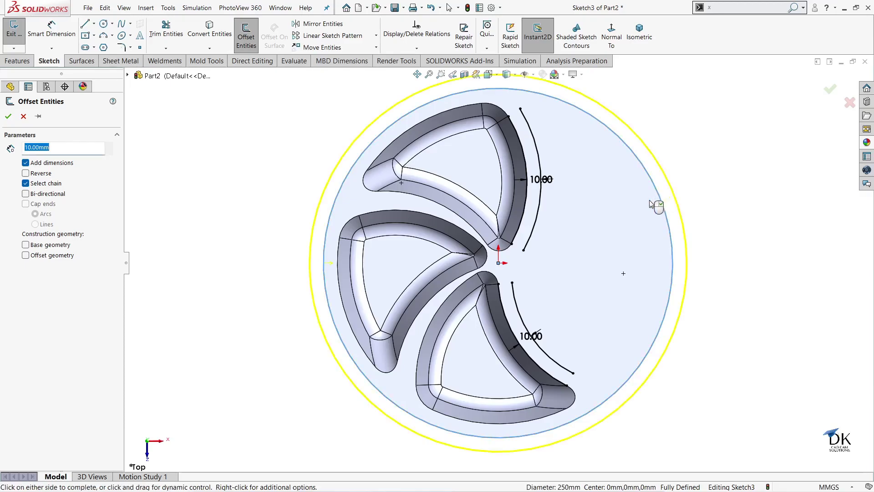
pyautogui.click(25, 173)
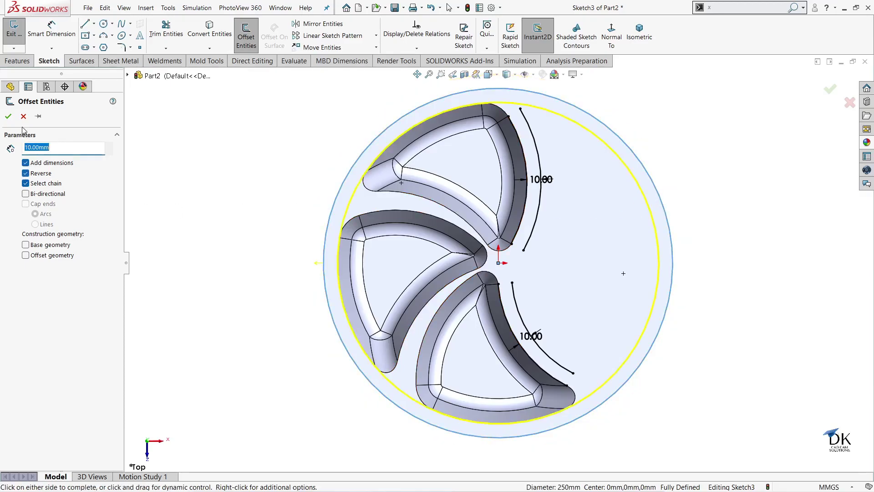
pyautogui.click(11, 117)
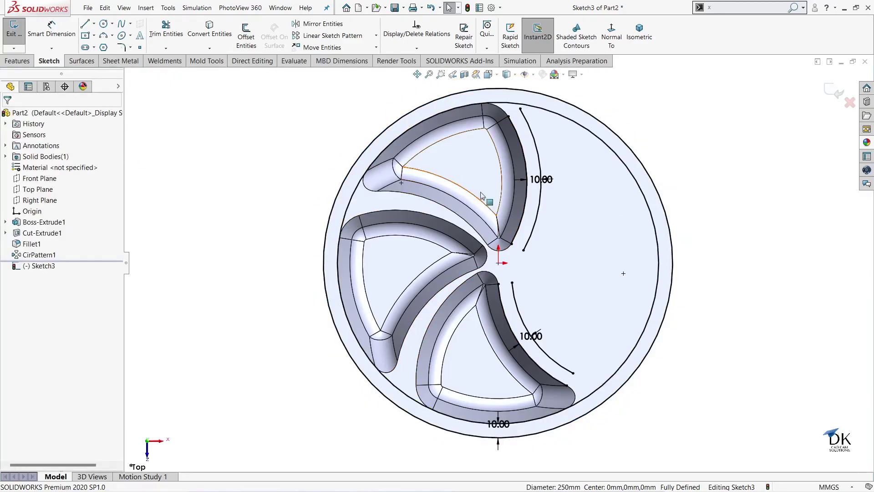
# Step: Extend the two offset arcs outward to the inner offset circle and inward until they meet each other near the disc's centre
pyautogui.click(166, 48)
pyautogui.click(164, 59)
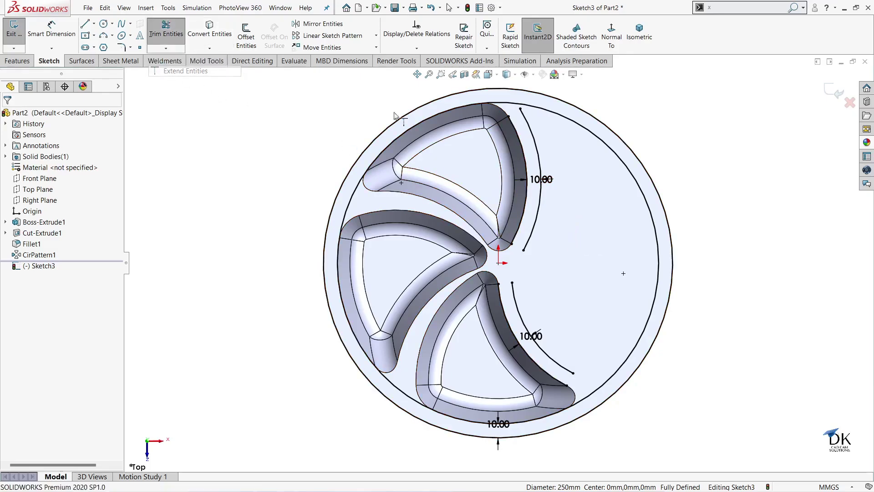
pyautogui.click(520, 111)
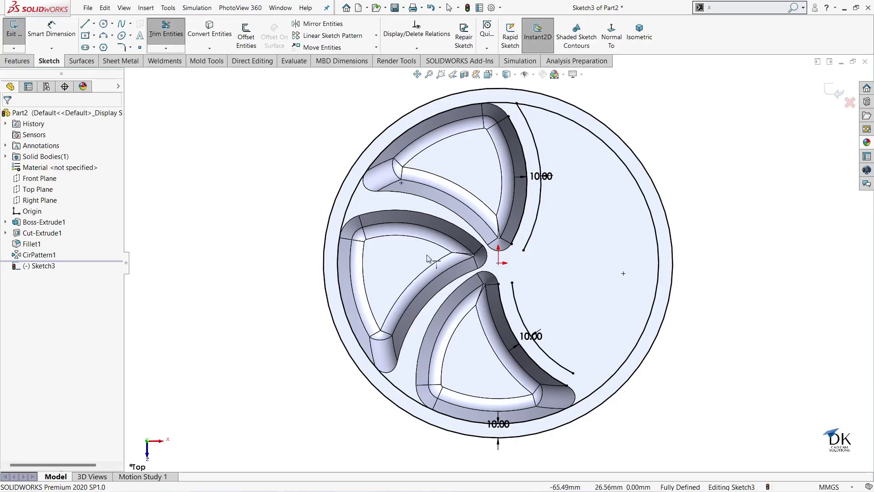
pyautogui.click(566, 367)
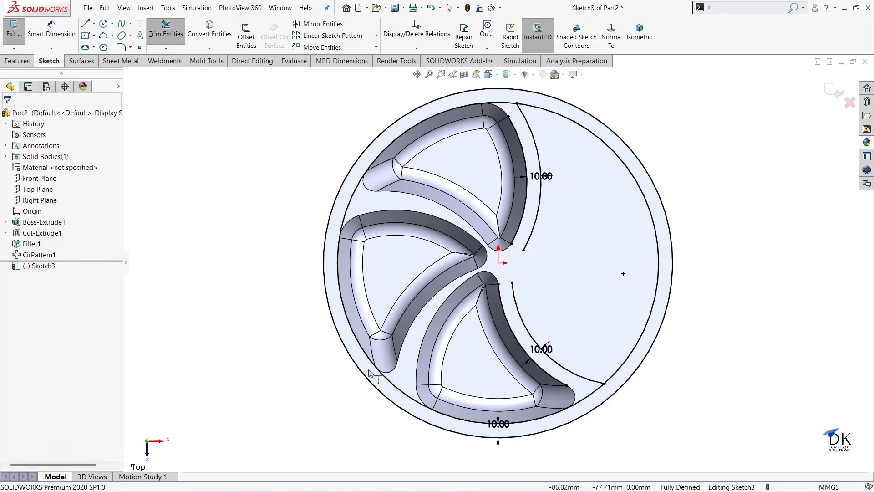
pyautogui.click(511, 286)
pyautogui.click(525, 248)
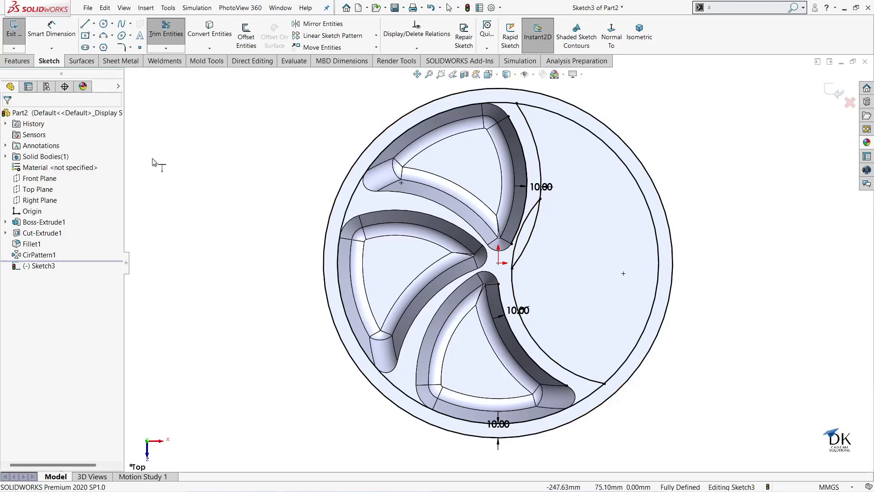
# Step: Power-trim the outer circle, the converted pocket arcs and the excess arc segments, leaving one closed profile in the uncut area
pyautogui.click(166, 48)
pyautogui.click(171, 60)
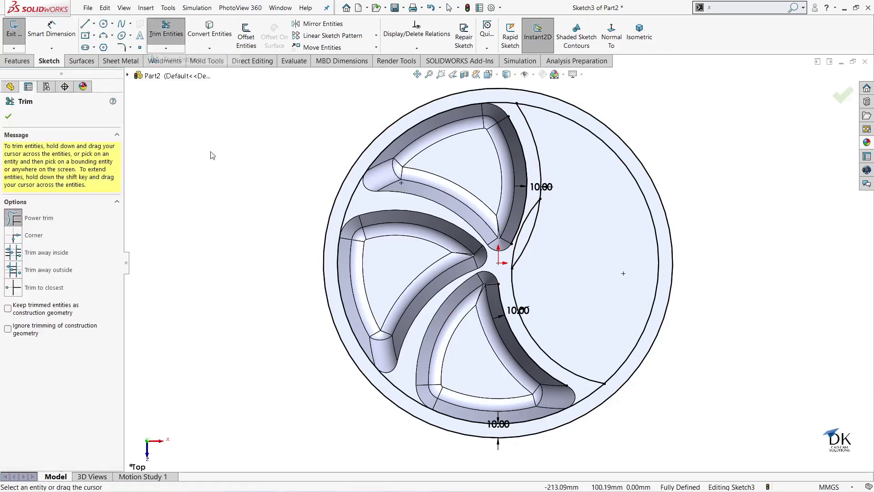
pyautogui.scroll(2, 600, 235)
pyautogui.moveTo(624, 149); pyautogui.dragTo(606, 197)
pyautogui.scroll(-2, 470, 181)
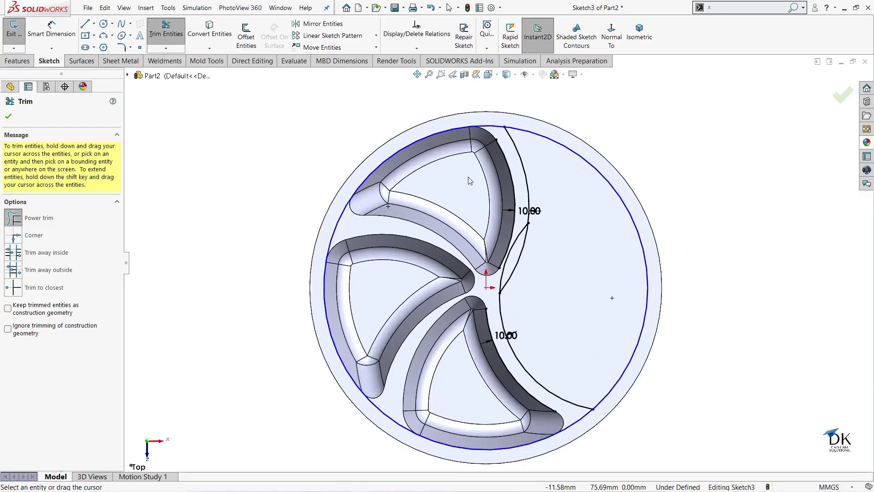
pyautogui.moveTo(478, 125)
pyautogui.mouseDown()
pyautogui.moveTo(501, 151)
pyautogui.moveTo(513, 191)
pyautogui.mouseUp()
pyautogui.moveTo(515, 261); pyautogui.dragTo(506, 260)
pyautogui.moveTo(531, 399); pyautogui.dragTo(531, 393)
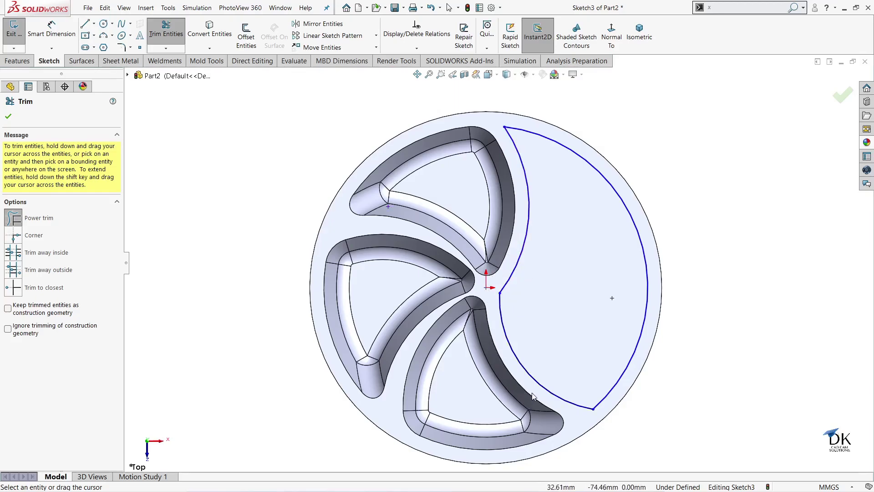
pyautogui.click(8, 118)
# Step: Fillet the profile's lower corner with a 20 mm radius and its upper corner with a 10 mm radius
pyautogui.click(122, 48)
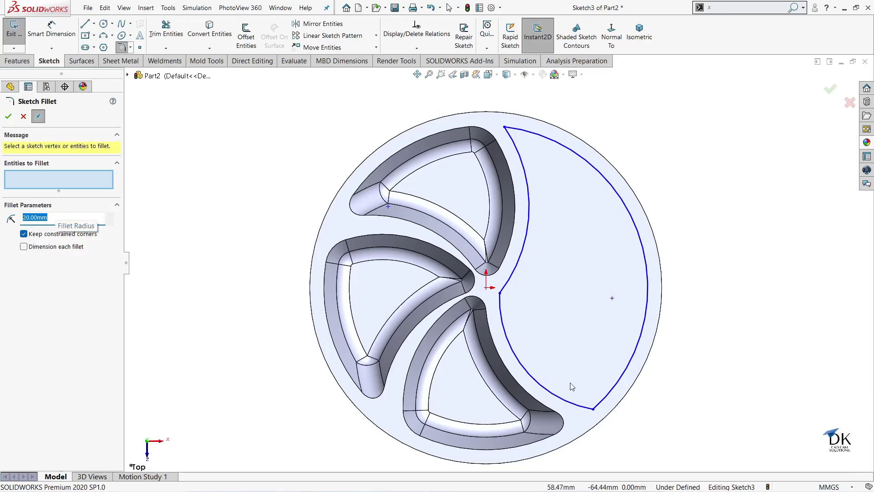
pyautogui.click(591, 407)
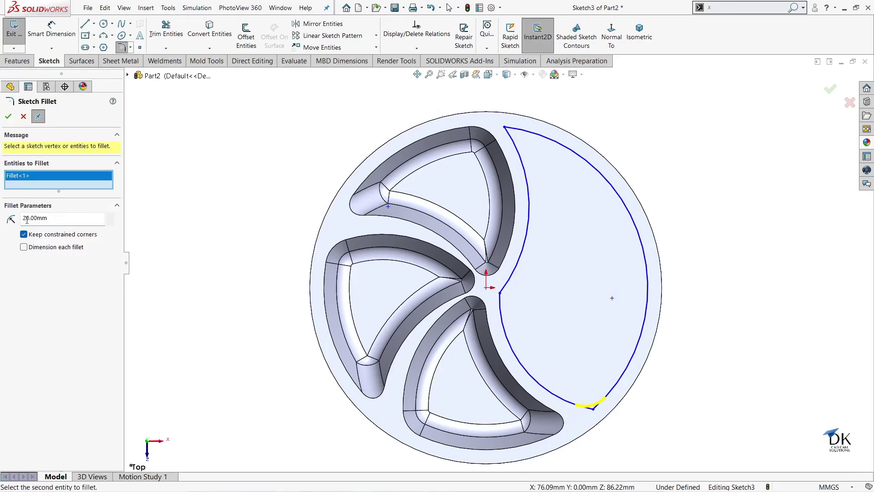
pyautogui.click(8, 117)
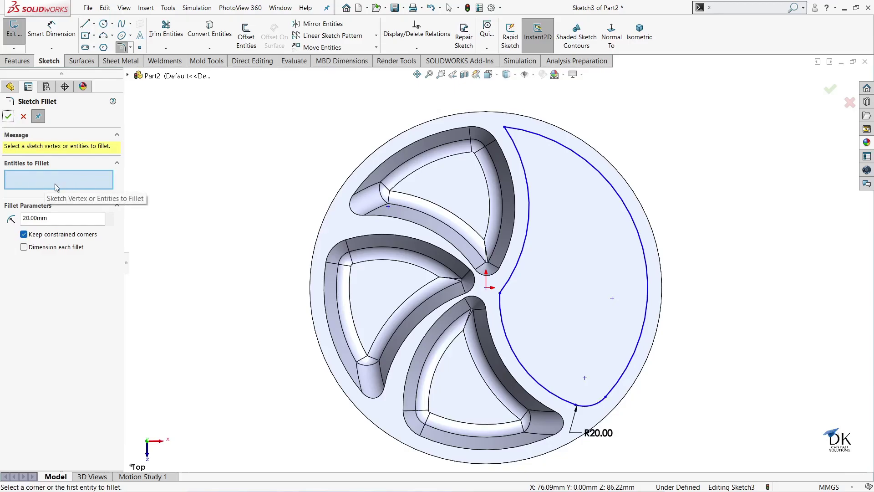
pyautogui.click(59, 221)
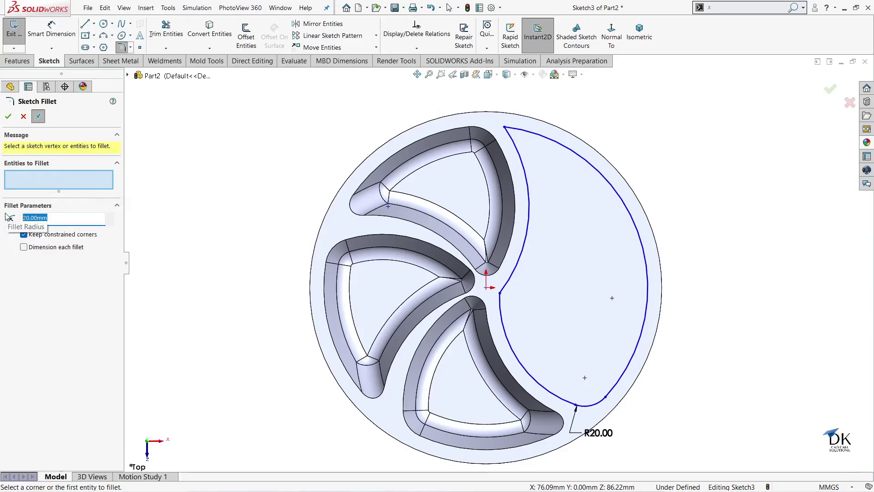
pyautogui.write('1')
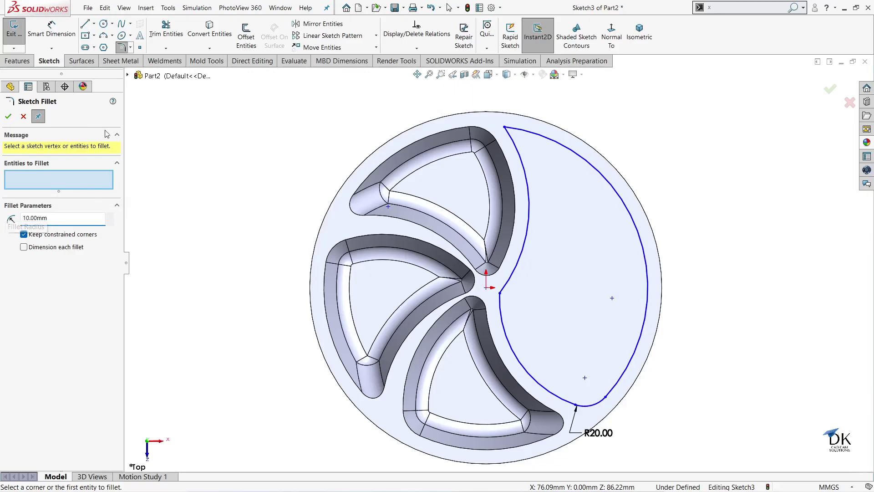
pyautogui.click(505, 128)
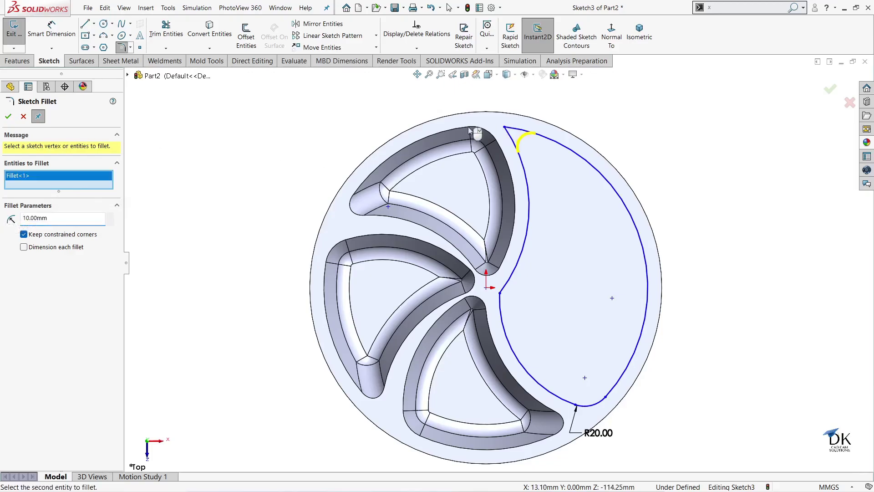
pyautogui.click(8, 117)
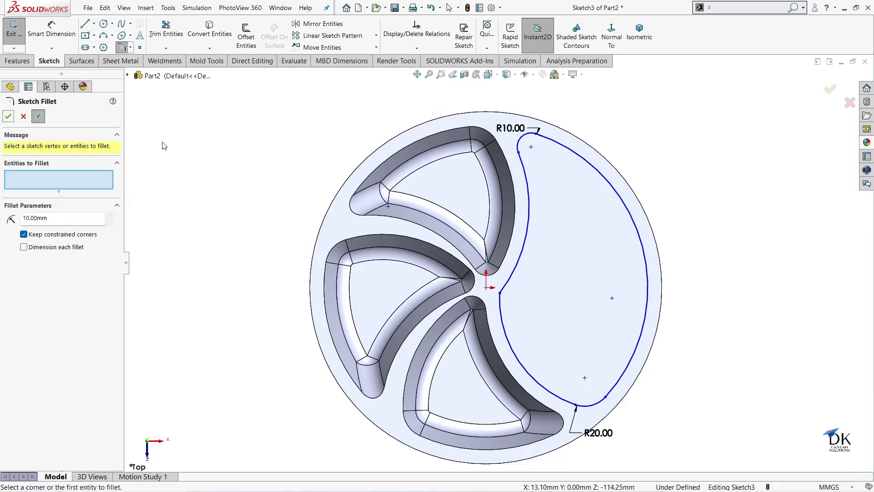
# Step: Fillet the profile's corner near the disc's centre with a 50 mm radius and exit the sketch
pyautogui.moveTo(49, 219); pyautogui.dragTo(17, 217)
pyautogui.write('50')
pyautogui.press('Return')
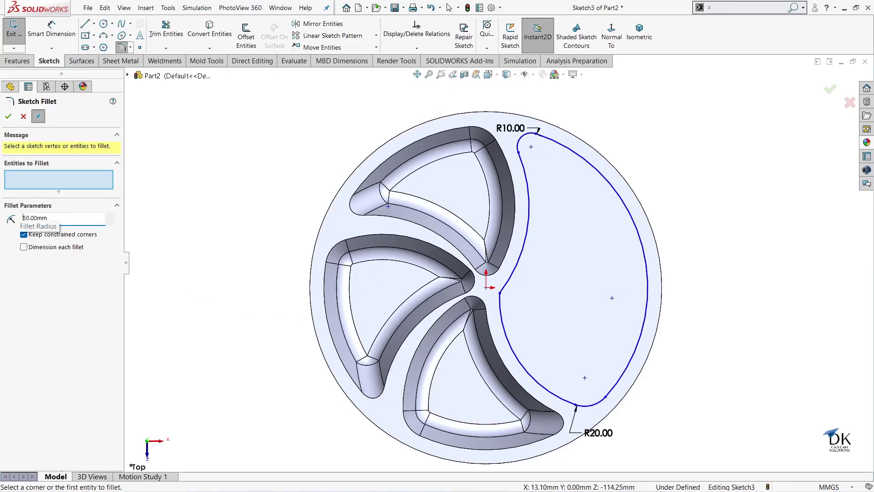
pyautogui.click(500, 295)
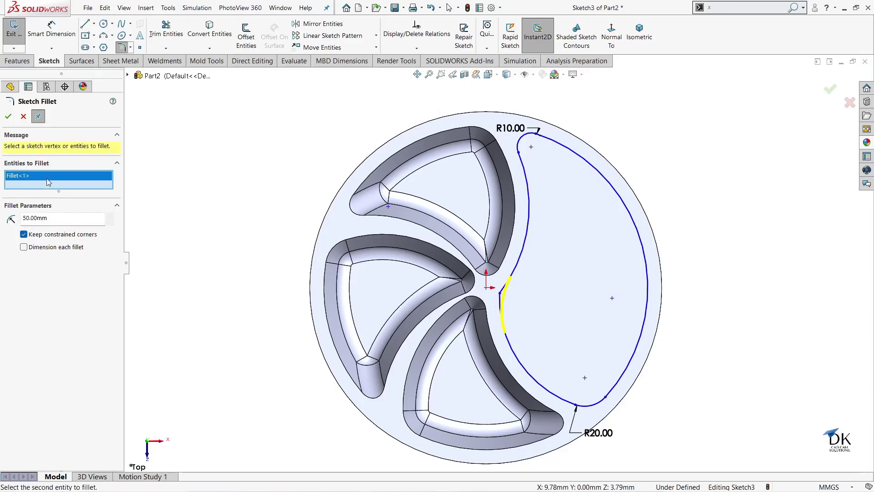
pyautogui.click(8, 116)
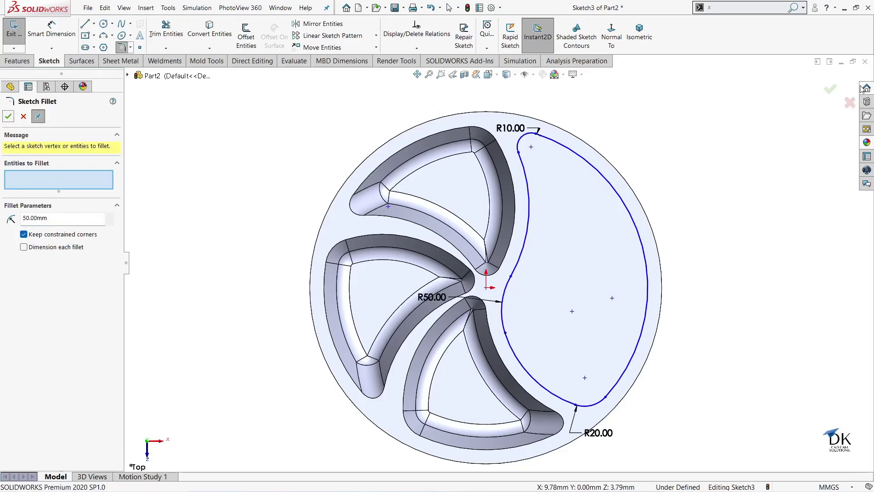
pyautogui.click(830, 88)
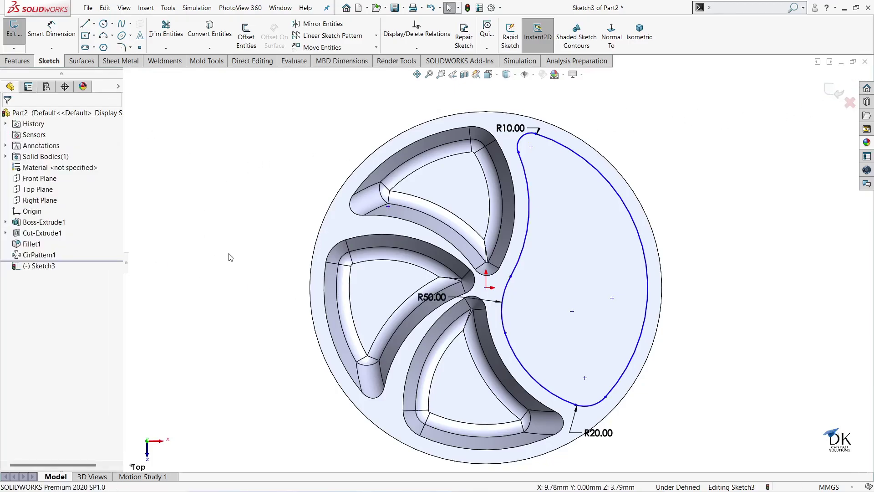
pyautogui.click(838, 91)
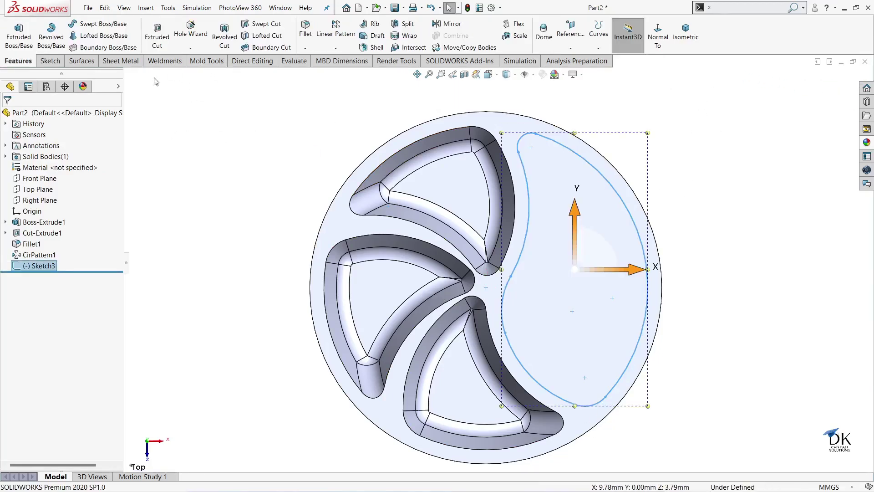
# Step: Cut-extrude the fourth pocket profile blind to a depth of 25 mm with a 25° inward draft
pyautogui.click(157, 33)
pyautogui.moveTo(239, 213); pyautogui.dragTo(200, 240, button='middle')
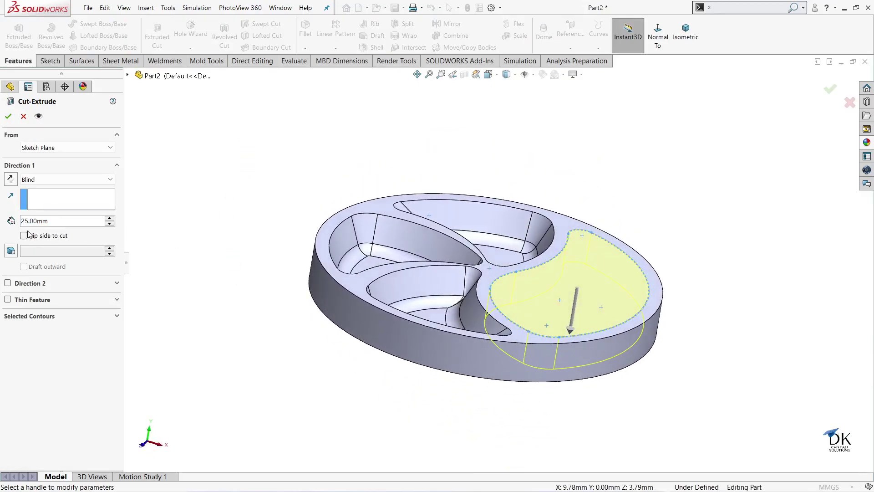
pyautogui.click(11, 251)
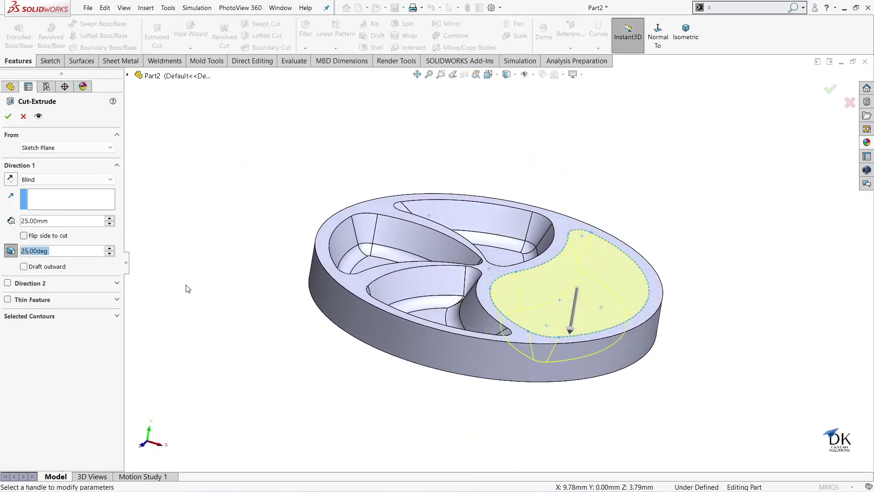
pyautogui.moveTo(186, 288); pyautogui.dragTo(162, 306, button='middle')
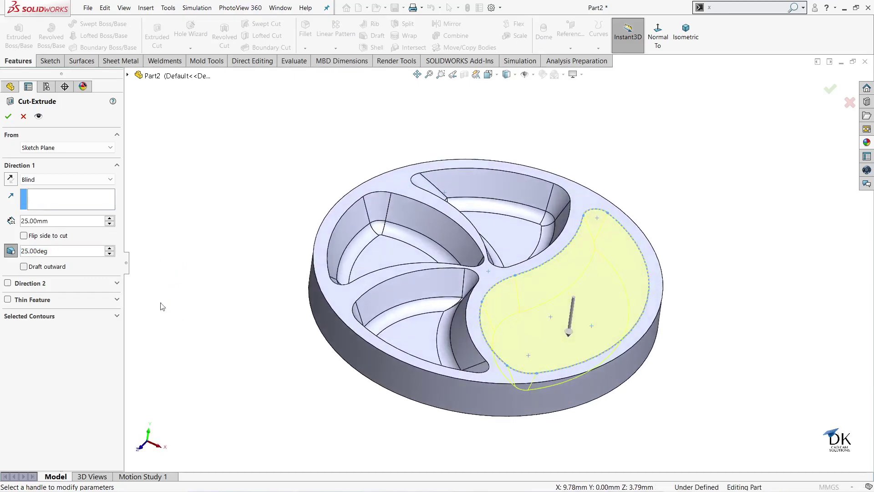
pyautogui.click(9, 116)
# Step: Fillet the fourth pocket's floor face and the wall edge at its narrow end with a 10 mm radius
pyautogui.moveTo(717, 250); pyautogui.dragTo(701, 340, button='middle')
pyautogui.click(575, 334)
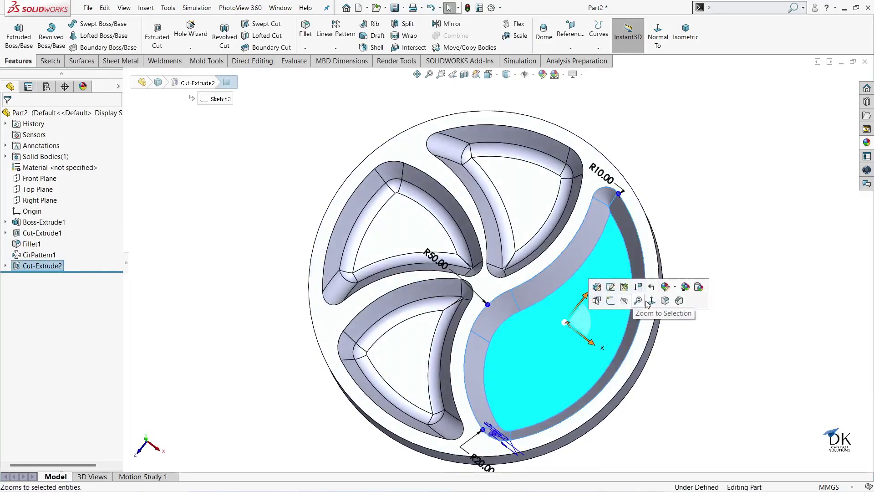
pyautogui.click(666, 302)
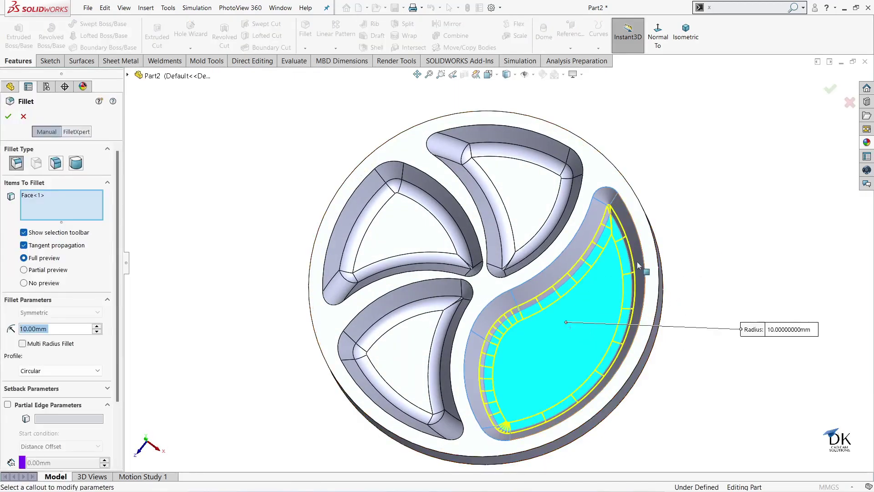
pyautogui.click(609, 210)
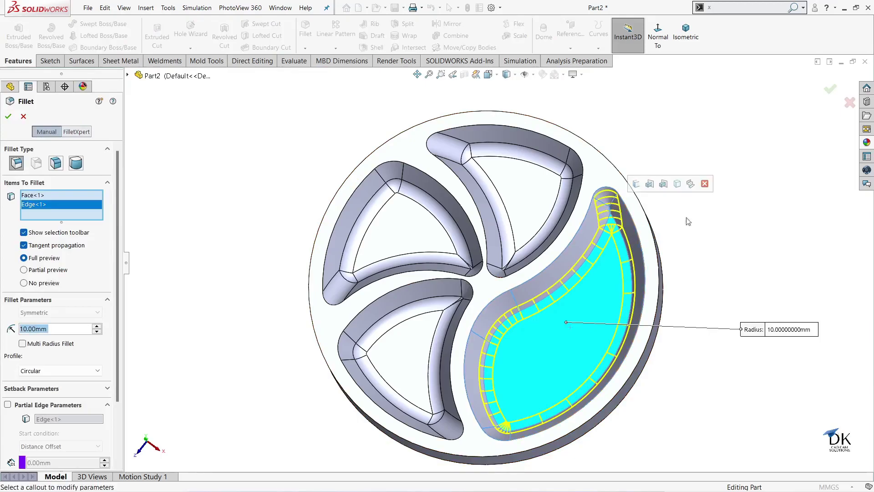
pyautogui.click(9, 118)
# Step: Fillet the top rim edges of all four pockets with a 5 mm radius
pyautogui.moveTo(732, 191); pyautogui.dragTo(689, 195, button='middle')
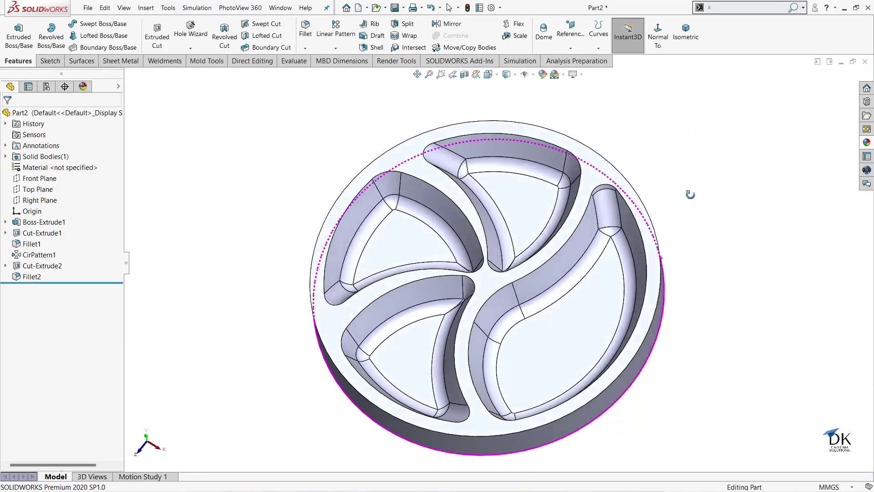
pyautogui.scroll(-2, 679, 287)
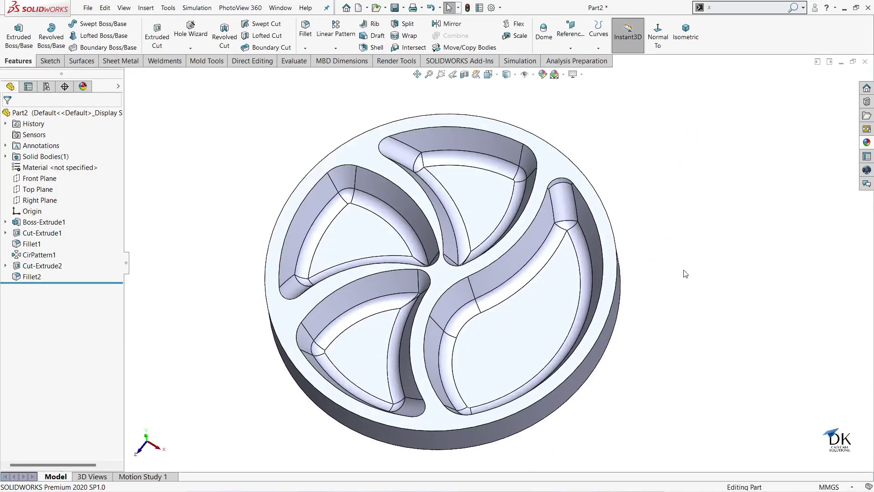
pyautogui.click(592, 211)
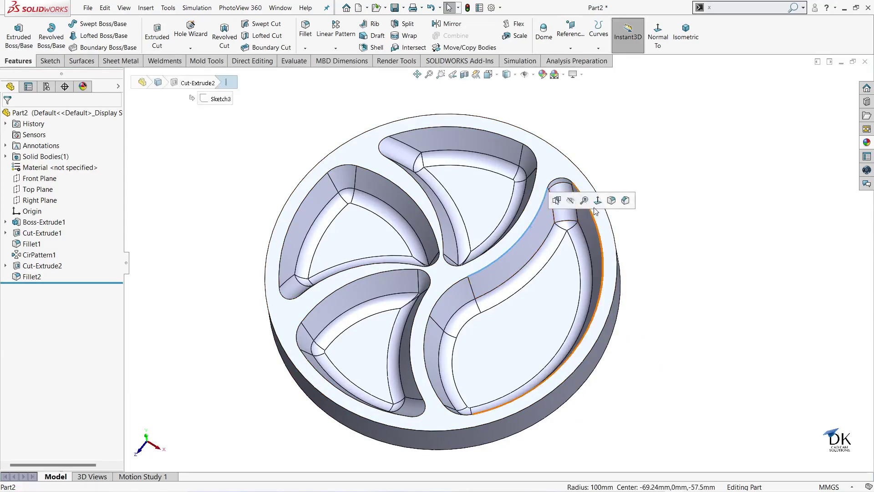
pyautogui.click(610, 201)
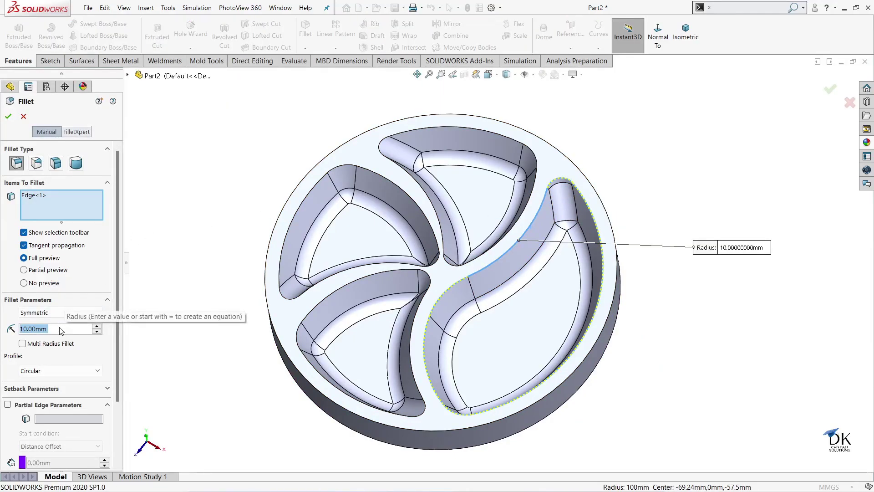
pyautogui.write('5')
pyautogui.press('Return')
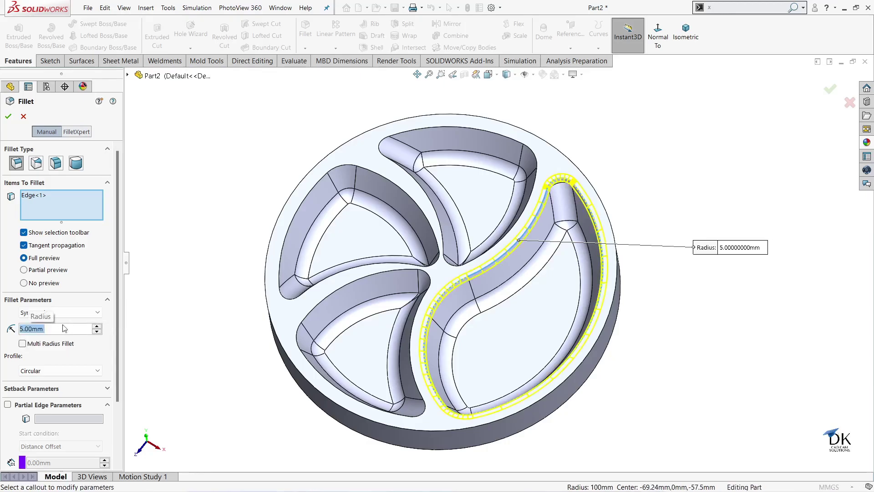
pyautogui.click(535, 192)
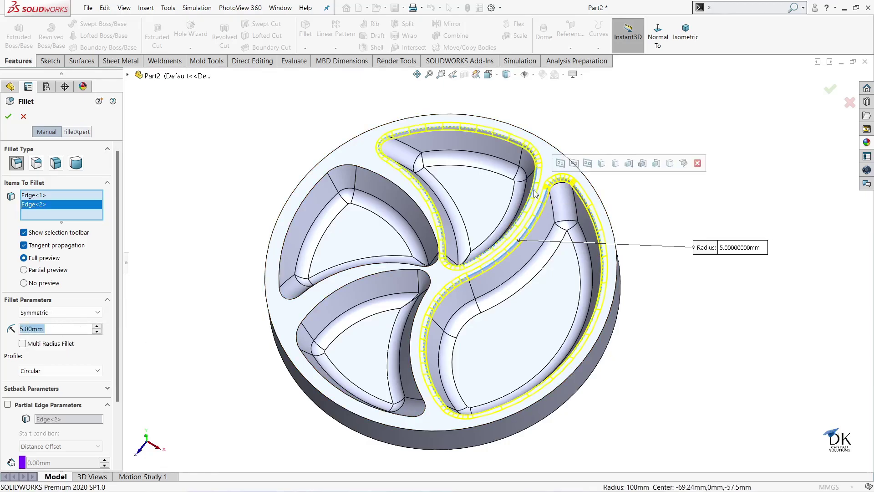
pyautogui.click(410, 197)
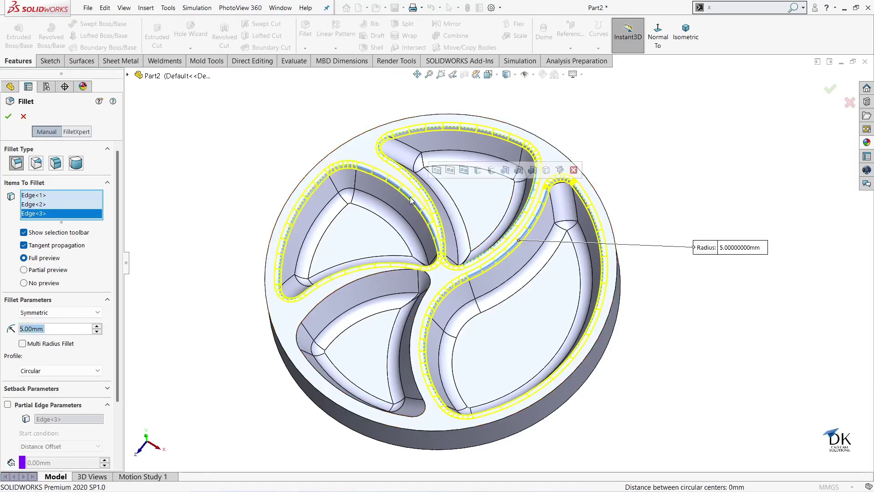
pyautogui.click(365, 277)
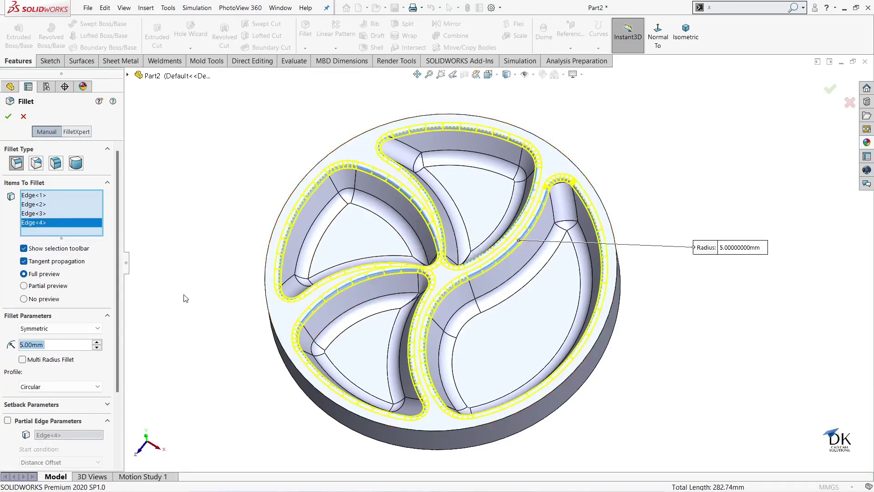
pyautogui.click(8, 116)
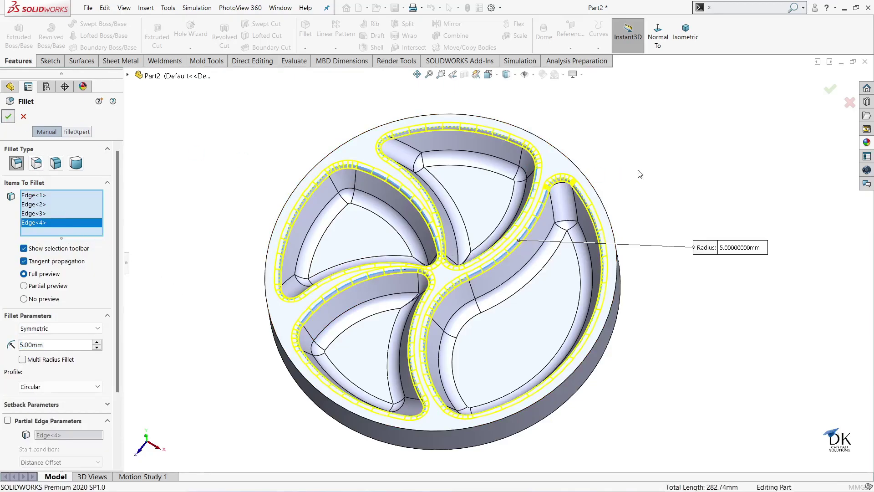
# Step: Shell the disc to a 0.5 mm wall thickness, removing its outer cylindrical face and its bottom face
pyautogui.moveTo(668, 259); pyautogui.dragTo(651, 400, button='middle')
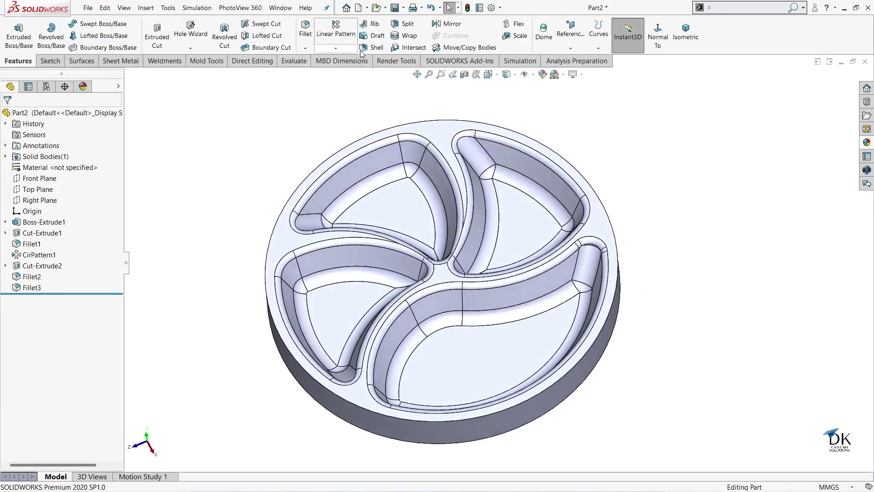
pyautogui.click(374, 47)
pyautogui.moveTo(632, 350); pyautogui.dragTo(646, 186, button='middle')
pyautogui.click(537, 245)
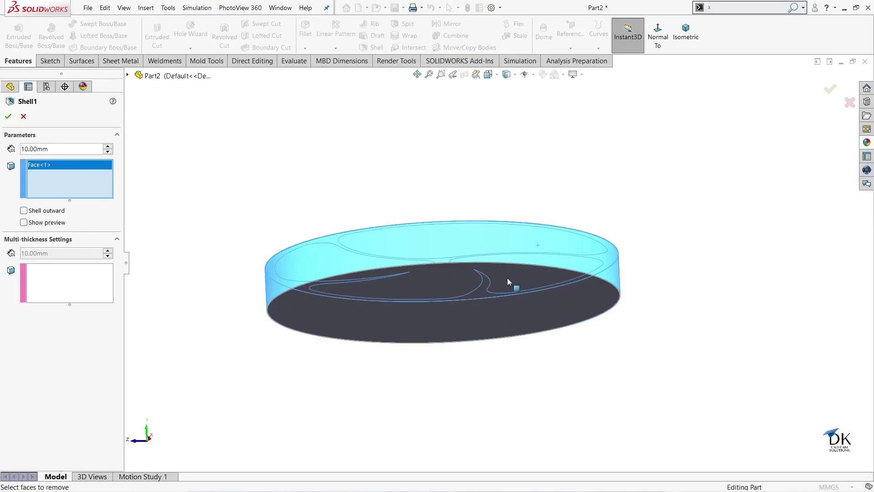
pyautogui.click(523, 283)
pyautogui.doubleClick(58, 150)
pyautogui.write('0.5')
pyautogui.press('Return')
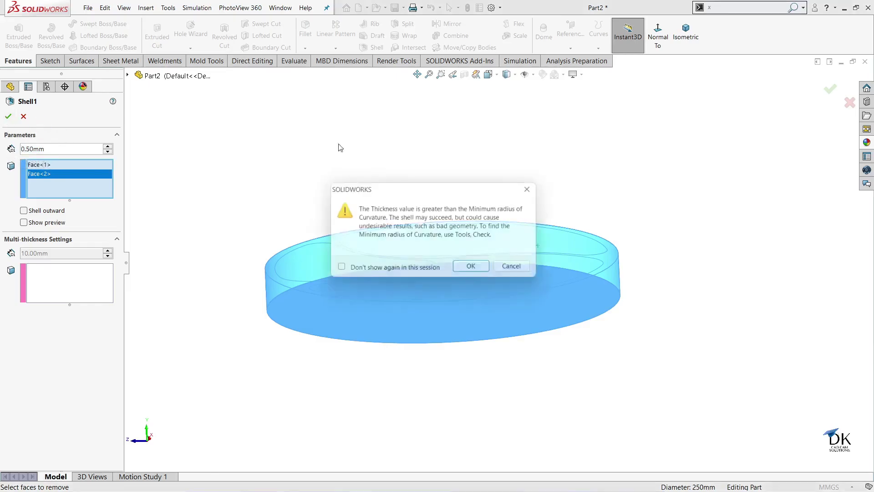
pyautogui.click(475, 269)
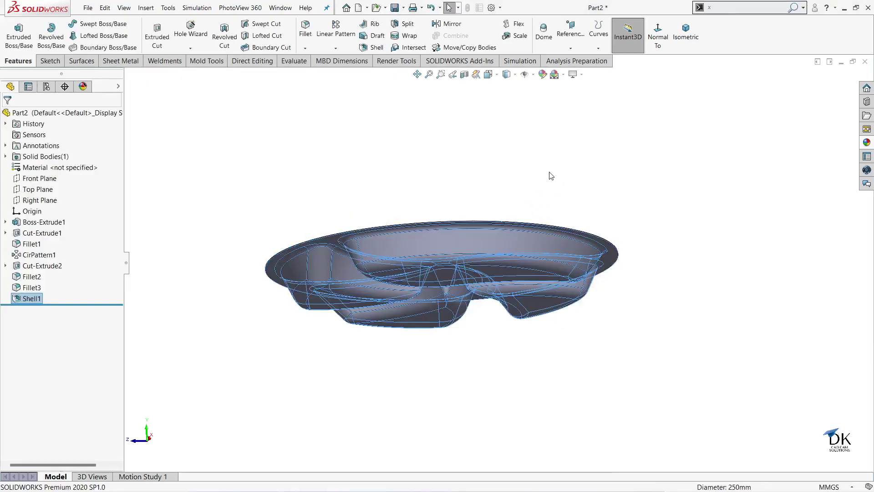
pyautogui.moveTo(613, 335); pyautogui.dragTo(515, 318, button='middle')
pyautogui.scroll(-5, 391, 293)
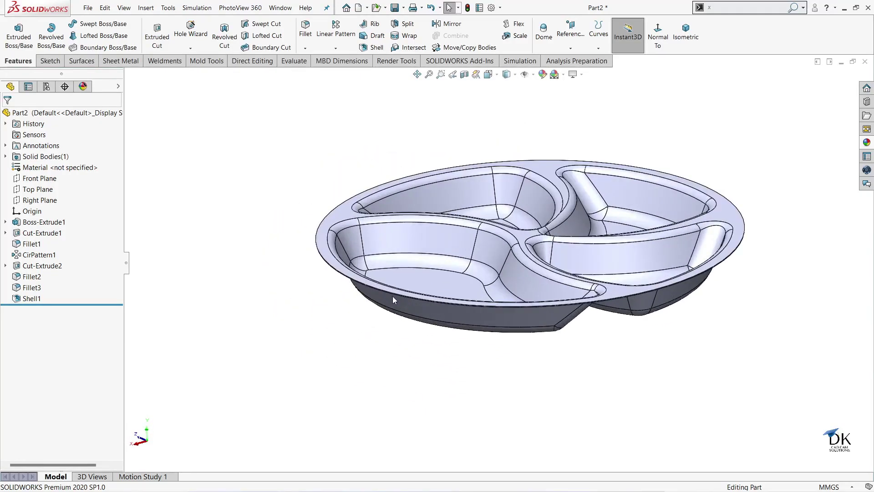
pyautogui.moveTo(840, 313); pyautogui.dragTo(767, 285, button='middle')
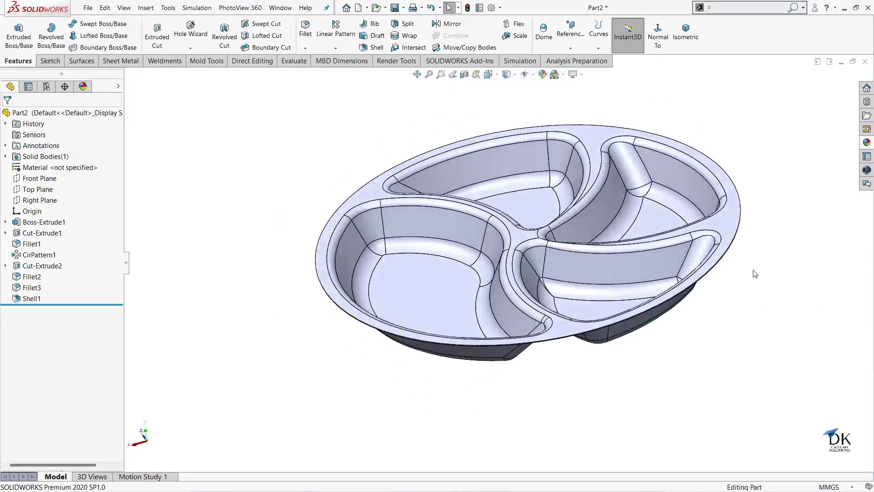
pyautogui.scroll(-4, 755, 269)
pyautogui.scroll(3, 518, 255)
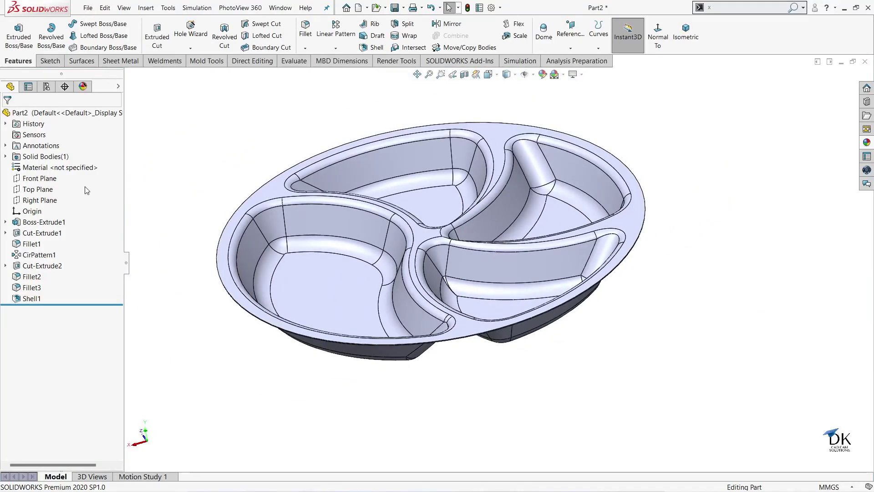
# Step: Start a new sketch on the Front Plane, viewed head-on at the outer edge of the tray's rim
pyautogui.click(40, 178)
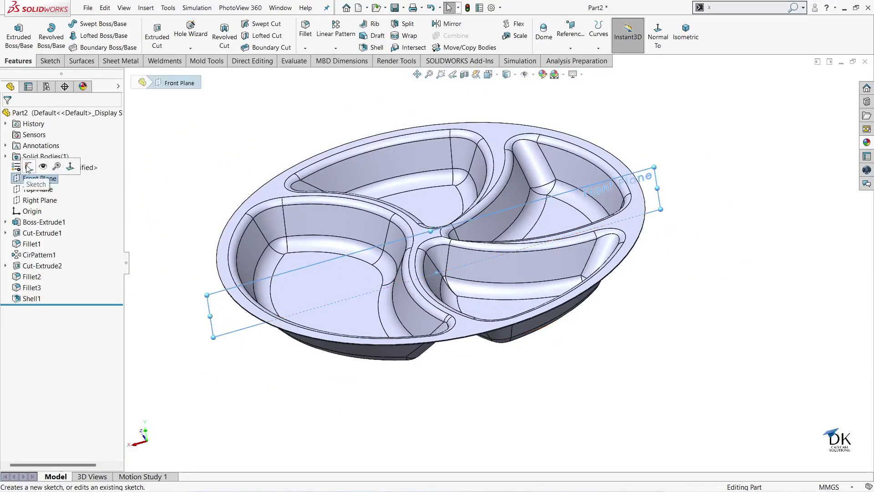
pyautogui.click(28, 168)
pyautogui.click(612, 36)
pyautogui.scroll(-6, 731, 244)
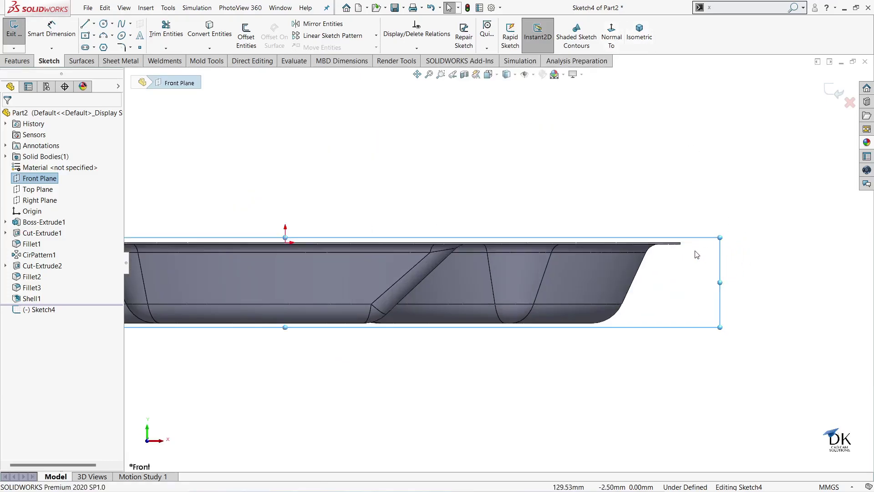
pyautogui.scroll(-2, 620, 249)
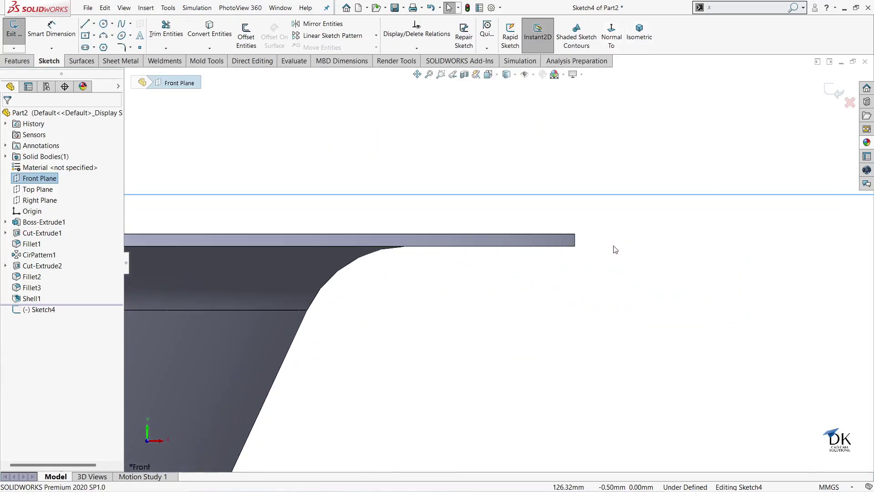
pyautogui.scroll(2, 619, 247)
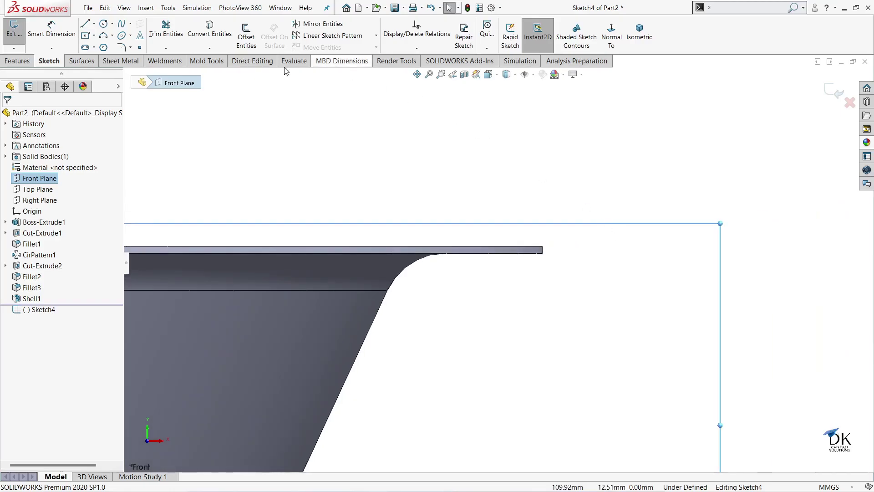
# Step: Sketch a vertical line about 4.7 mm up from the rim's outer top corner and a horizontal line outward from its upper end
pyautogui.click(86, 25)
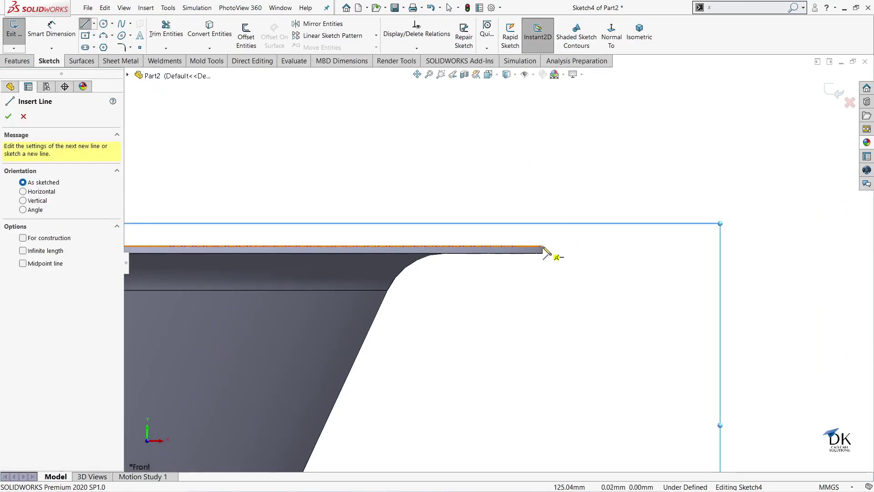
pyautogui.scroll(-2, 542, 248)
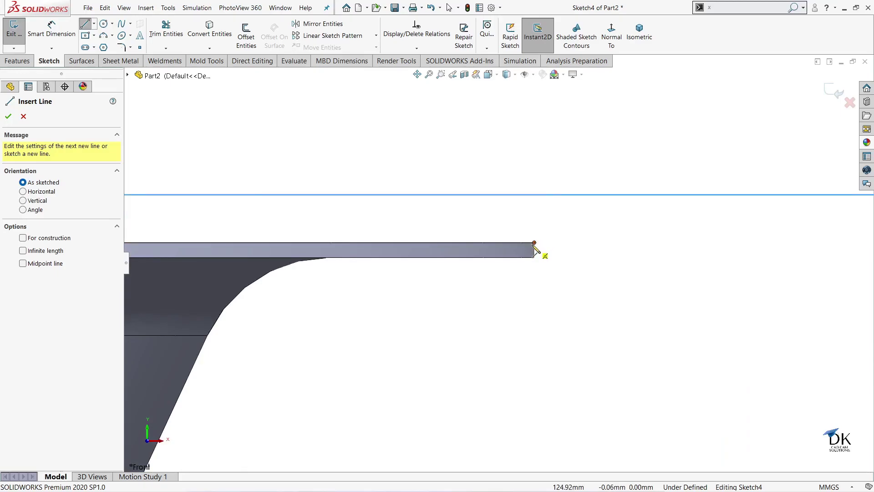
pyautogui.click(534, 243)
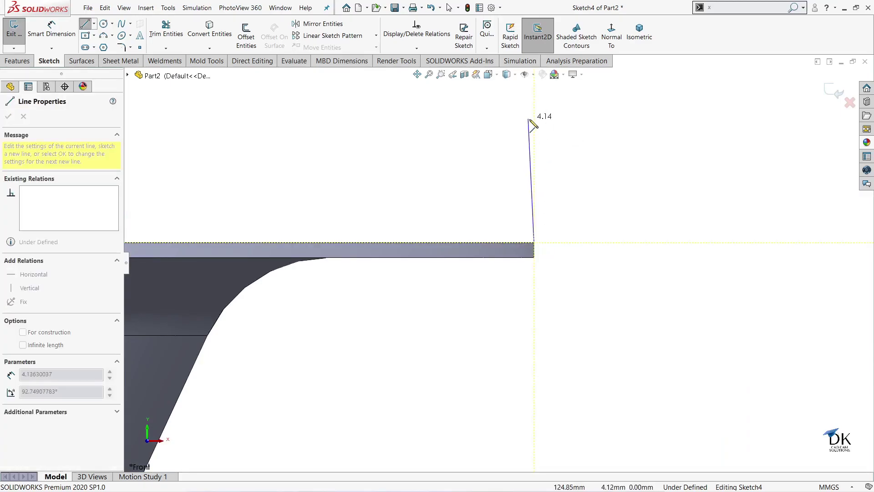
pyautogui.press('z')
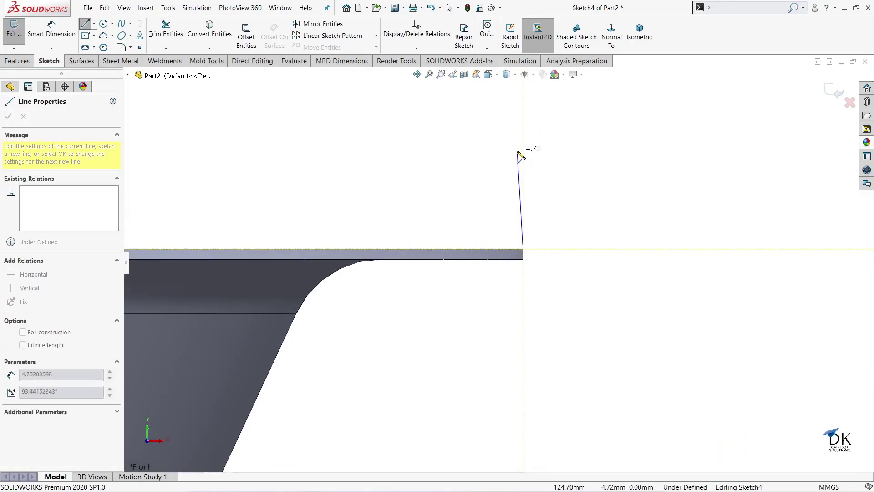
pyautogui.click(523, 151)
pyautogui.click(739, 152)
pyautogui.rightClick(746, 183)
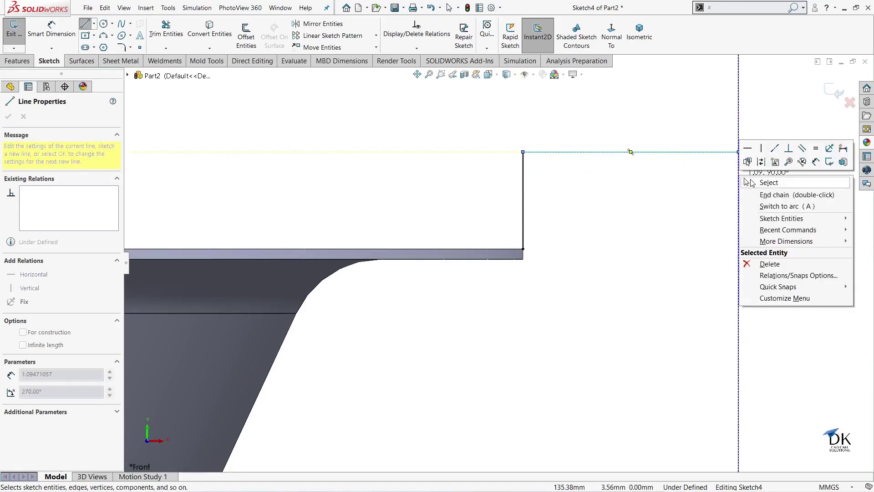
pyautogui.click(756, 180)
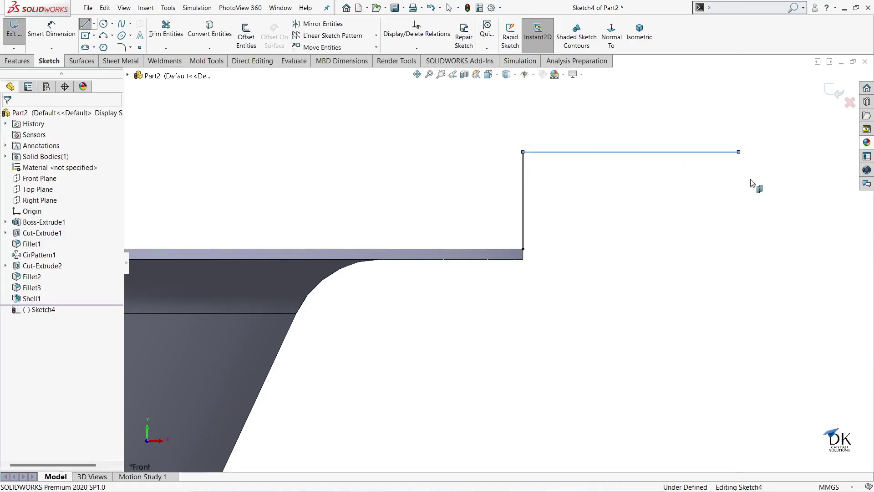
# Step: Sketch a tangent arc of about 1.3 mm radius from the horizontal line's outer end, curling under and back to roughly three quarters of a circle
pyautogui.click(112, 36)
pyautogui.click(150, 56)
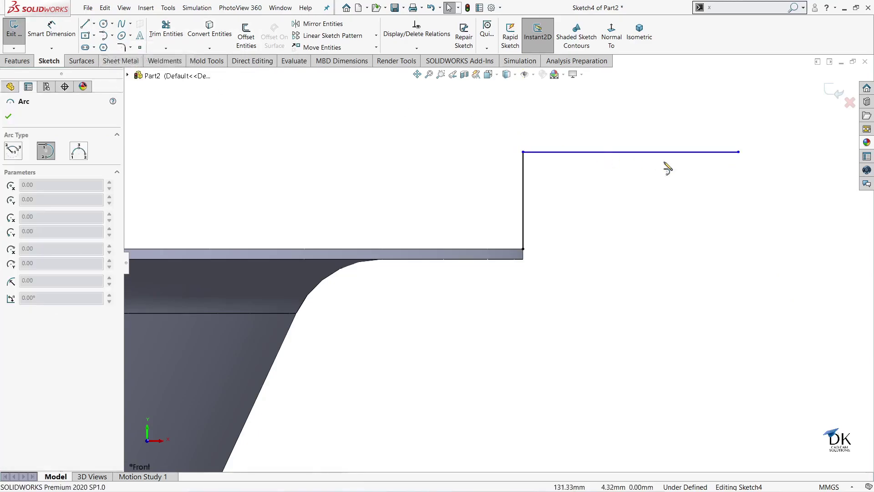
pyautogui.click(739, 152)
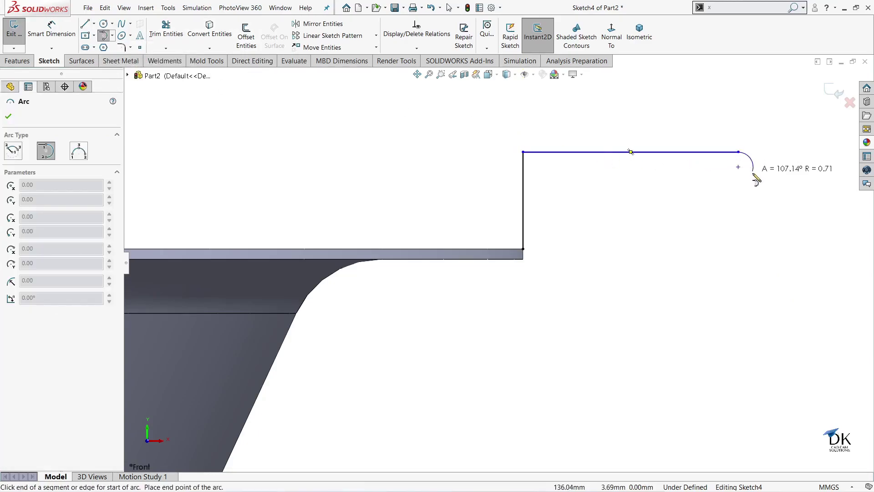
pyautogui.click(720, 187)
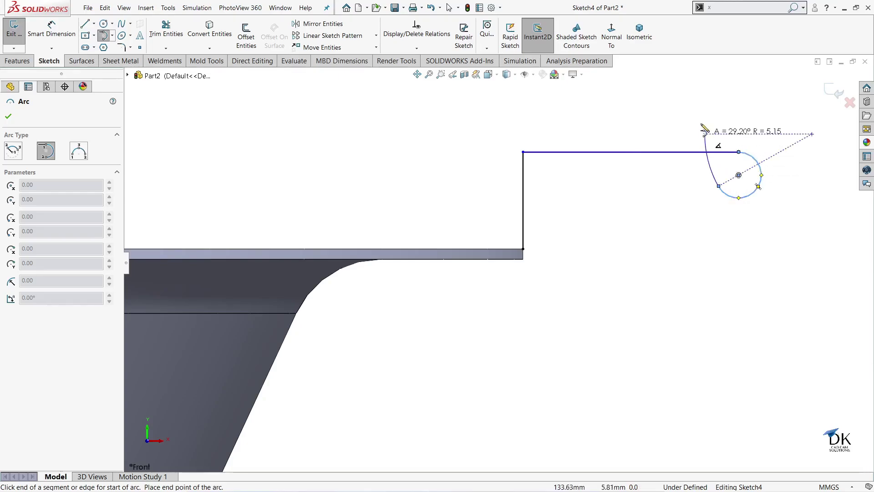
pyautogui.rightClick(697, 78)
pyautogui.click(717, 115)
pyautogui.scroll(-3, 751, 212)
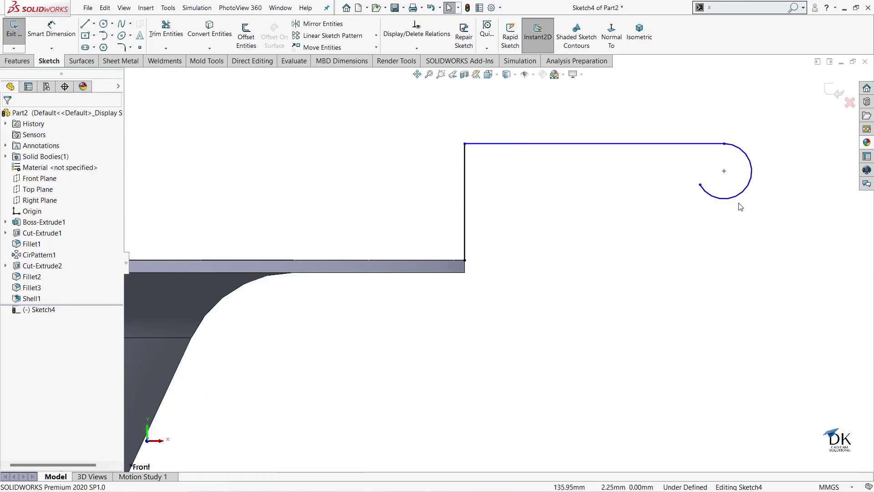
pyautogui.moveTo(656, 184); pyautogui.dragTo(644, 163)
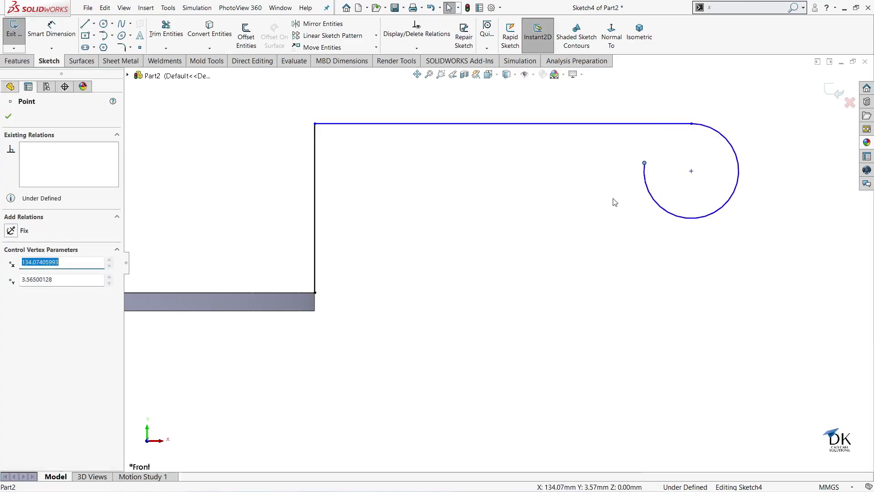
pyautogui.click(597, 237)
# Step: Dimension the rim profile's vertical line to 1.5 mm and its horizontal line to 3 mm
pyautogui.scroll(2, 576, 252)
pyautogui.press('d')
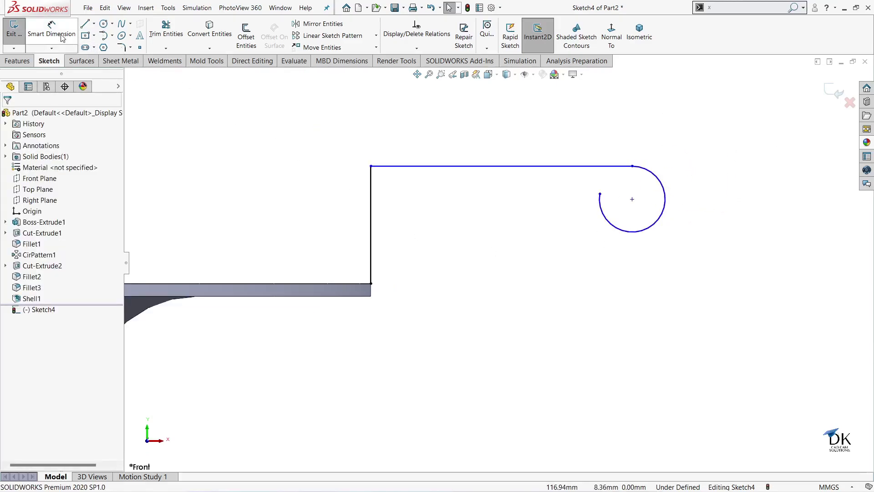
pyautogui.click(371, 217)
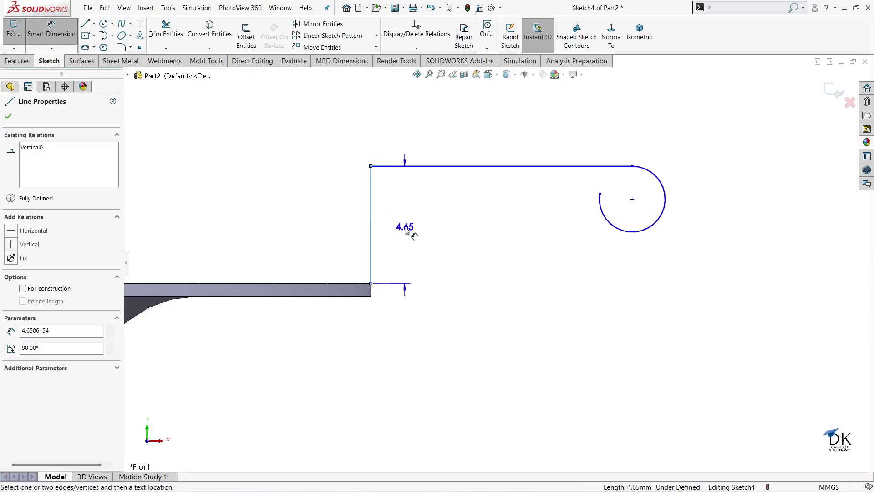
pyautogui.click(411, 228)
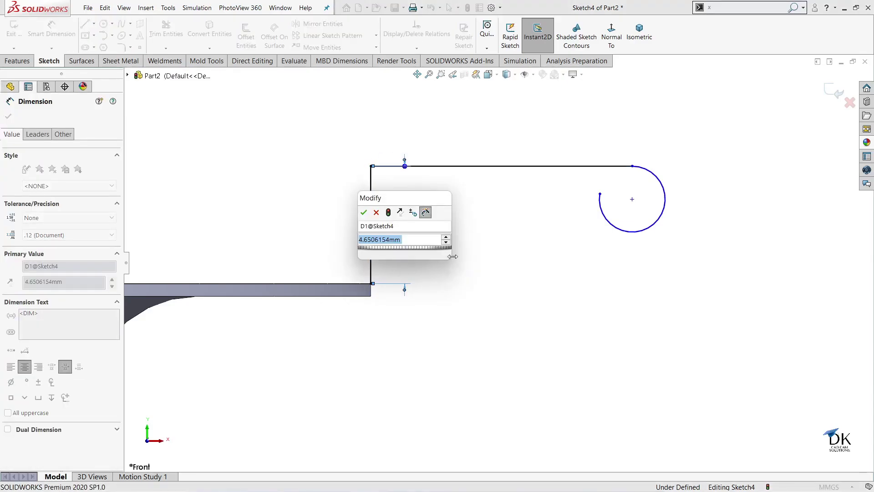
pyautogui.write('1.5')
pyautogui.press('Return')
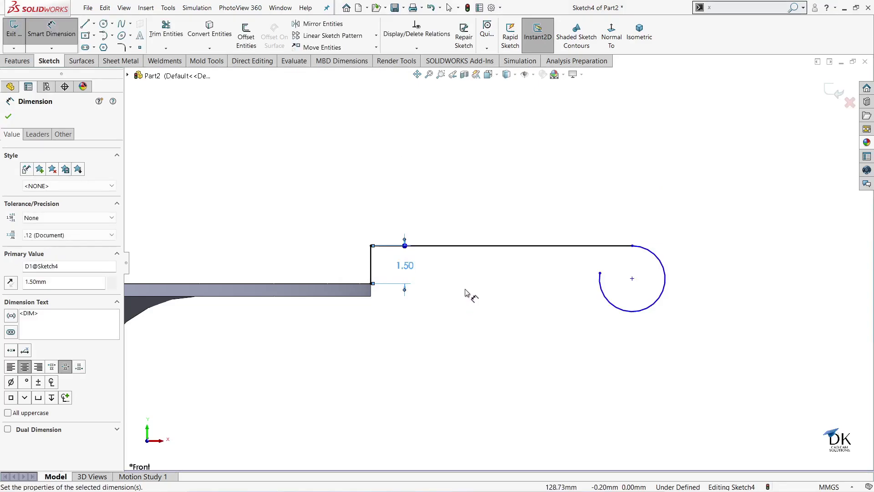
pyautogui.click(517, 246)
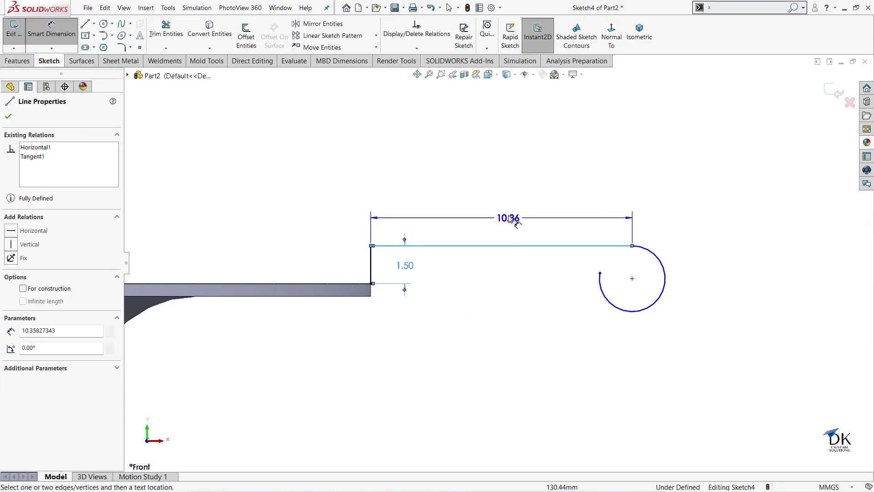
pyautogui.click(516, 229)
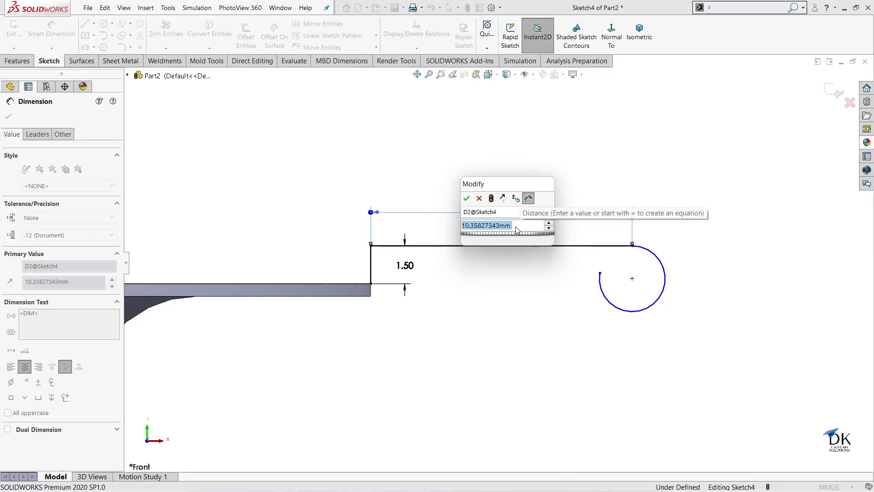
pyautogui.write('3')
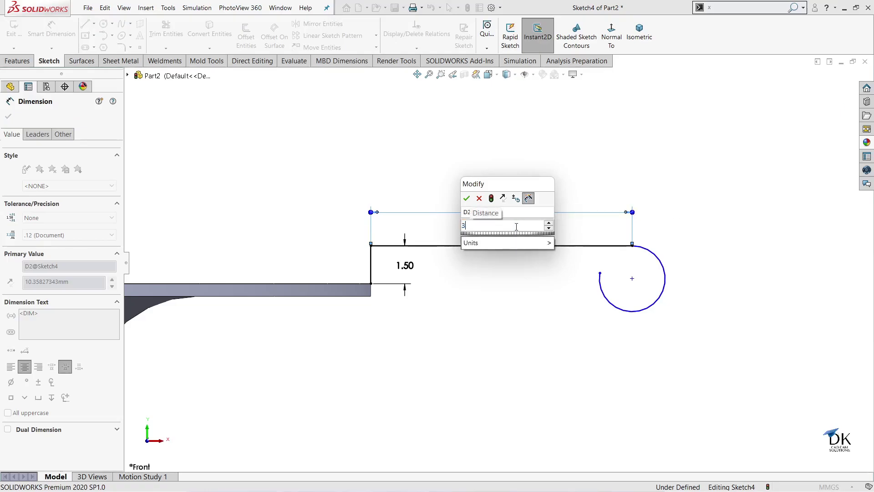
pyautogui.press('Return')
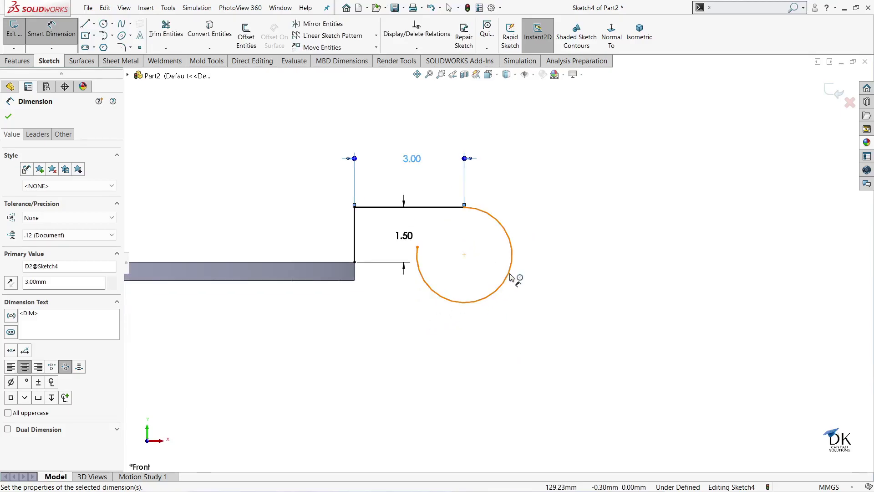
# Step: Dimension the curled arc at the end of the rim profile to a 0.5 mm radius
pyautogui.click(512, 275)
pyautogui.click(552, 276)
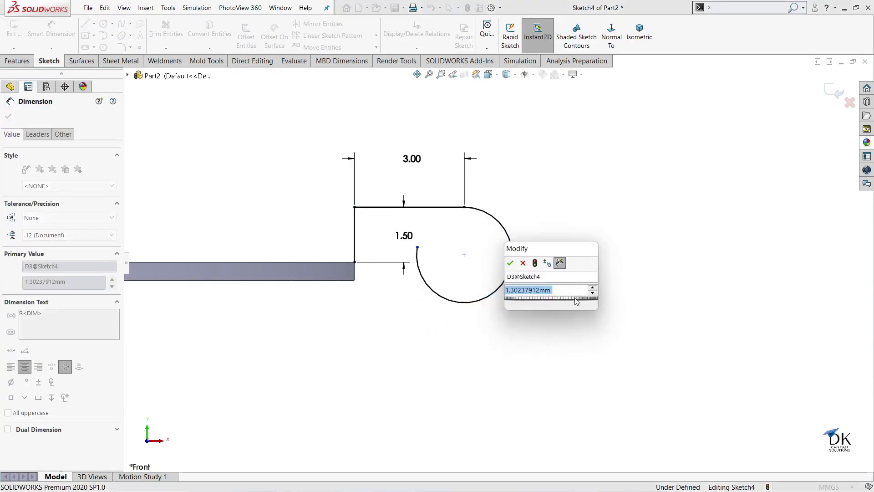
pyautogui.write('0.5')
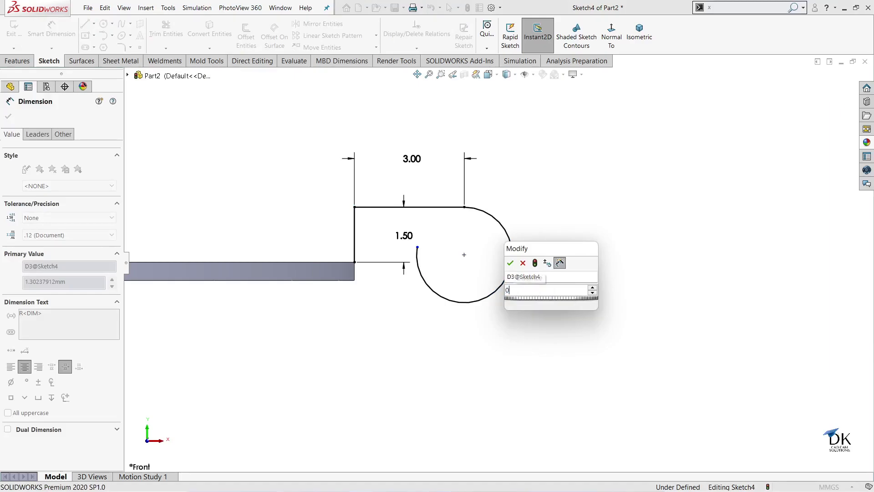
pyautogui.press('Return')
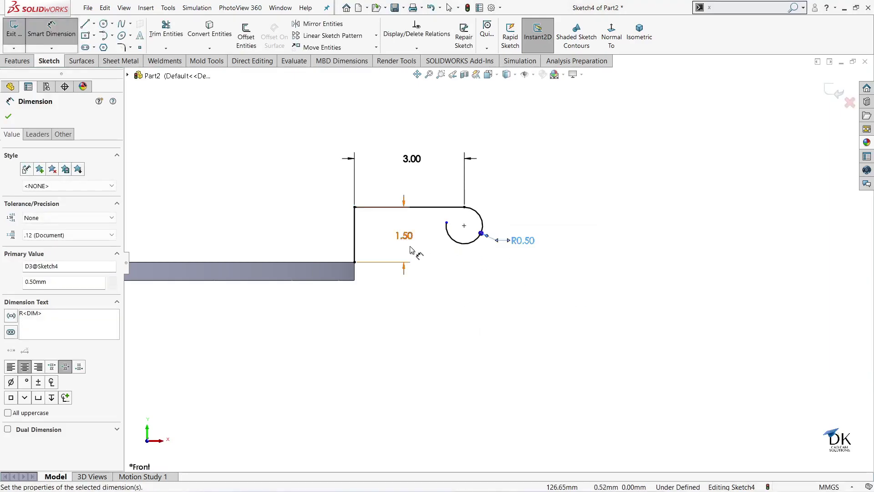
pyautogui.scroll(-2, 408, 249)
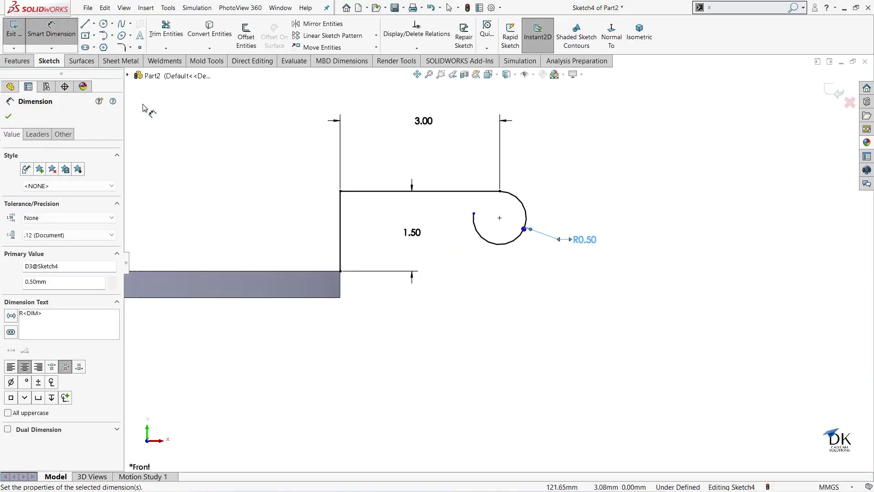
pyautogui.click(9, 116)
# Step: Offset the whole chain of two lines and arc by 0.5 mm, reversed to the outer side of the curl, with dimensions added
pyautogui.click(246, 36)
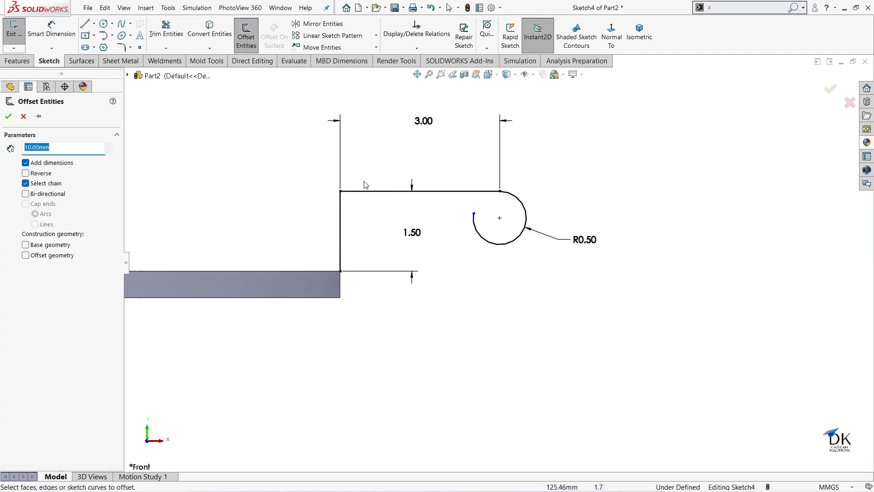
pyautogui.click(363, 192)
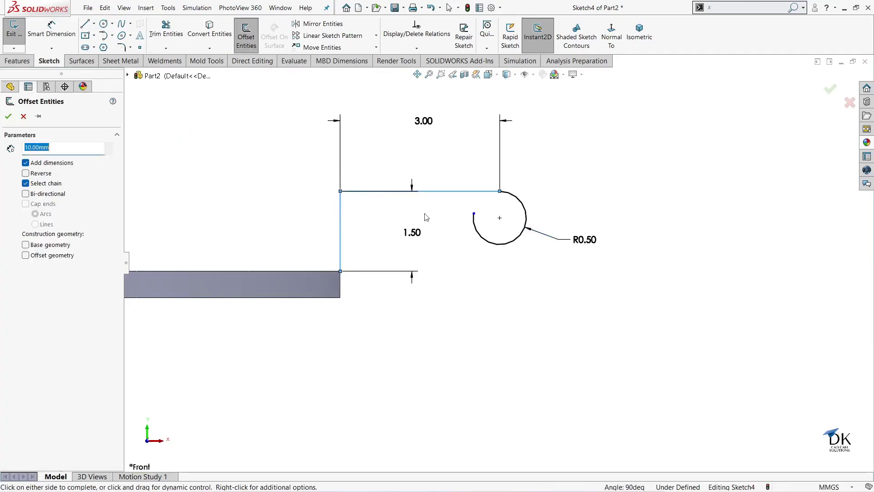
pyautogui.click(524, 211)
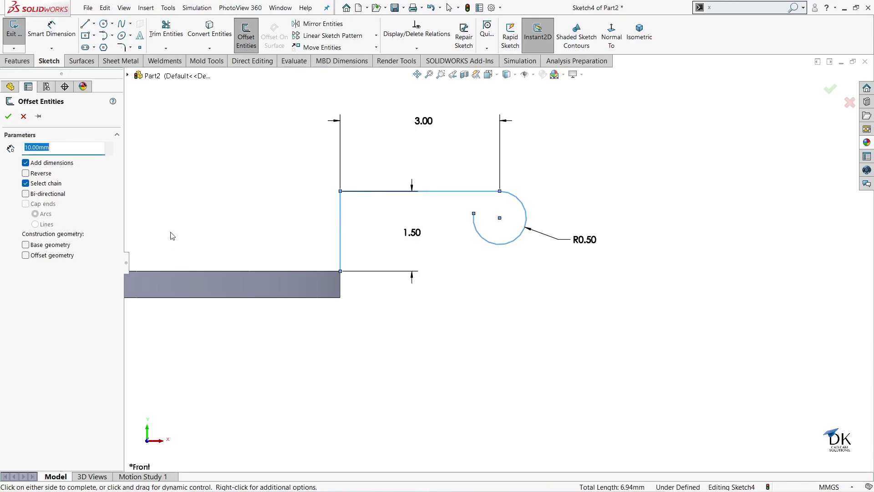
pyautogui.click(26, 173)
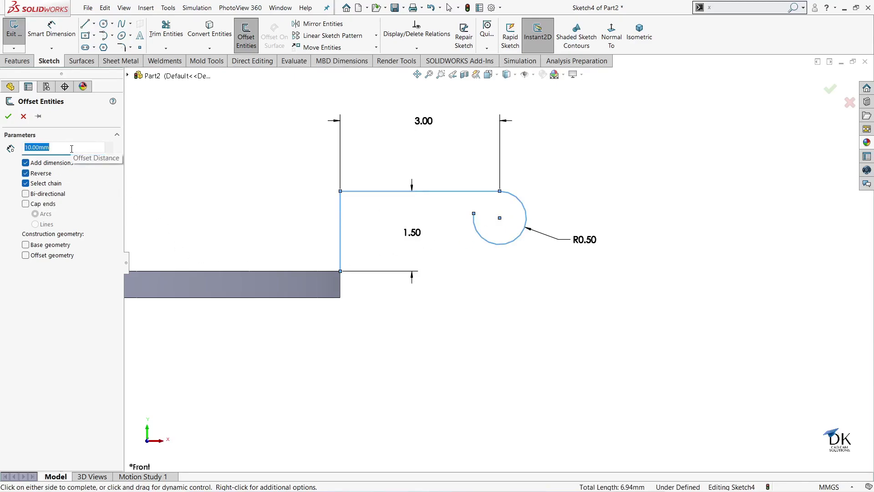
pyautogui.press('Return')
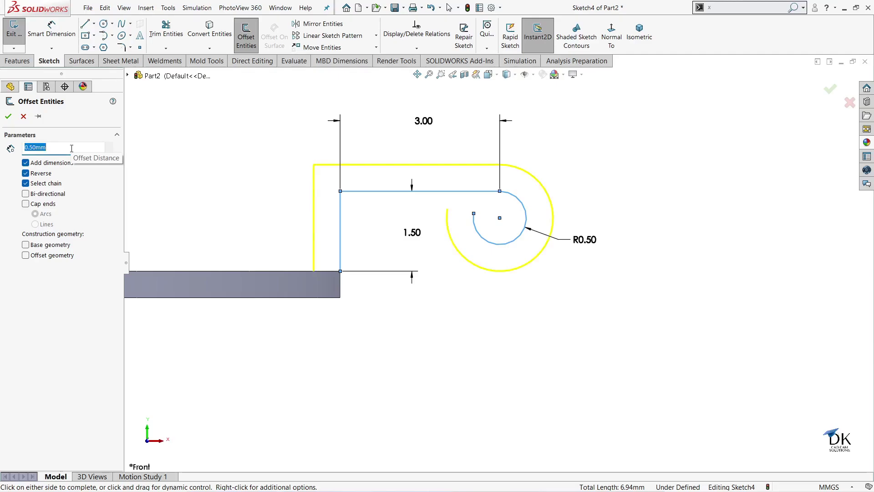
pyautogui.click(8, 116)
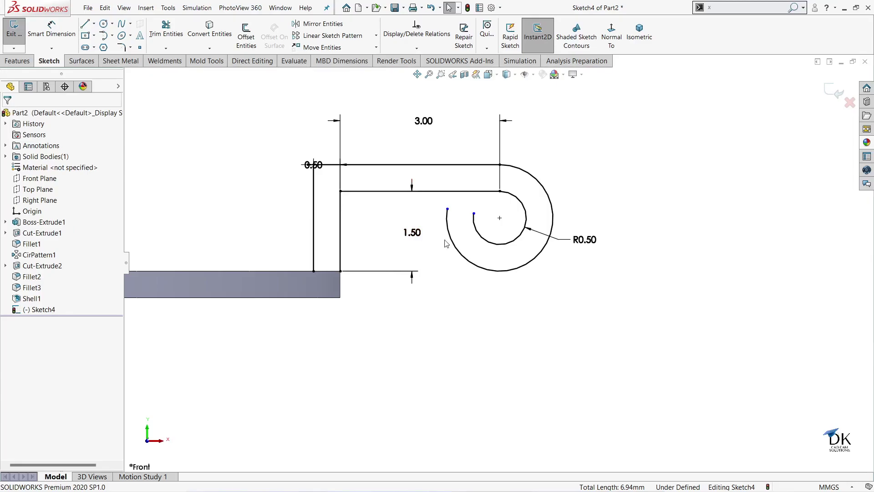
# Step: Close the offset profile with a line across the curl's open ends and another across its base on the tray rim
pyautogui.scroll(-2, 453, 219)
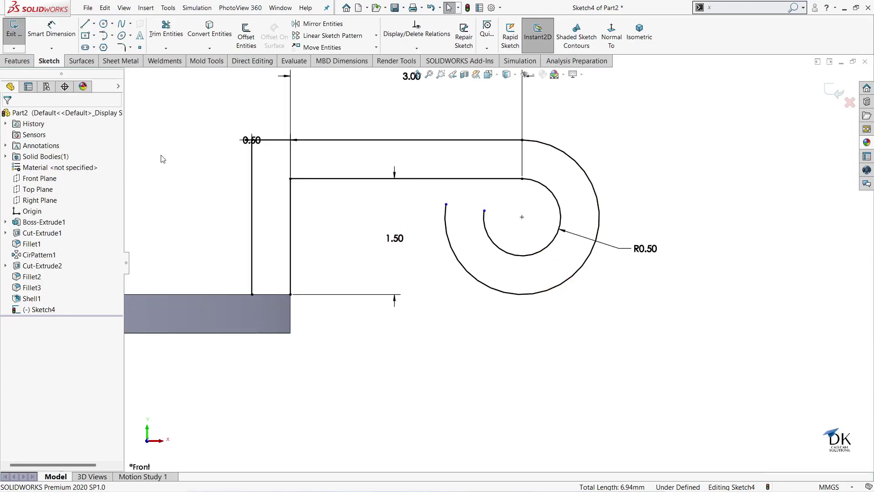
pyautogui.click(86, 23)
pyautogui.moveTo(446, 205)
pyautogui.mouseDown()
pyautogui.moveTo(496, 216)
pyautogui.moveTo(484, 211)
pyautogui.mouseUp()
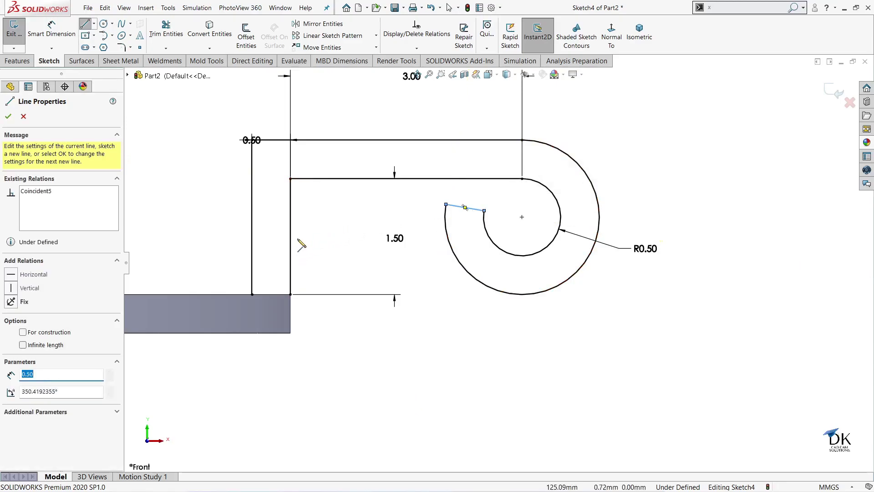
pyautogui.click(291, 294)
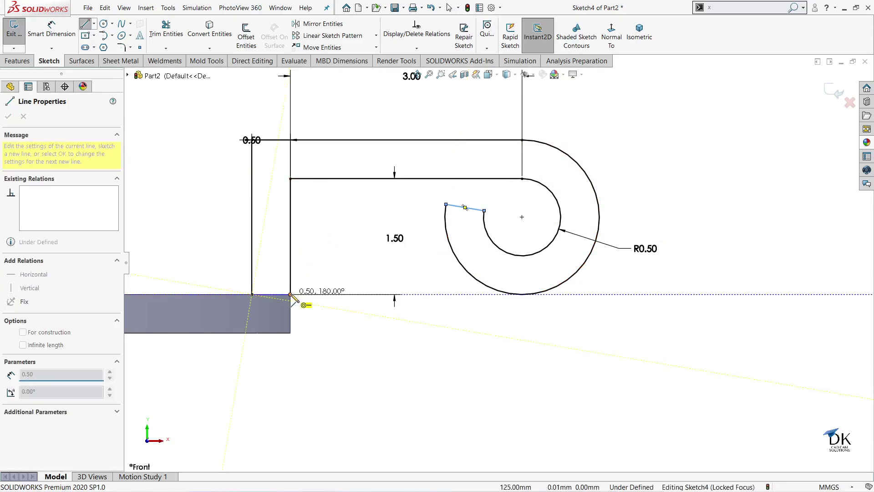
pyautogui.doubleClick(251, 295)
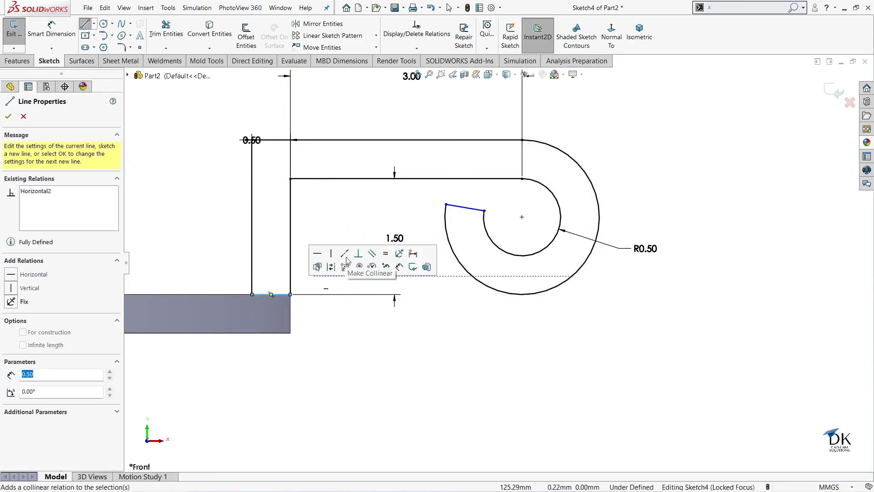
pyautogui.click(8, 114)
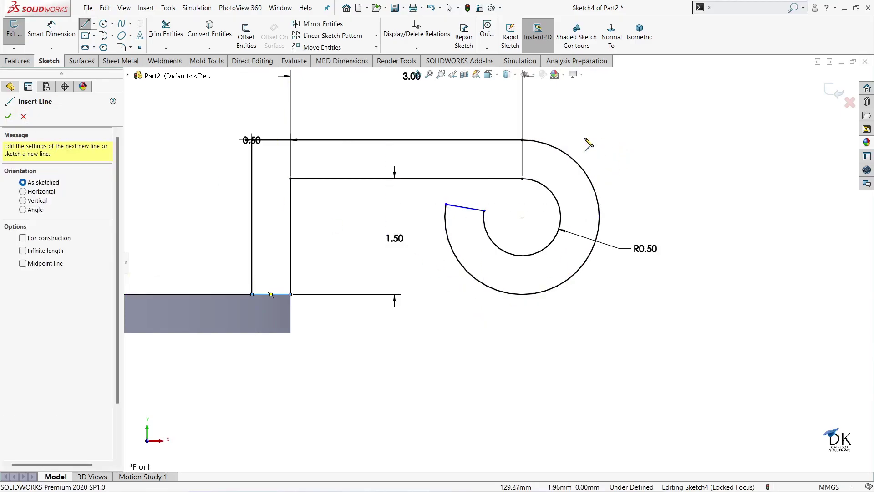
pyautogui.click(8, 116)
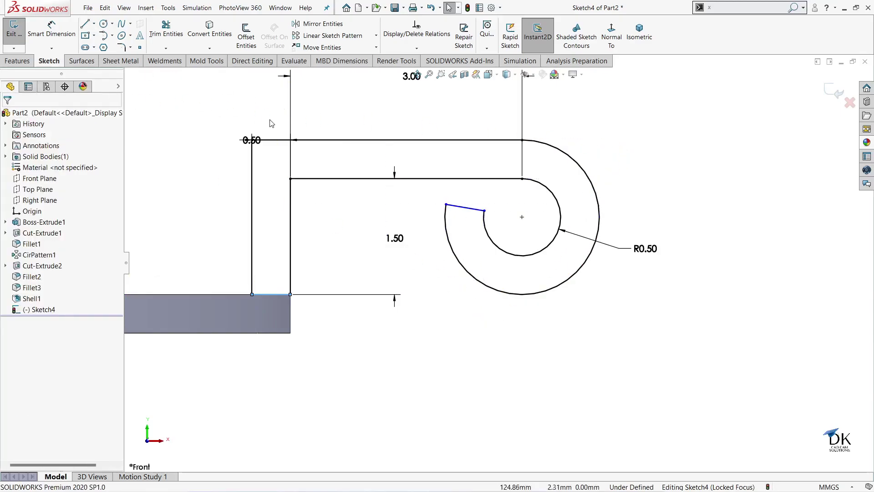
# Step: Dimension the angle between the curl's end line and the inner horizontal line to 5 degrees
pyautogui.click(57, 27)
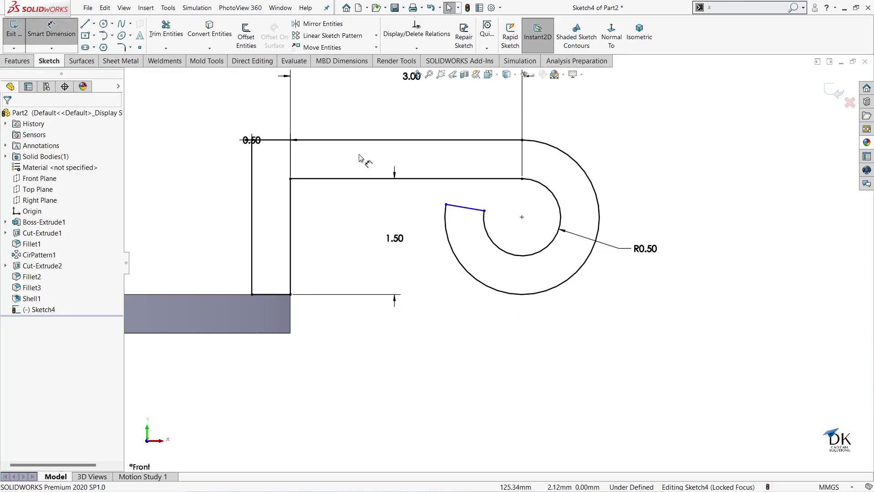
pyautogui.click(457, 207)
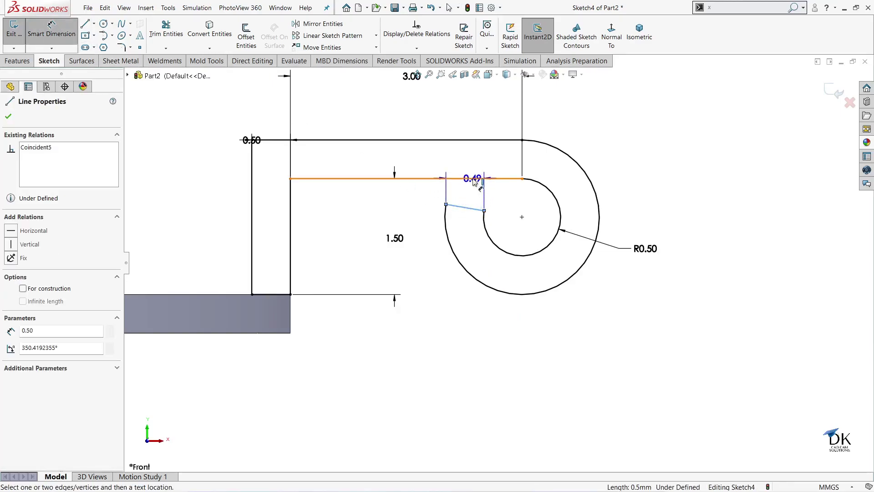
pyautogui.click(474, 178)
pyautogui.click(502, 194)
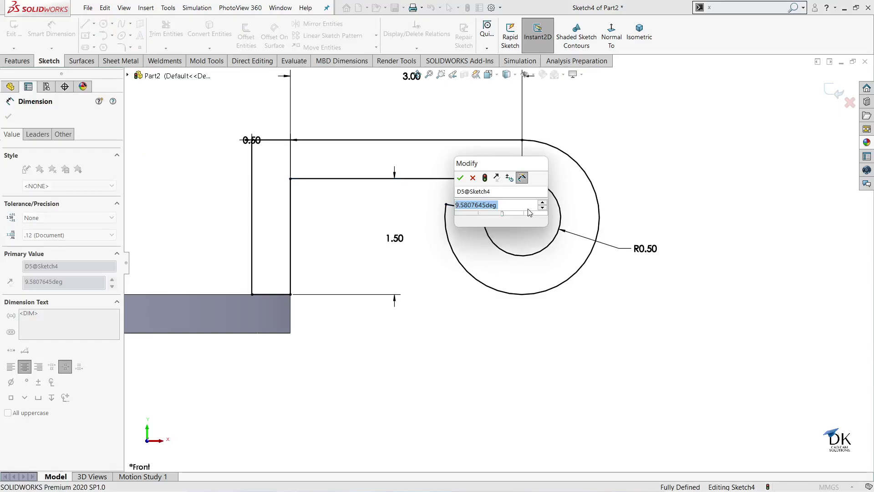
pyautogui.write('5')
pyautogui.press('Return')
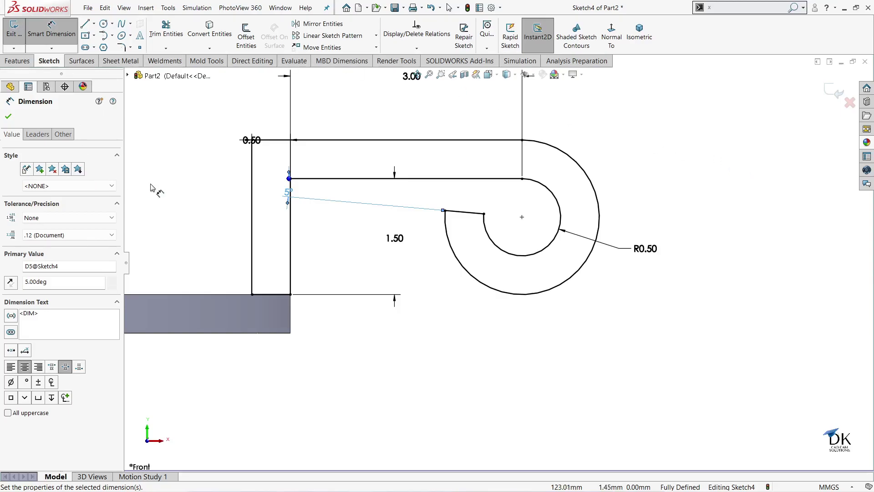
pyautogui.click(9, 117)
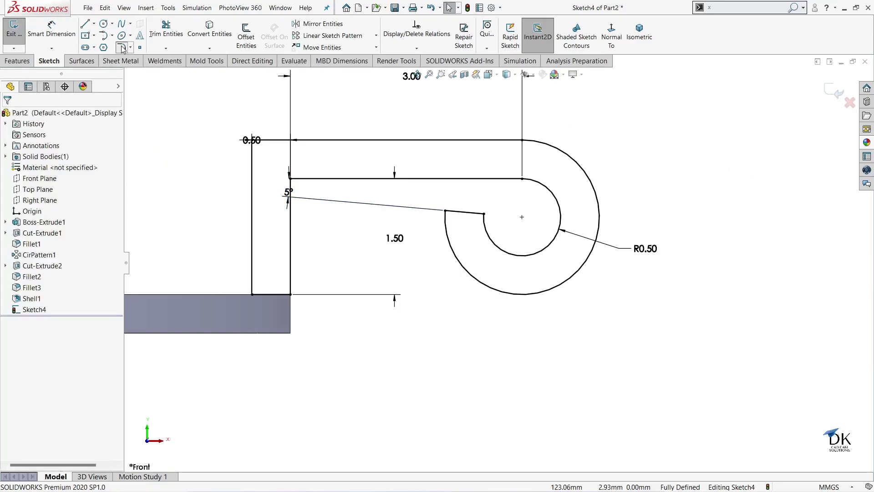
# Step: Fillet the inner corner of the rim profile, between the vertical and inner horizontal lines, with a 0.5 mm sketch radius
pyautogui.click(122, 47)
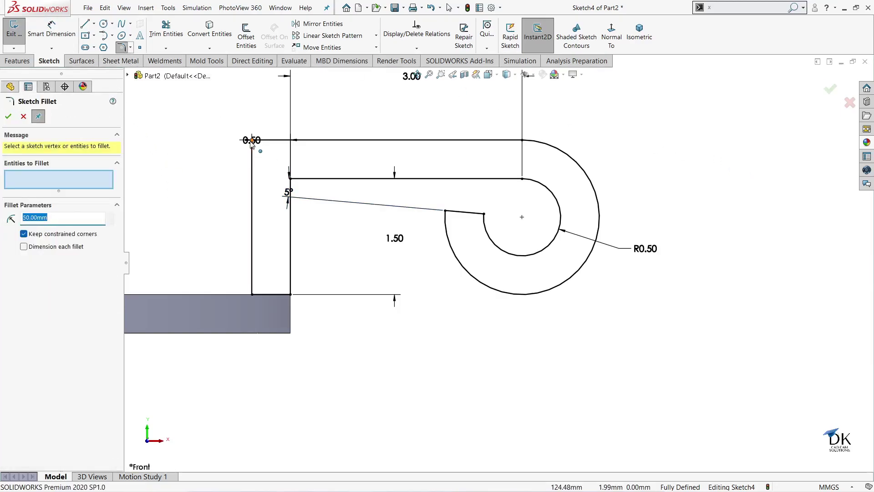
pyautogui.click(290, 178)
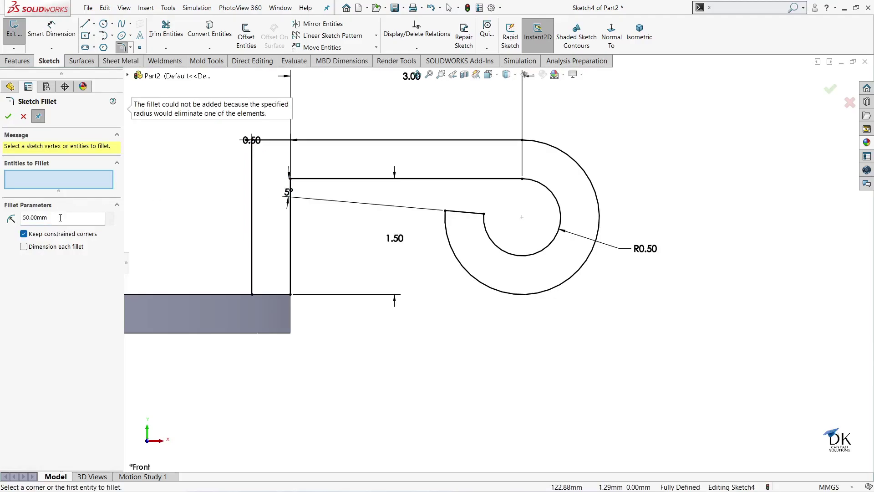
pyautogui.write('0.5')
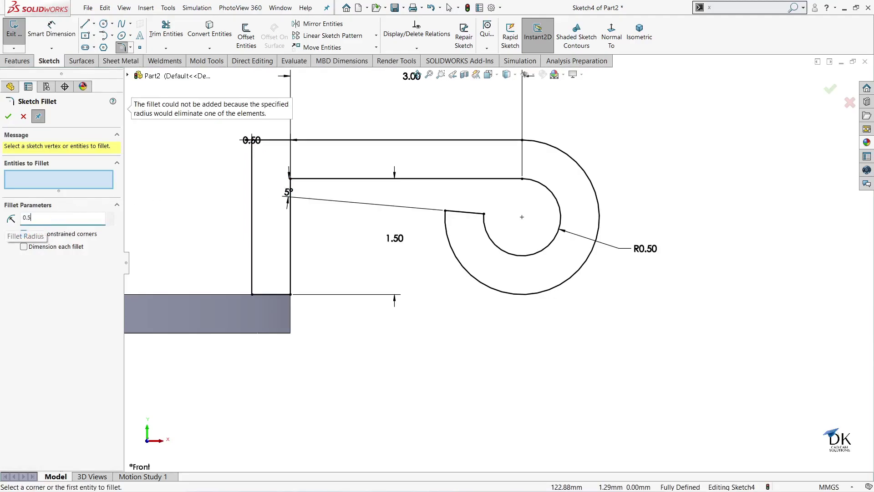
pyautogui.click(291, 179)
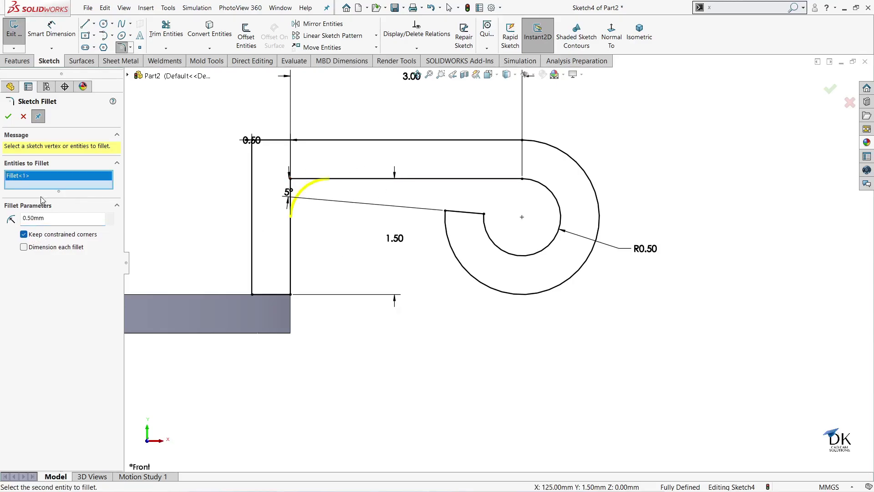
pyautogui.click(8, 116)
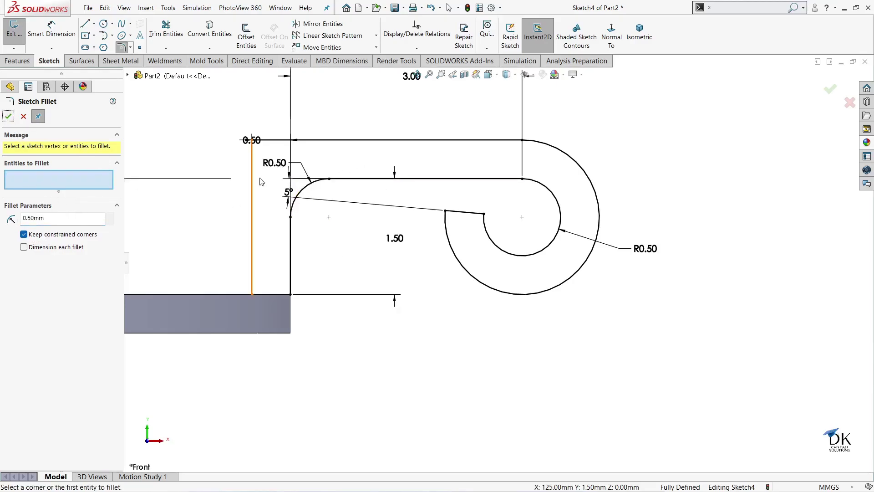
# Step: Fillet the outer upper corner of the rim profile with a 1 mm sketch radius
pyautogui.click(254, 143)
pyautogui.click(48, 217)
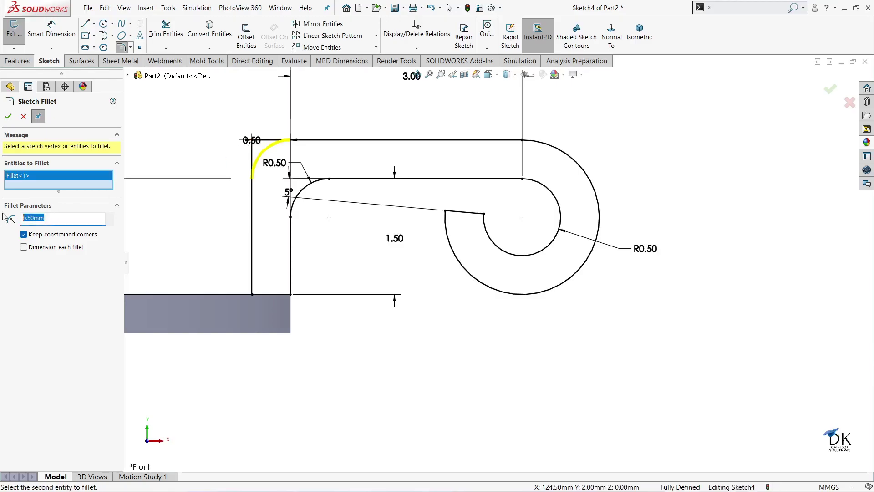
pyautogui.write('1')
pyautogui.press('Return')
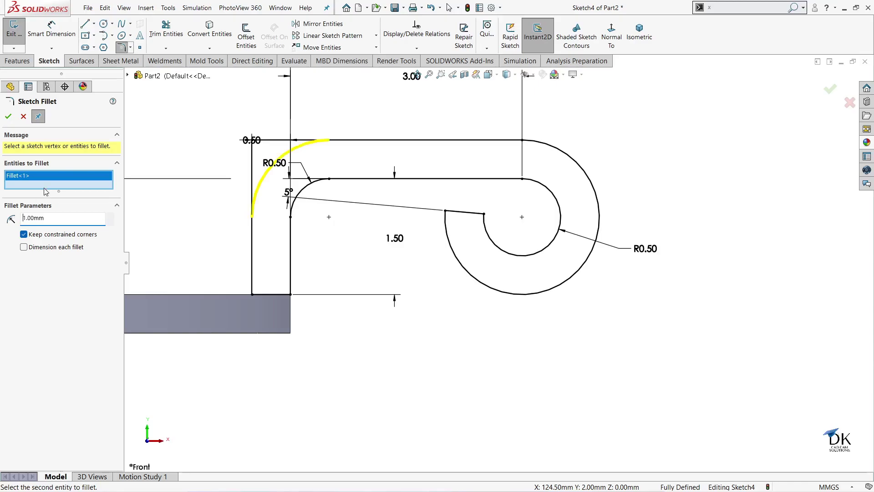
pyautogui.click(8, 116)
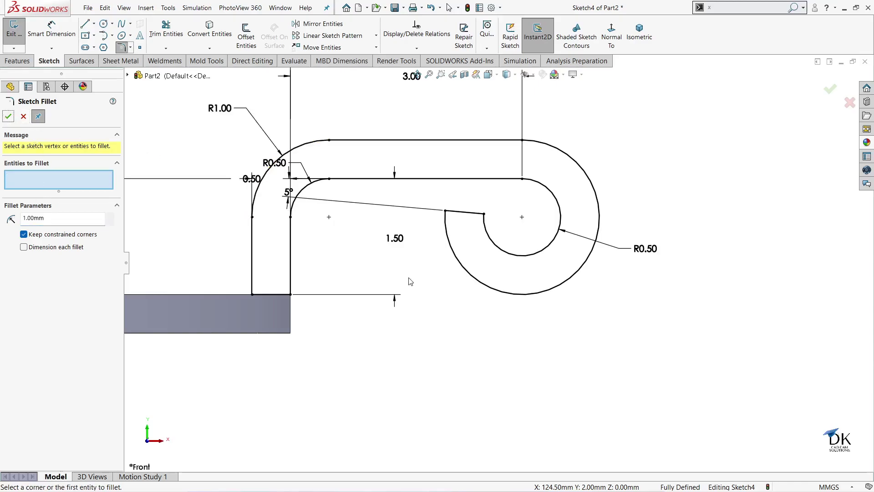
# Step: Round both corners of the curl's end line with 0.2 mm sketch fillets and exit the rim profile sketch
pyautogui.click(51, 223)
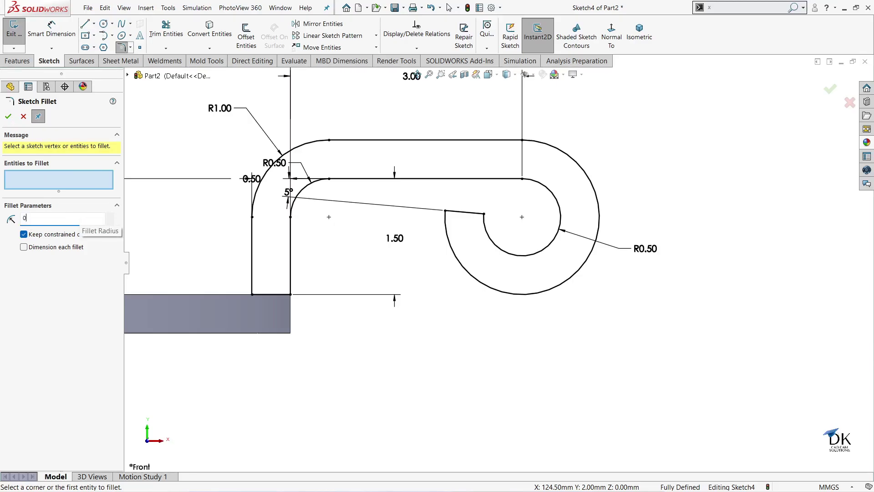
pyautogui.write('0.2')
pyautogui.press('Return')
pyautogui.click(482, 214)
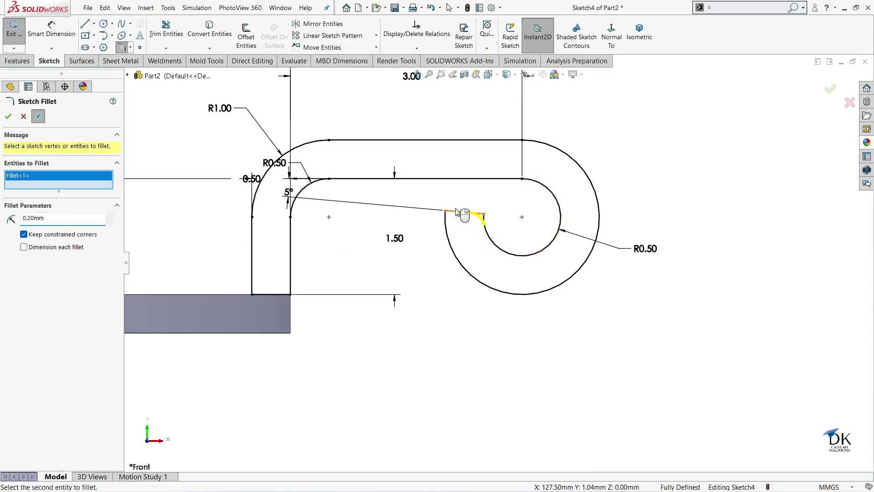
pyautogui.click(445, 212)
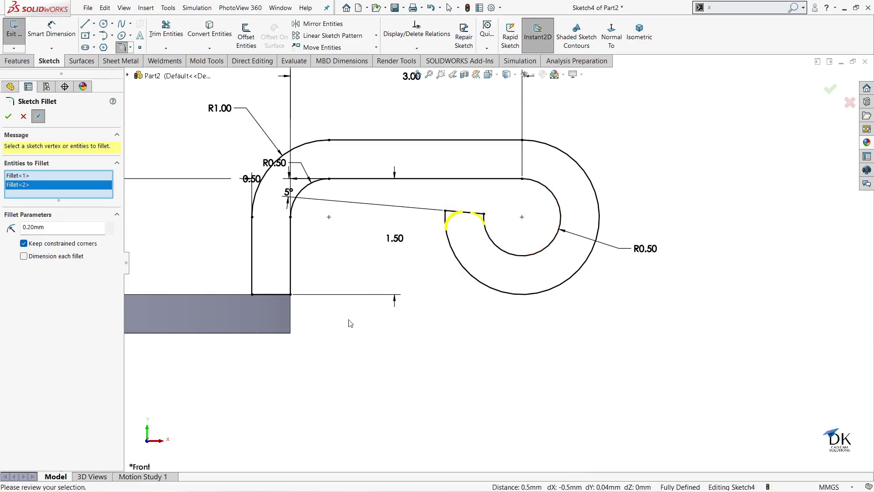
pyautogui.click(8, 116)
pyautogui.click(10, 116)
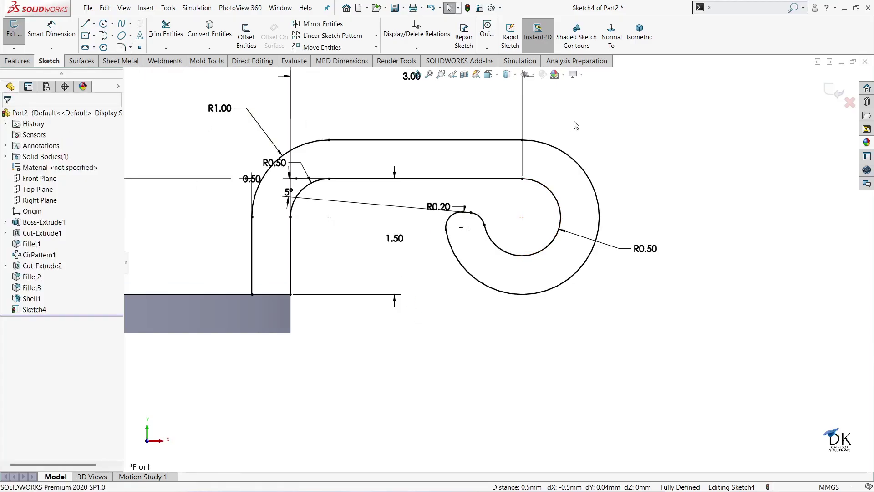
pyautogui.scroll(3, 616, 176)
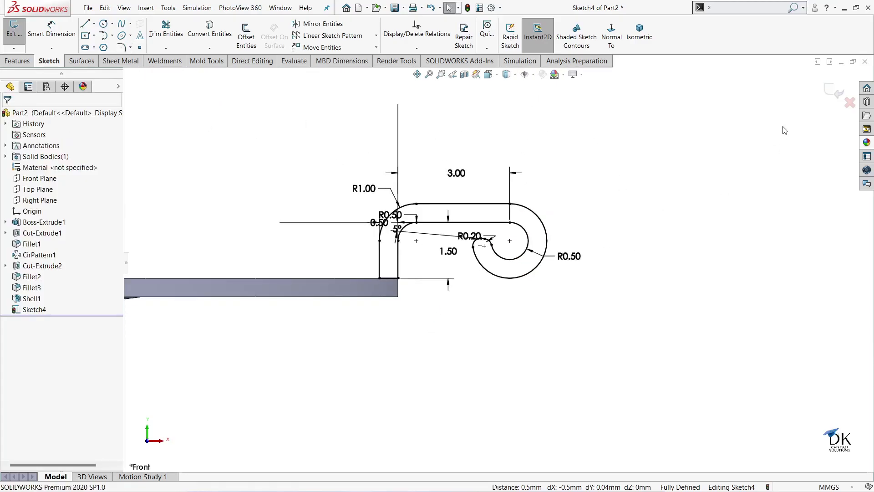
pyautogui.click(837, 92)
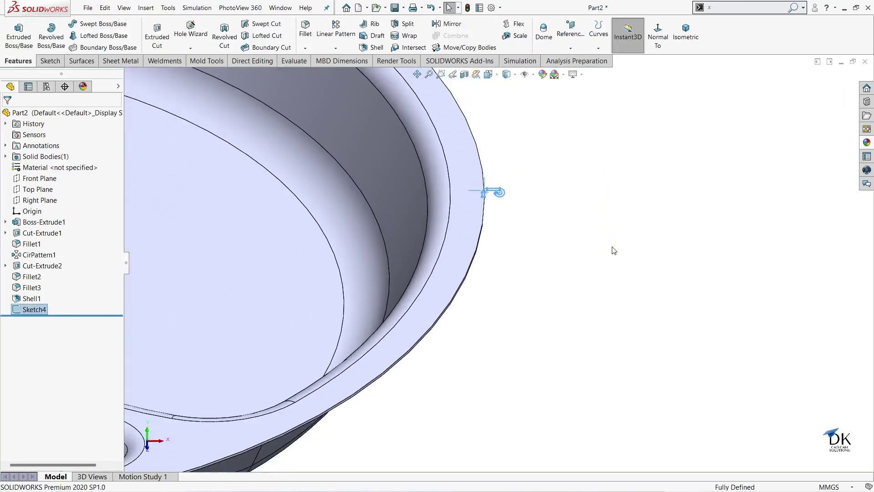
# Step: Start a sketch on the tray's top face, convert its outer circular edge into a sweep path, and exit the sketch
pyautogui.click(474, 222)
pyautogui.click(511, 214)
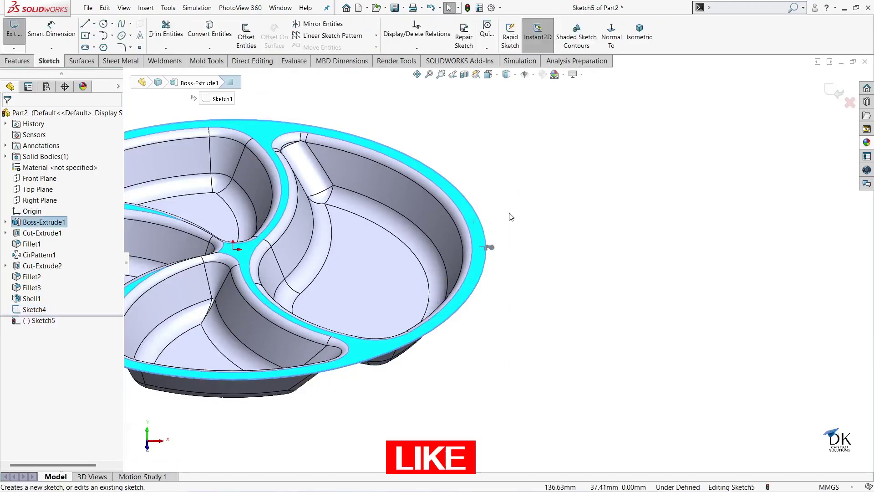
pyautogui.click(470, 201)
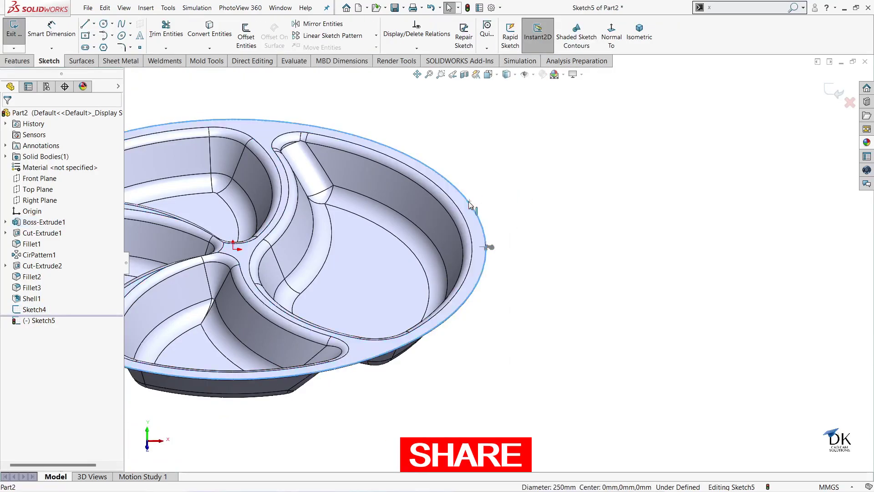
pyautogui.click(200, 33)
pyautogui.scroll(2, 609, 255)
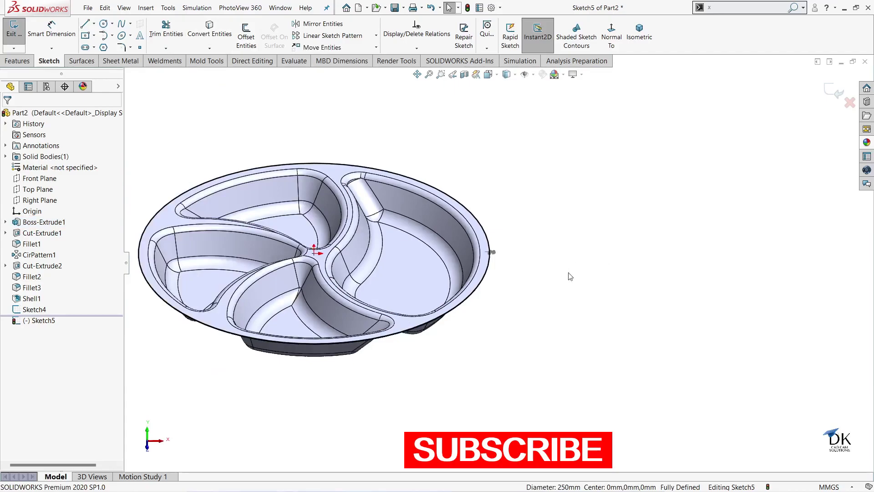
pyautogui.click(829, 87)
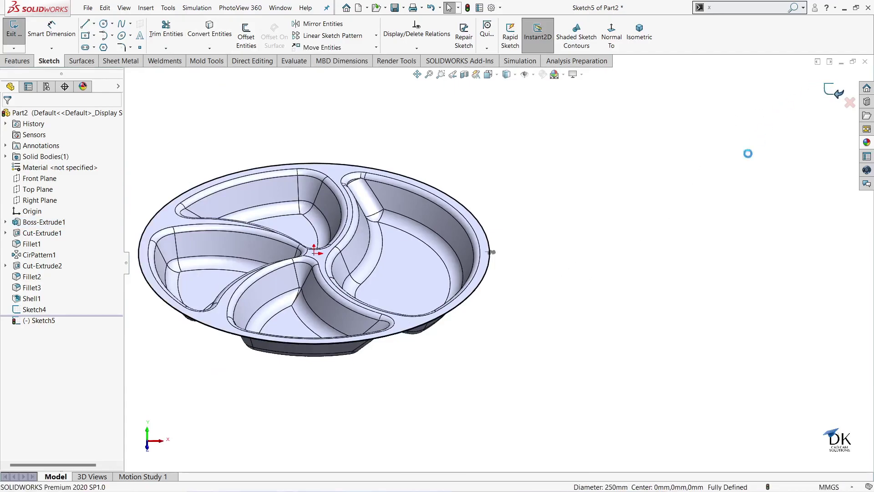
# Step: Create a swept boss with the curled rim profile Sketch4 as the profile and the circle Sketch5 as the path
pyautogui.scroll(-2, 539, 230)
pyautogui.moveTo(538, 229); pyautogui.dragTo(483, 267, button='middle')
pyautogui.scroll(-2, 484, 267)
pyautogui.click(84, 24)
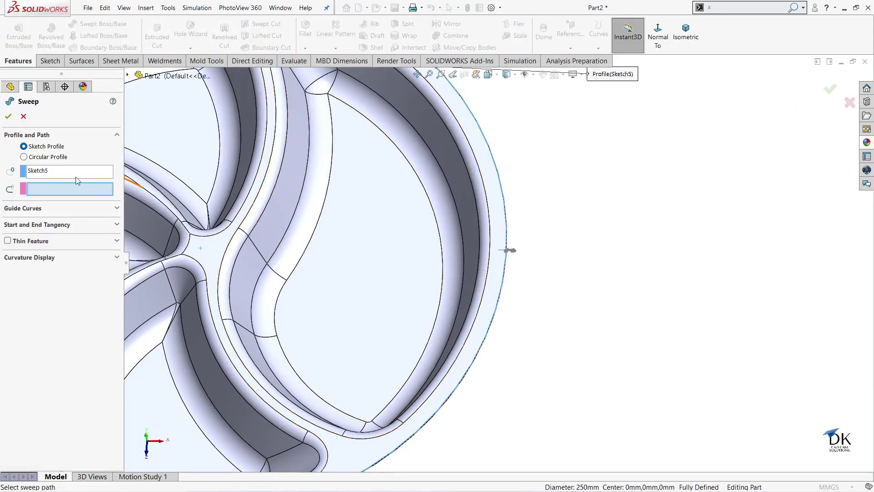
pyautogui.click(41, 176)
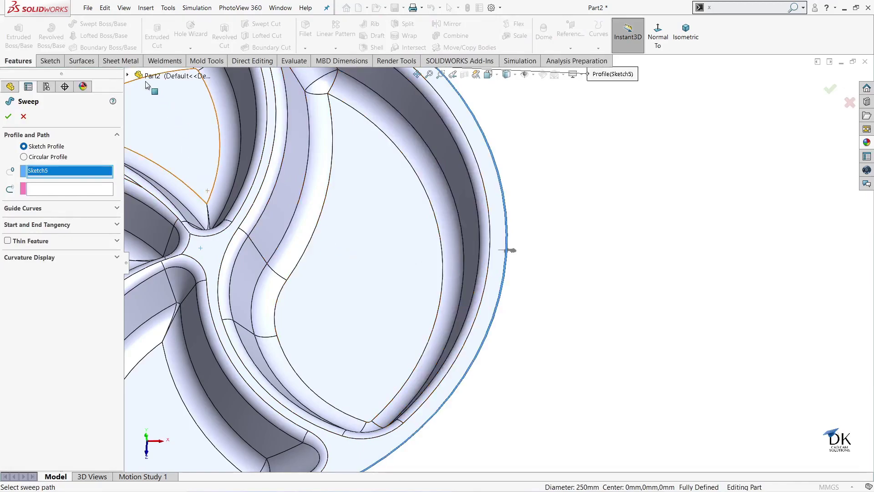
pyautogui.click(128, 75)
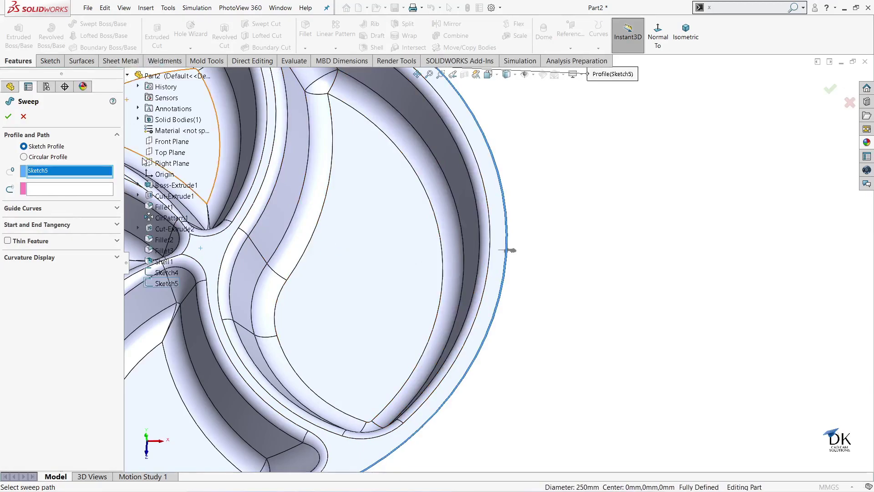
pyautogui.click(159, 272)
pyautogui.press('z')
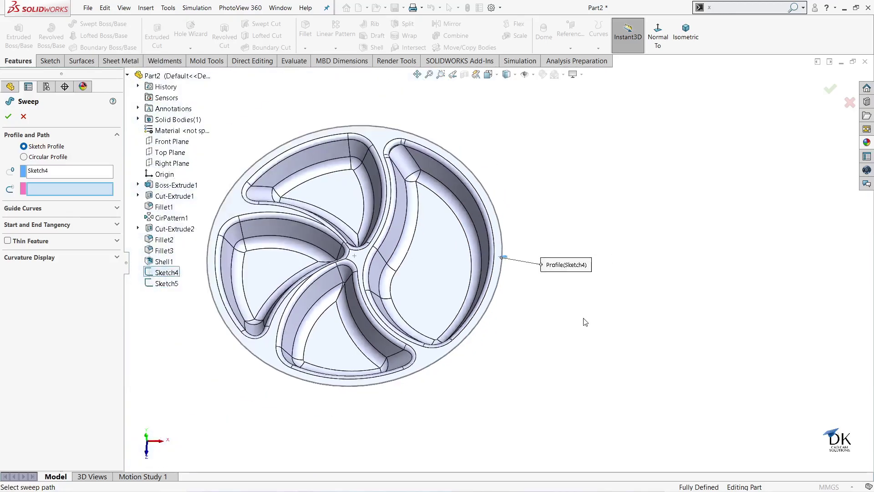
pyautogui.scroll(1, 362, 301)
pyautogui.scroll(-1, 268, 266)
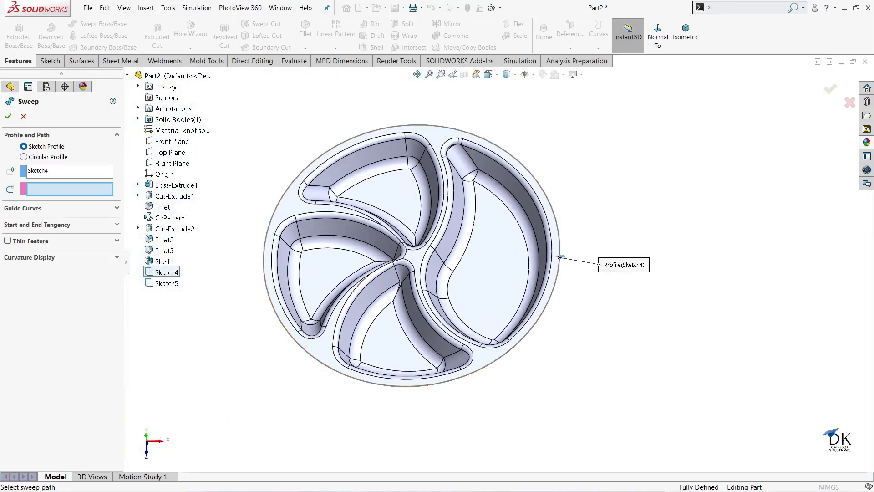
pyautogui.click(149, 283)
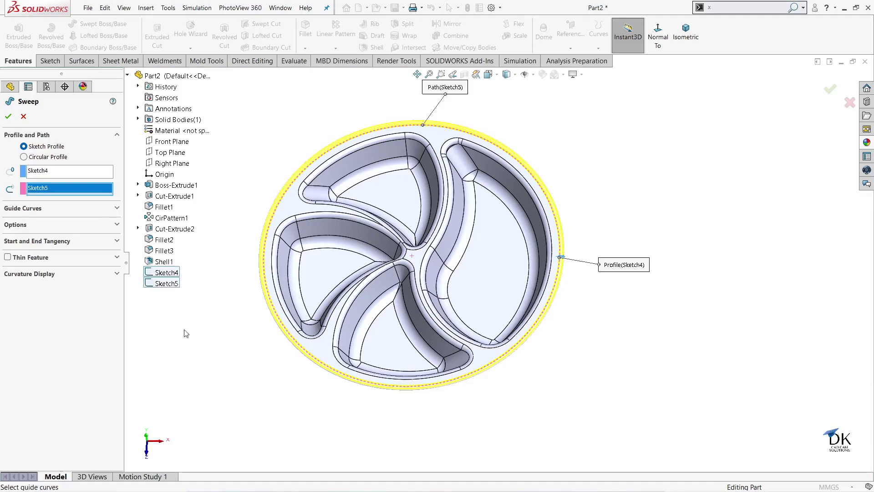
pyautogui.click(8, 117)
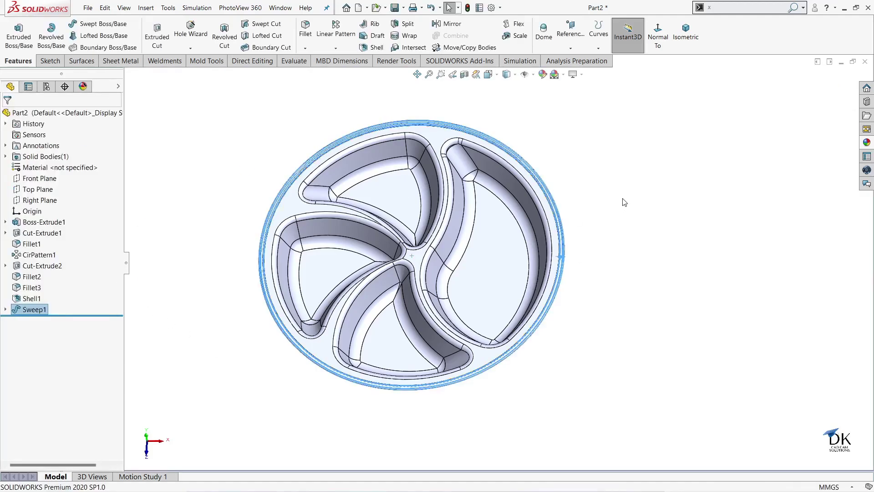
# Step: Fillet the circular inner edge where the swept rim meets the tray's top face with a 1 mm radius
pyautogui.scroll(-3, 526, 311)
pyautogui.moveTo(526, 310); pyautogui.dragTo(655, 341, button='middle')
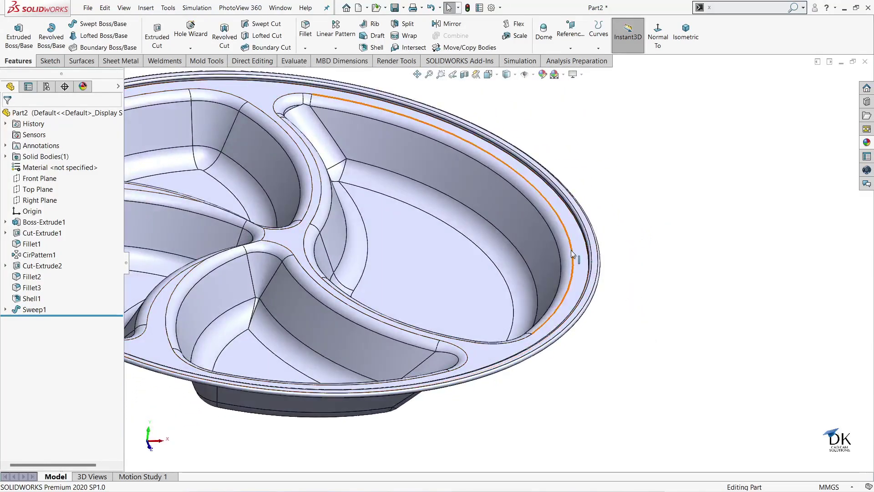
pyautogui.scroll(-4, 571, 250)
pyautogui.click(576, 236)
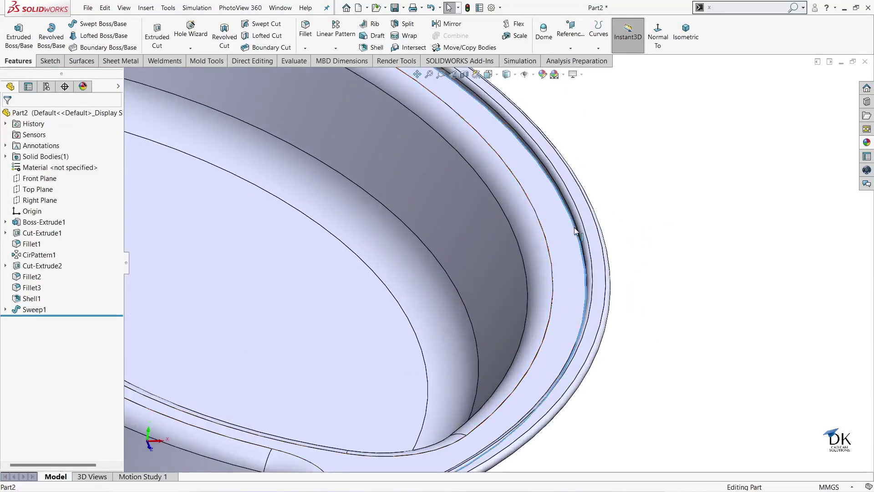
pyautogui.click(660, 202)
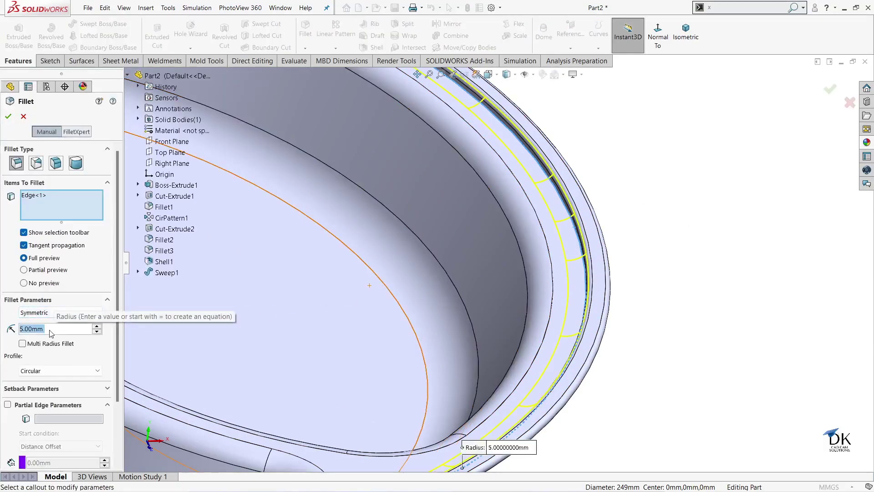
pyautogui.write('1')
pyautogui.press('Return')
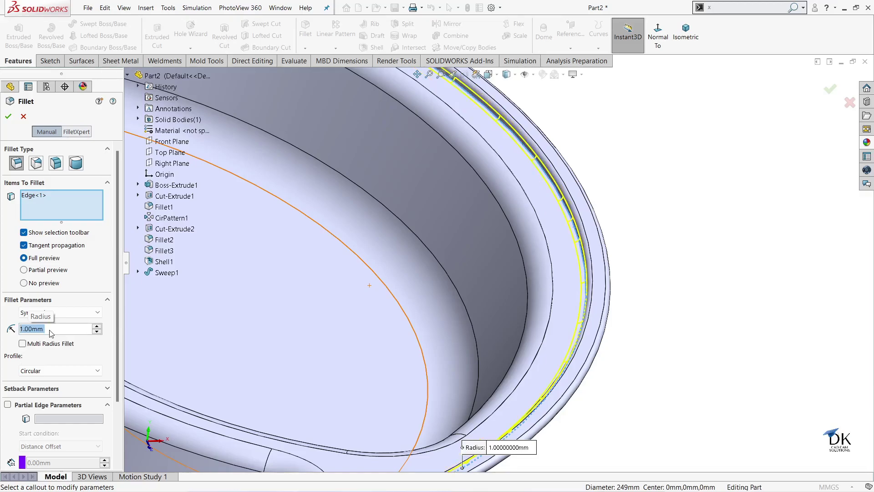
pyautogui.click(7, 118)
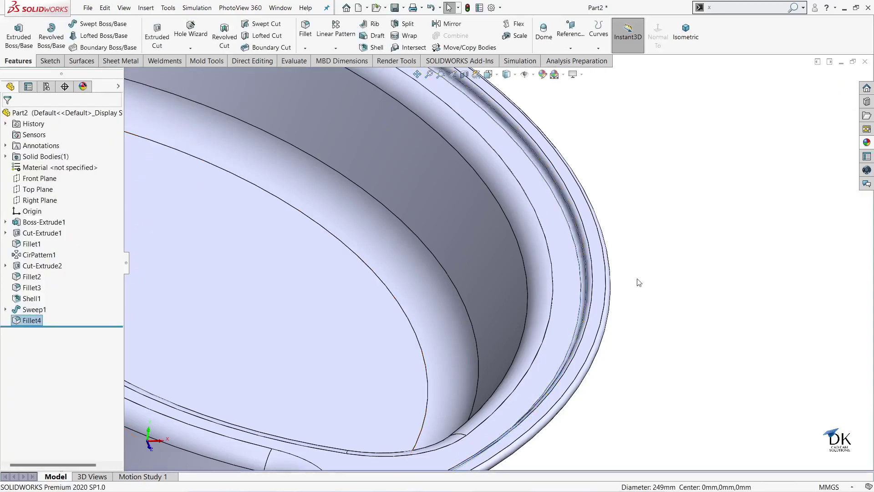
# Step: Fillet the tray flange's outer bottom edge, beneath the swept rim, with a 1 mm radius
pyautogui.moveTo(656, 307); pyautogui.dragTo(609, 248, button='middle')
pyautogui.scroll(-5, 574, 255)
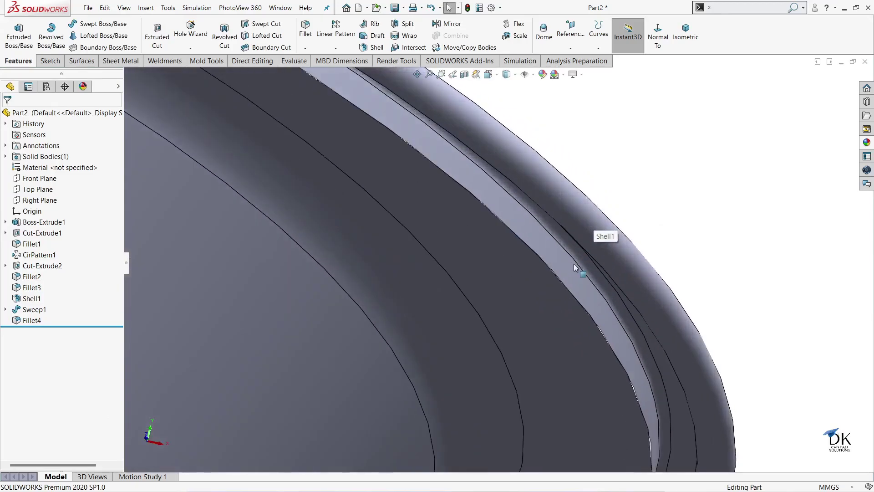
pyautogui.moveTo(665, 201); pyautogui.dragTo(650, 161, button='middle')
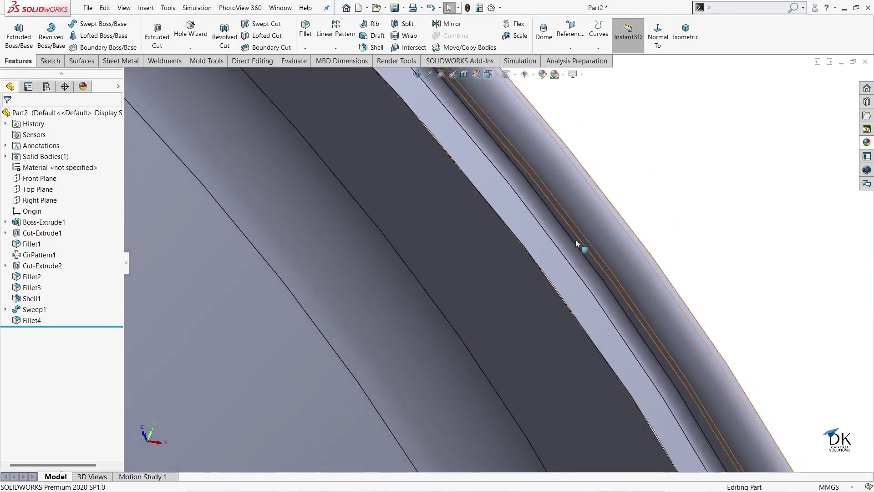
pyautogui.click(552, 286)
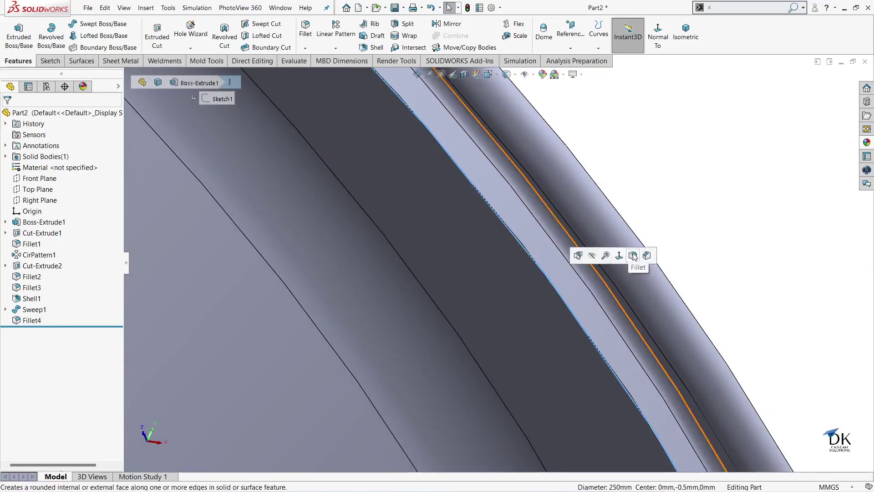
pyautogui.click(633, 255)
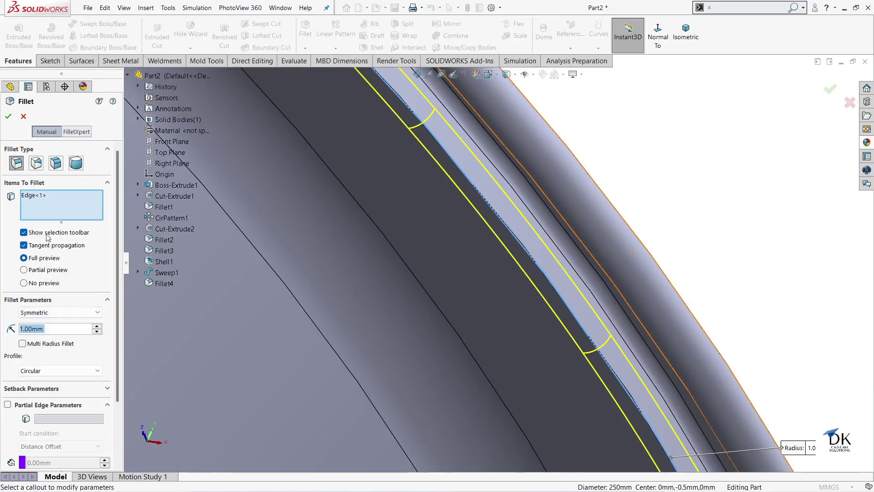
pyautogui.click(8, 117)
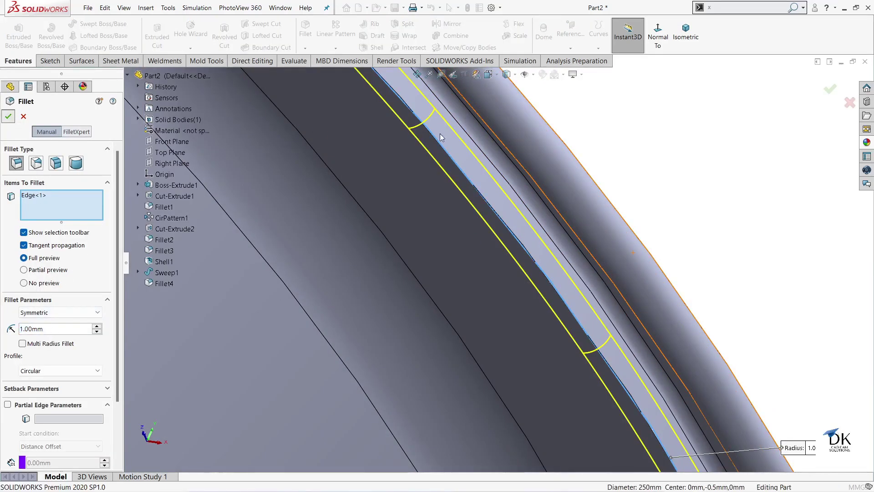
# Step: Apply the sandblasted steel appearance from the Metal > Steel library to the whole tray part
pyautogui.scroll(10, 646, 172)
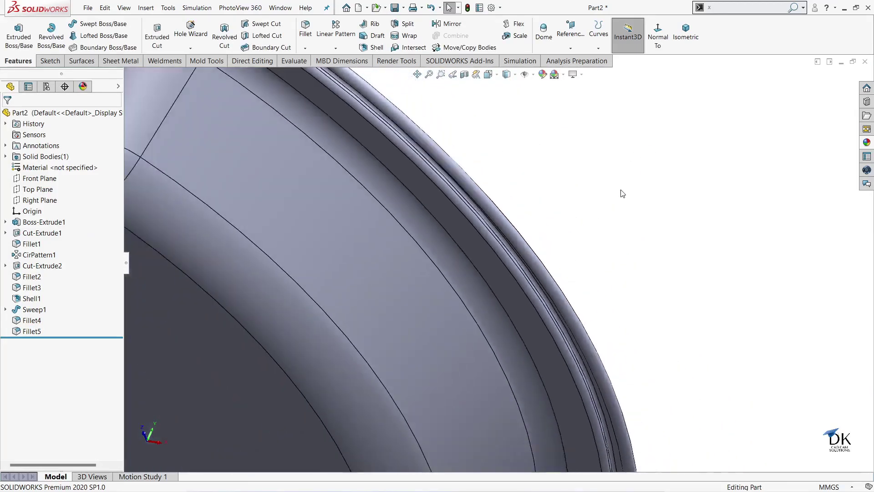
pyautogui.moveTo(594, 209); pyautogui.dragTo(466, 342, button='middle')
pyautogui.moveTo(464, 322); pyautogui.dragTo(467, 331, button='middle')
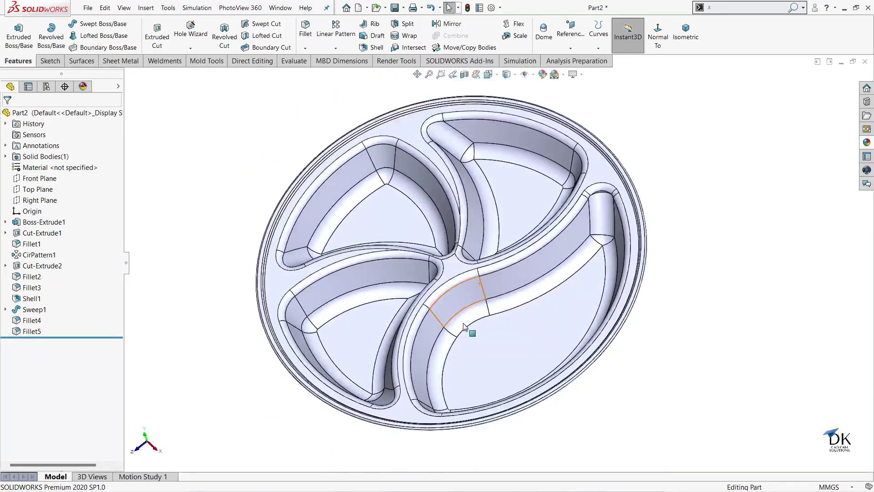
pyautogui.click(21, 113)
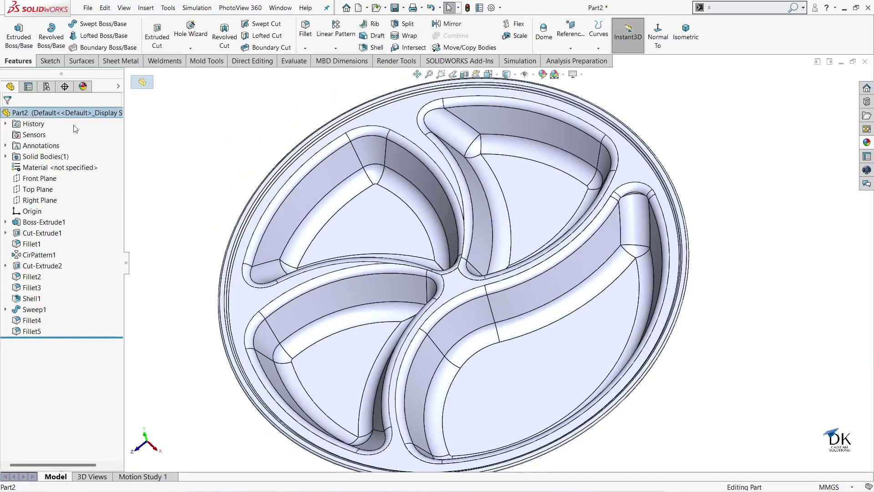
pyautogui.click(866, 142)
pyautogui.click(780, 365)
pyautogui.doubleClick(780, 365)
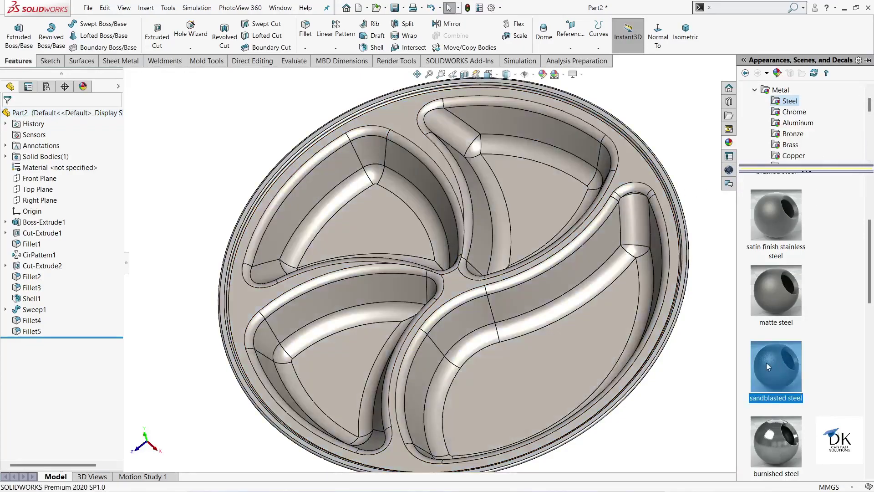
# Step: Recolour the part's sandblasted steel appearance to a light red with red 255 and green 119
pyautogui.click(543, 74)
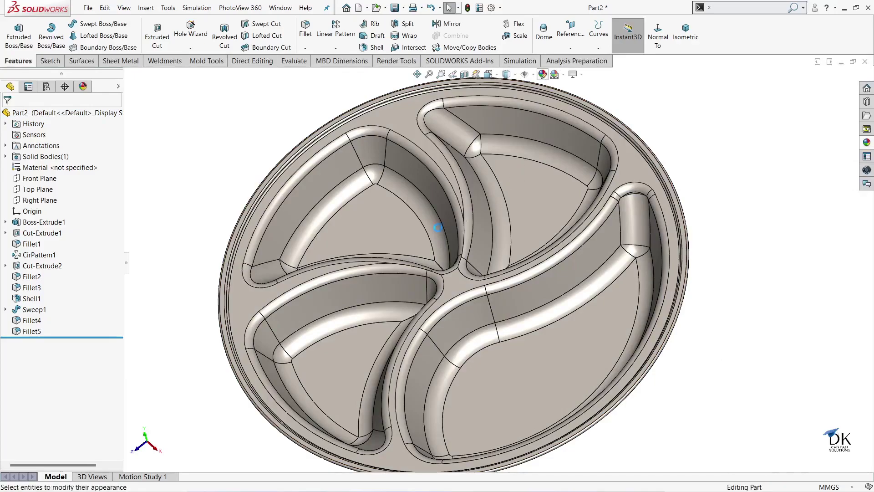
pyautogui.moveTo(26, 393); pyautogui.dragTo(21, 402)
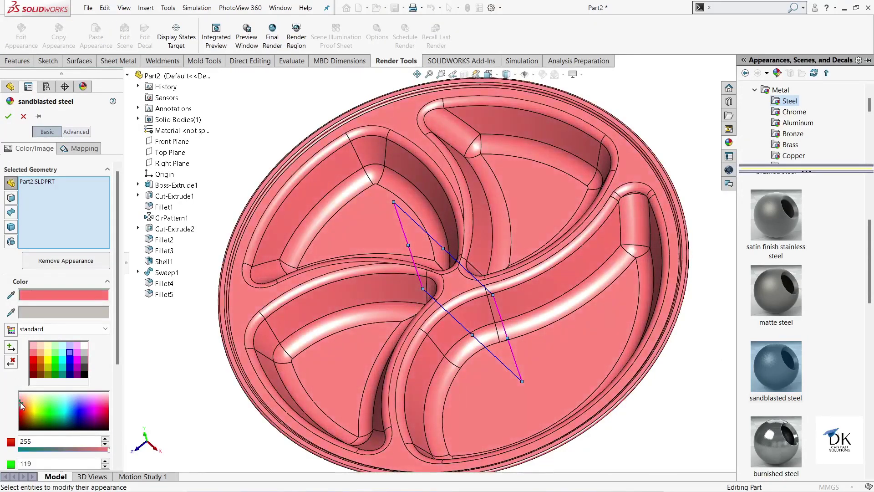
pyautogui.click(8, 116)
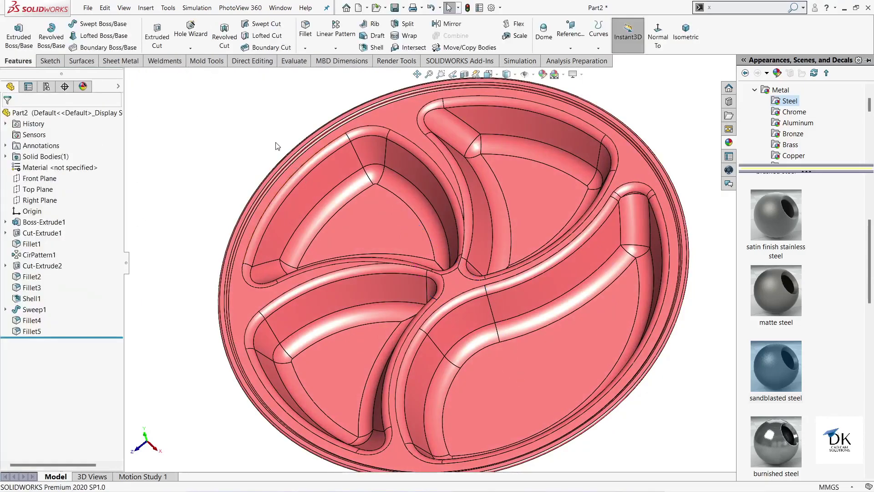
# Step: Examine the coloured tray from above and show it in the isometric view
pyautogui.scroll(1, 651, 368)
pyautogui.click(674, 364)
pyautogui.moveTo(703, 259)
pyautogui.mouseDown(button='middle')
pyautogui.moveTo(713, 279)
pyautogui.moveTo(687, 264)
pyautogui.mouseUp(button='middle')
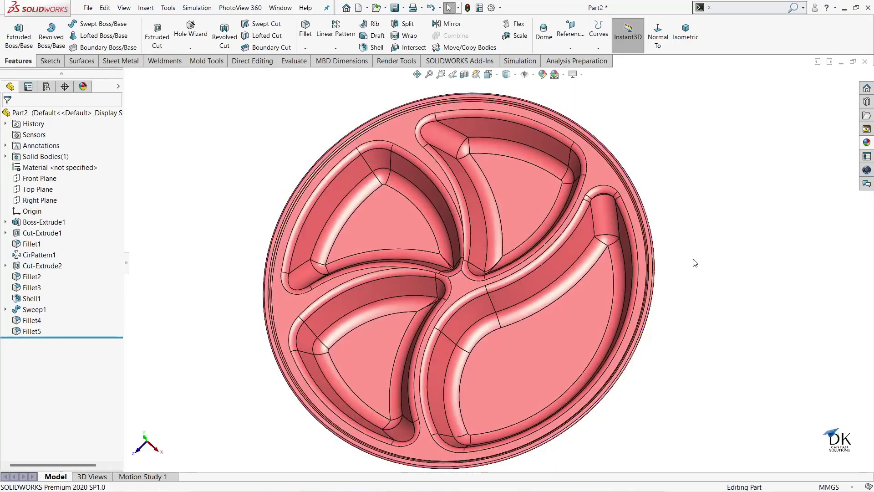
pyautogui.click(686, 32)
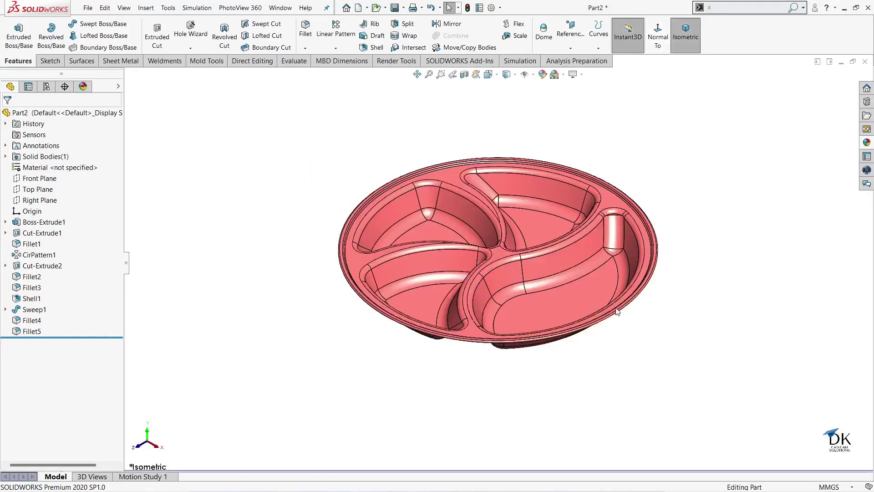